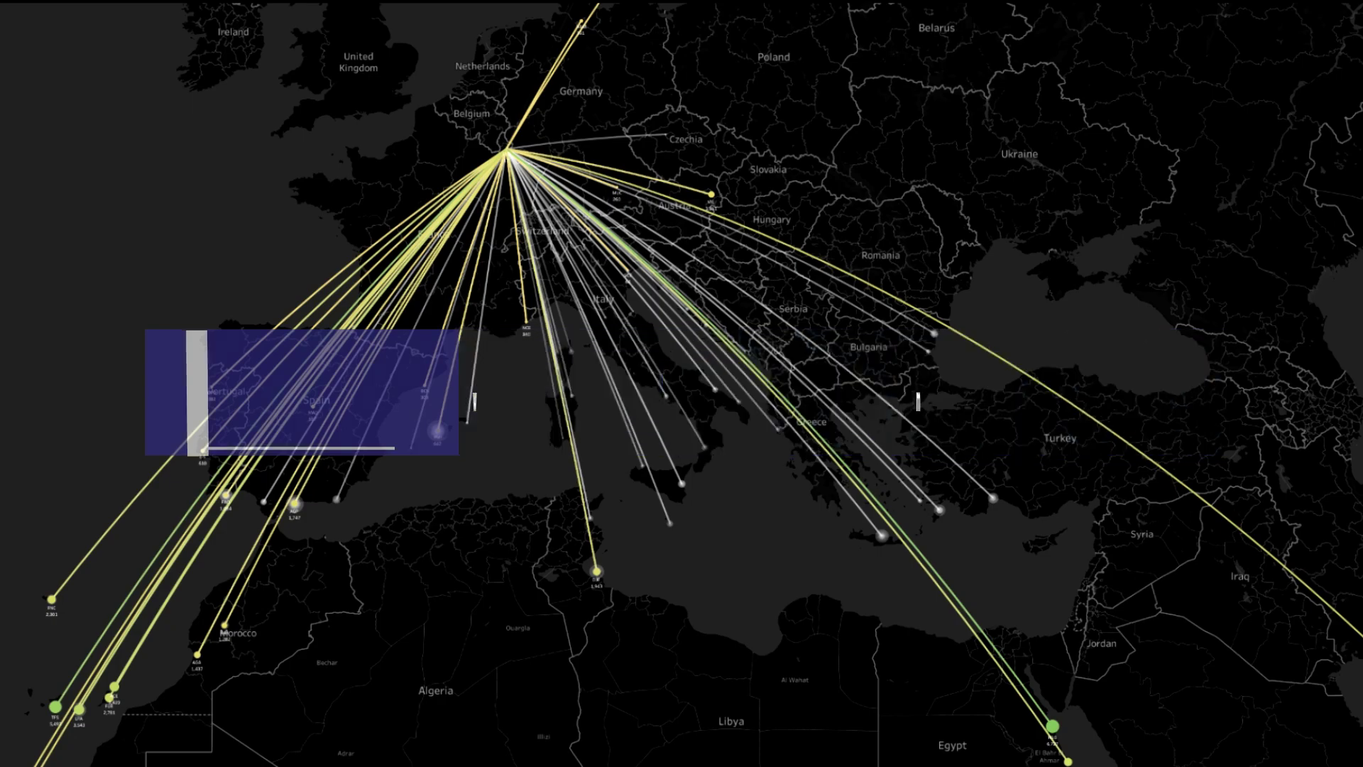
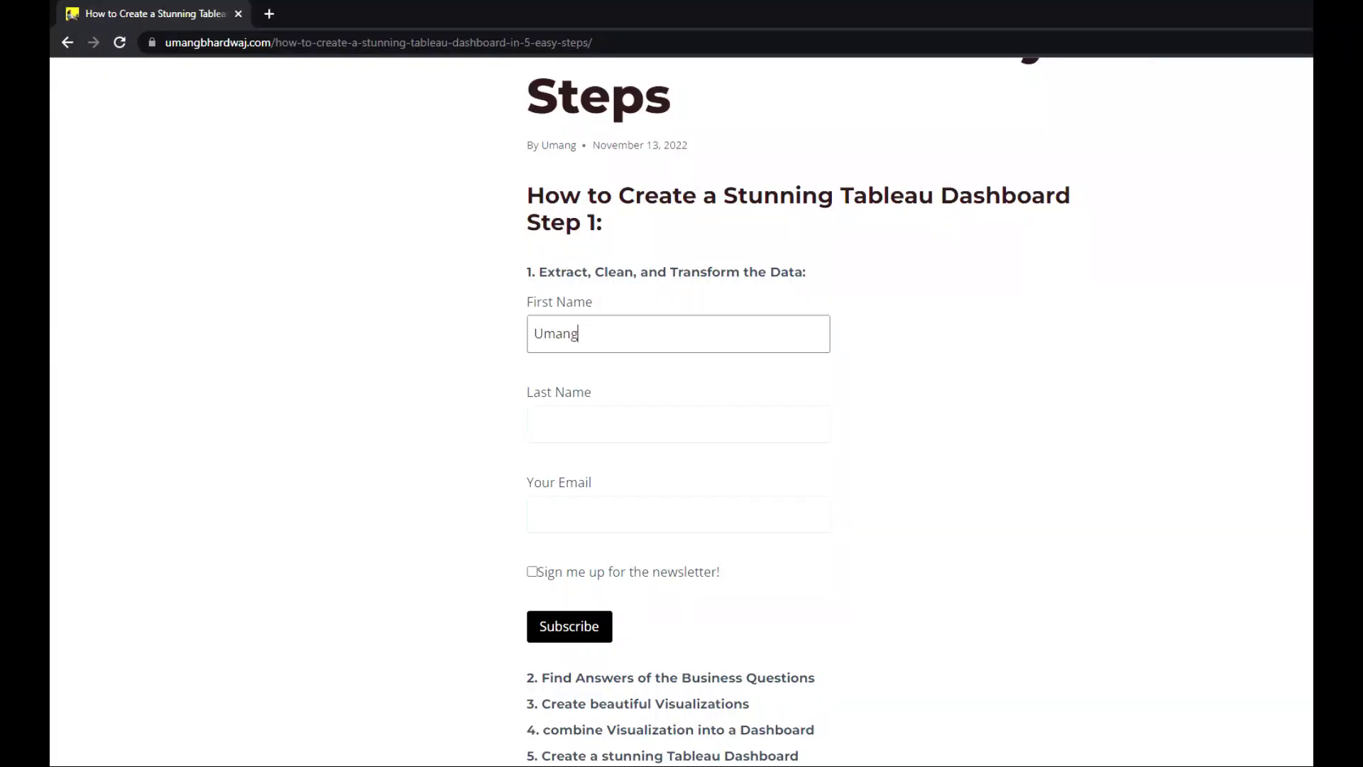
Enter your first and last name in the article's subscription form.
key("Tab")
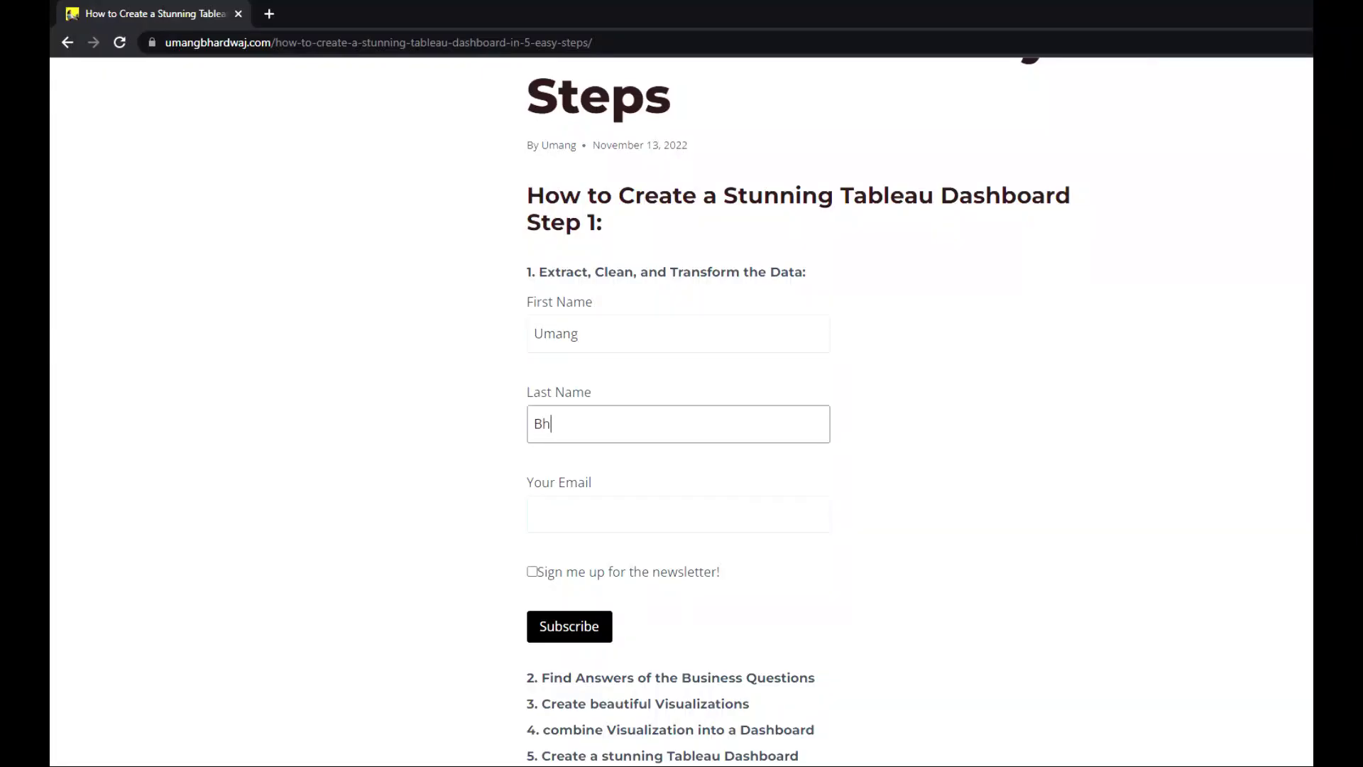
key("Tab")
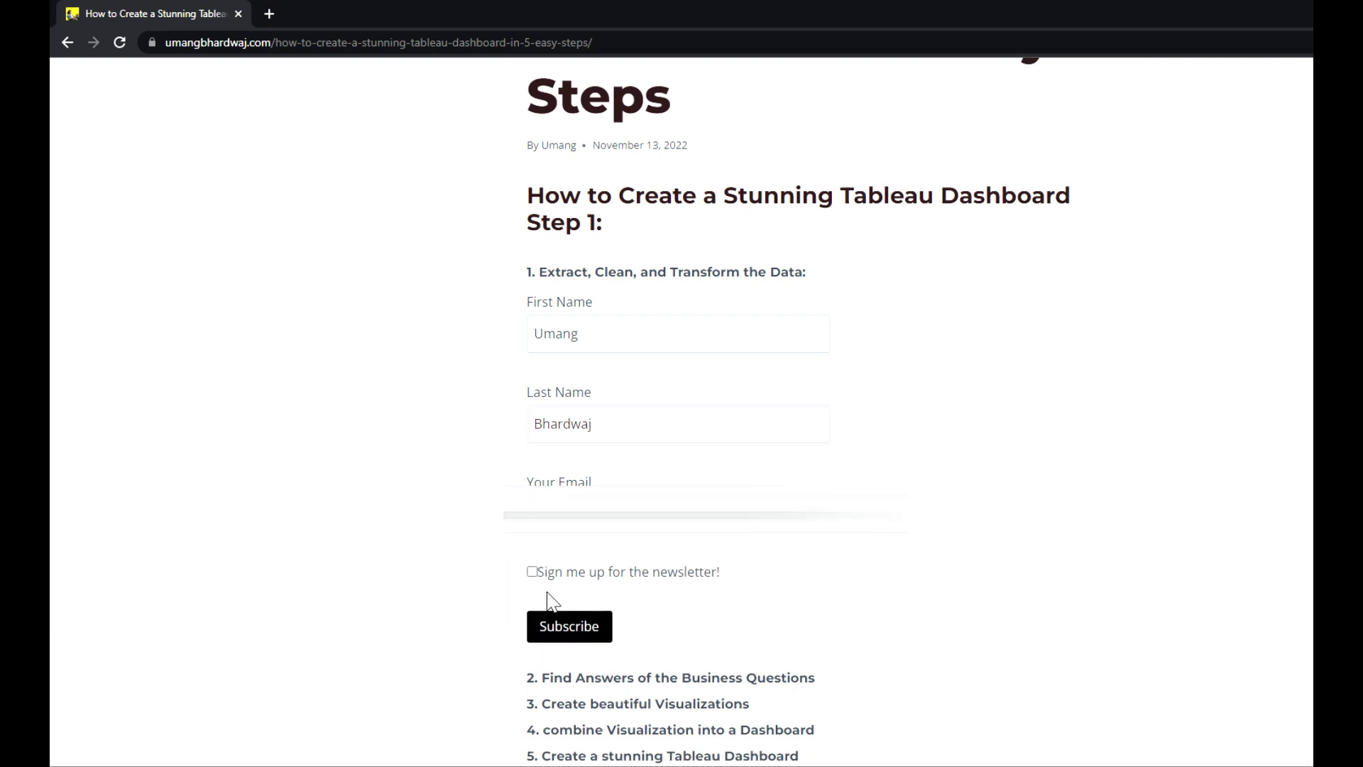
Tick the newsletter opt-in, submit the form and select the thank-you message.
left_click(532, 572)
left_click(565, 630)
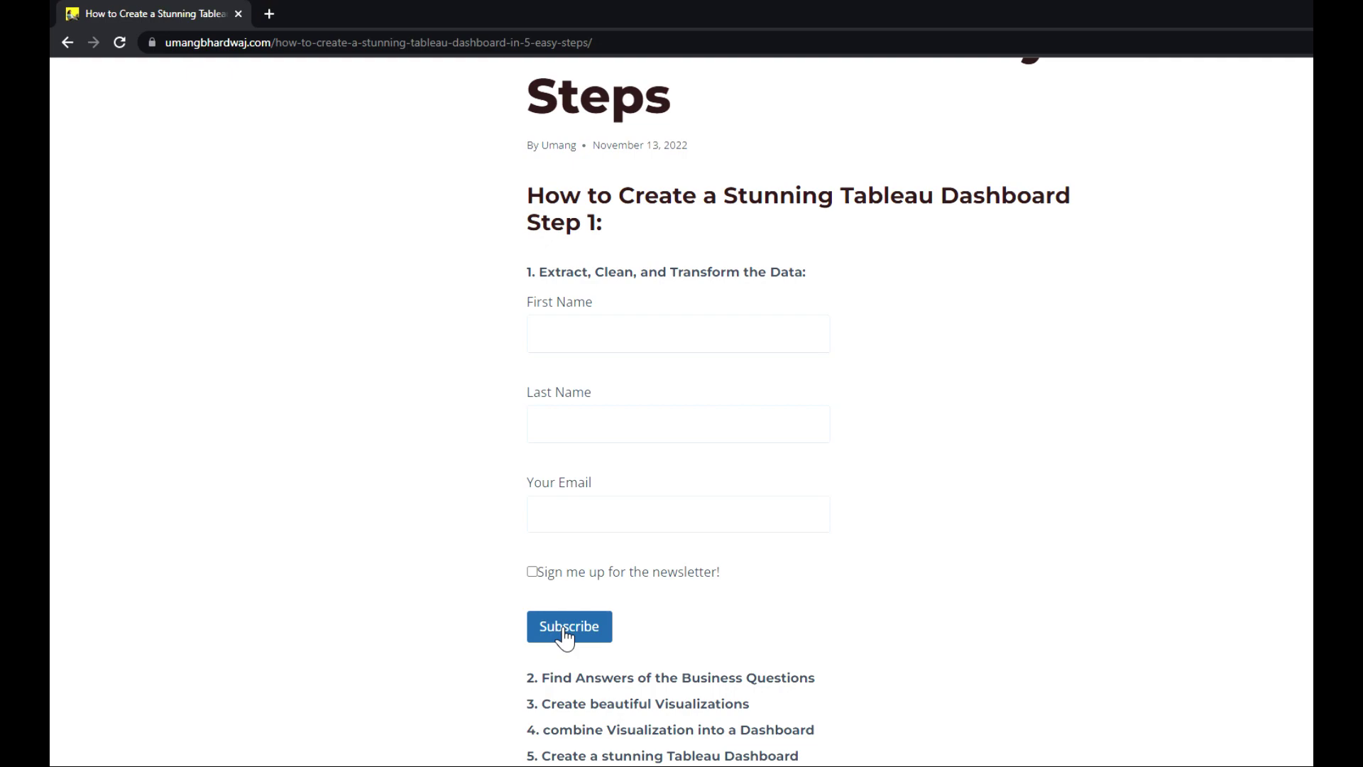
left_click_drag(583, 686, 776, 701)
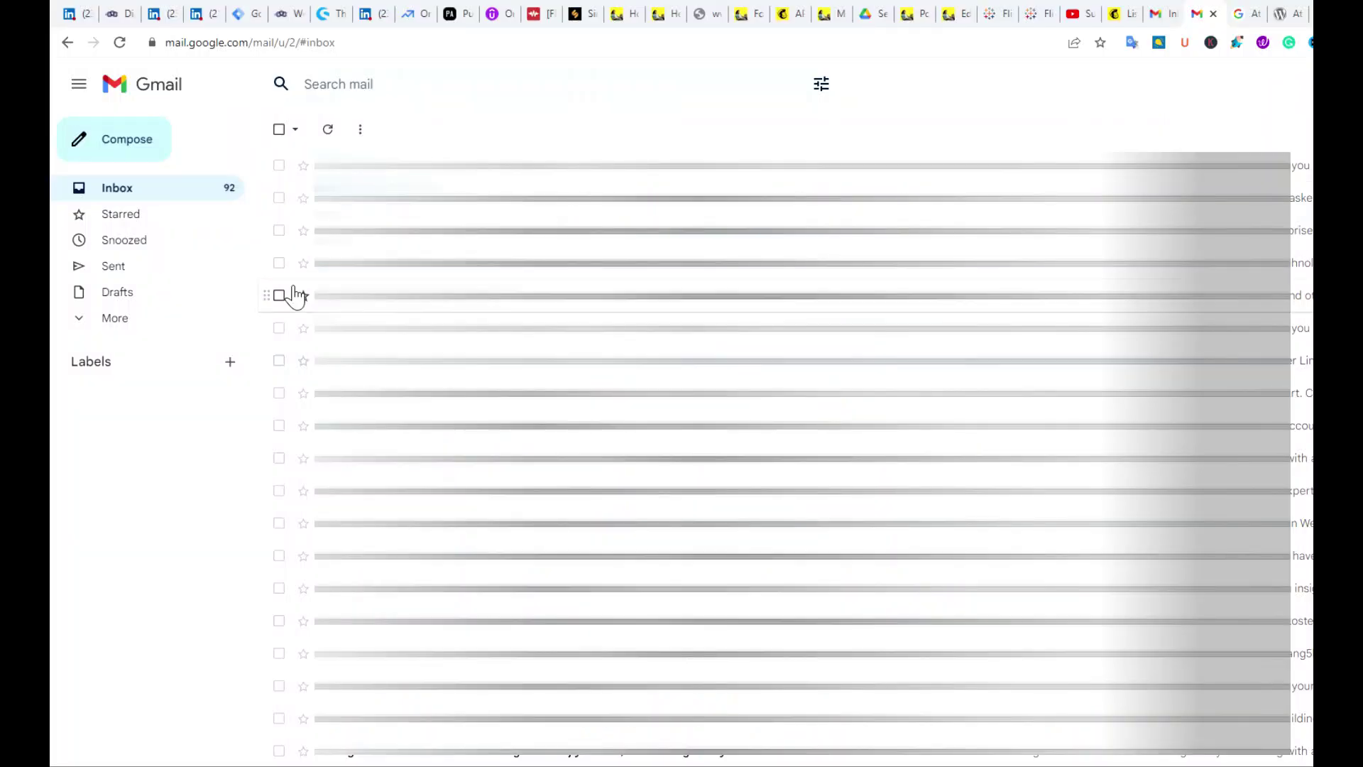
Open the welcome e-mail carrying Flights.csv from Gmail's Spam folder.
left_click(125, 318)
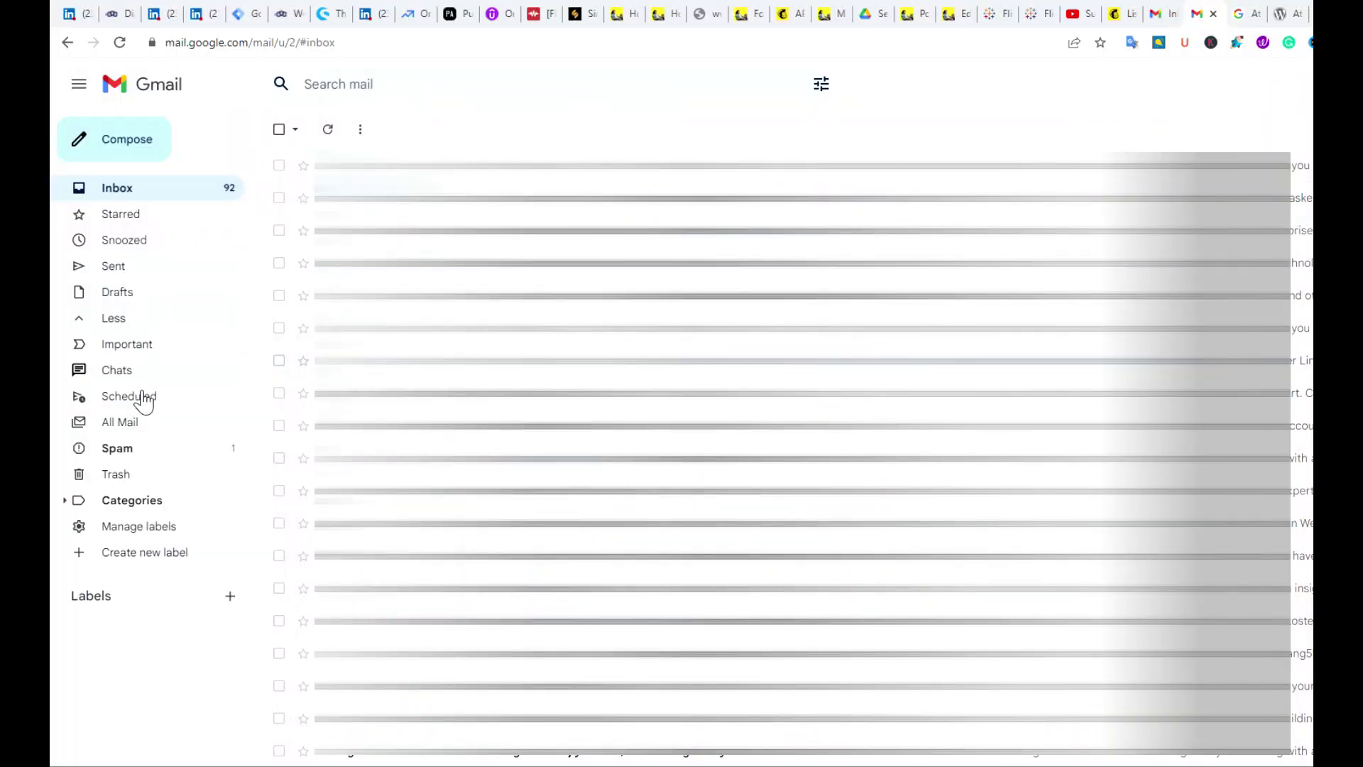
left_click(145, 453)
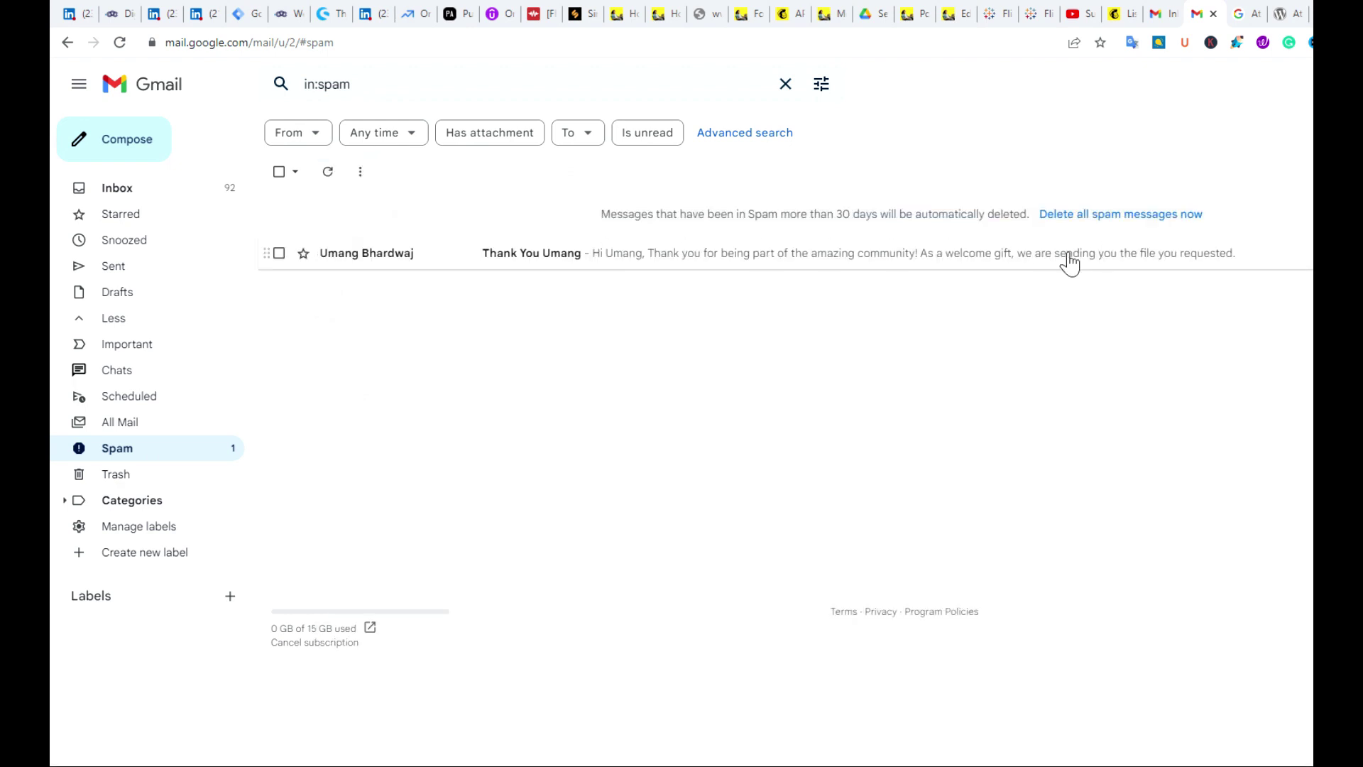
left_click(780, 264)
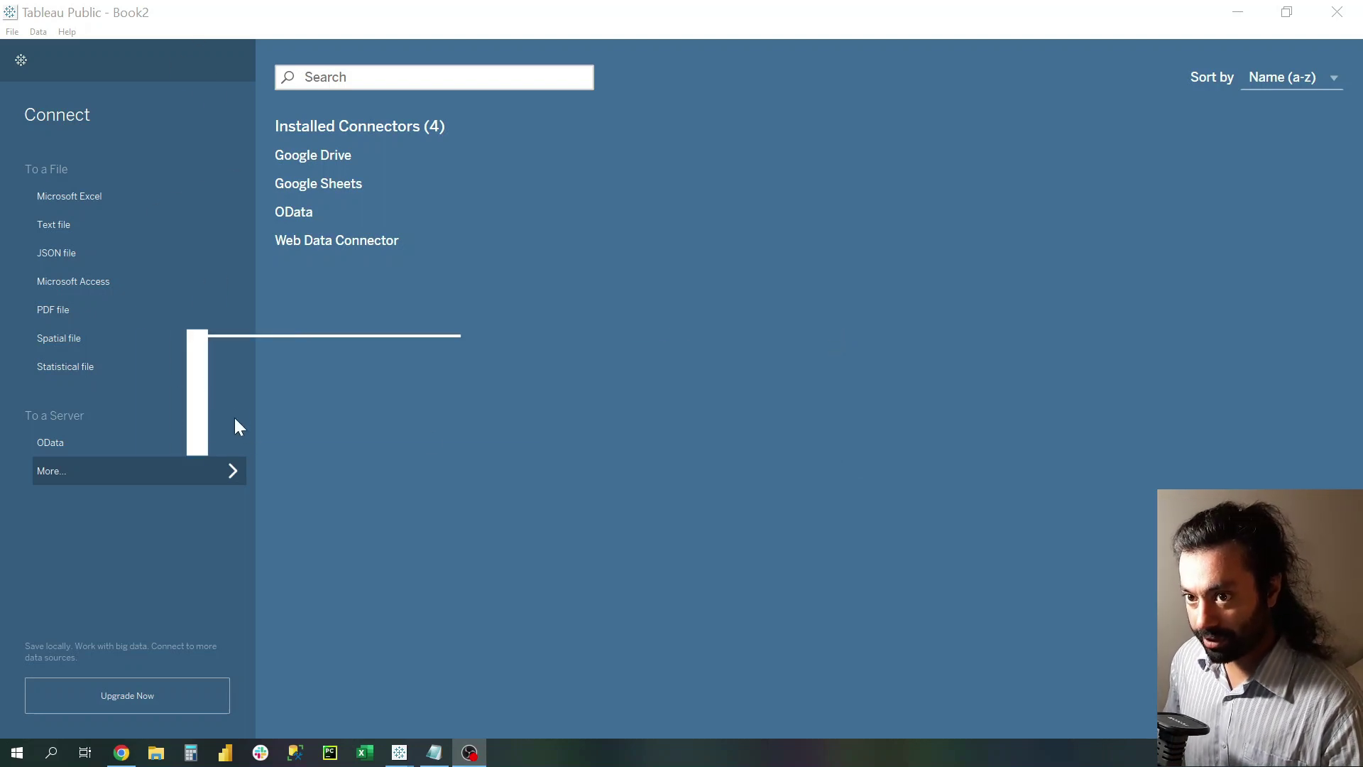
Connect the workbook to Flights.csv from Downloads as a text-file data source.
left_click(90, 227)
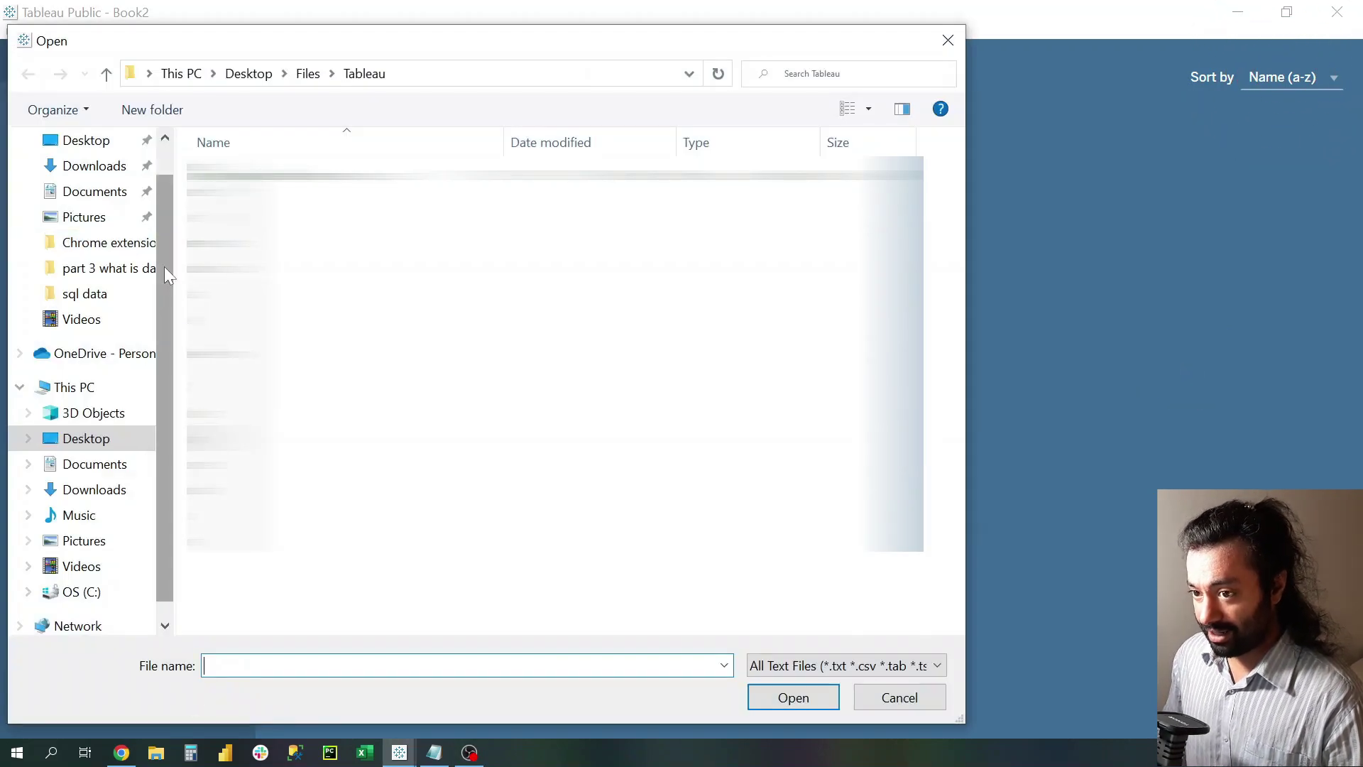
scroll(71, 236, "up", 1)
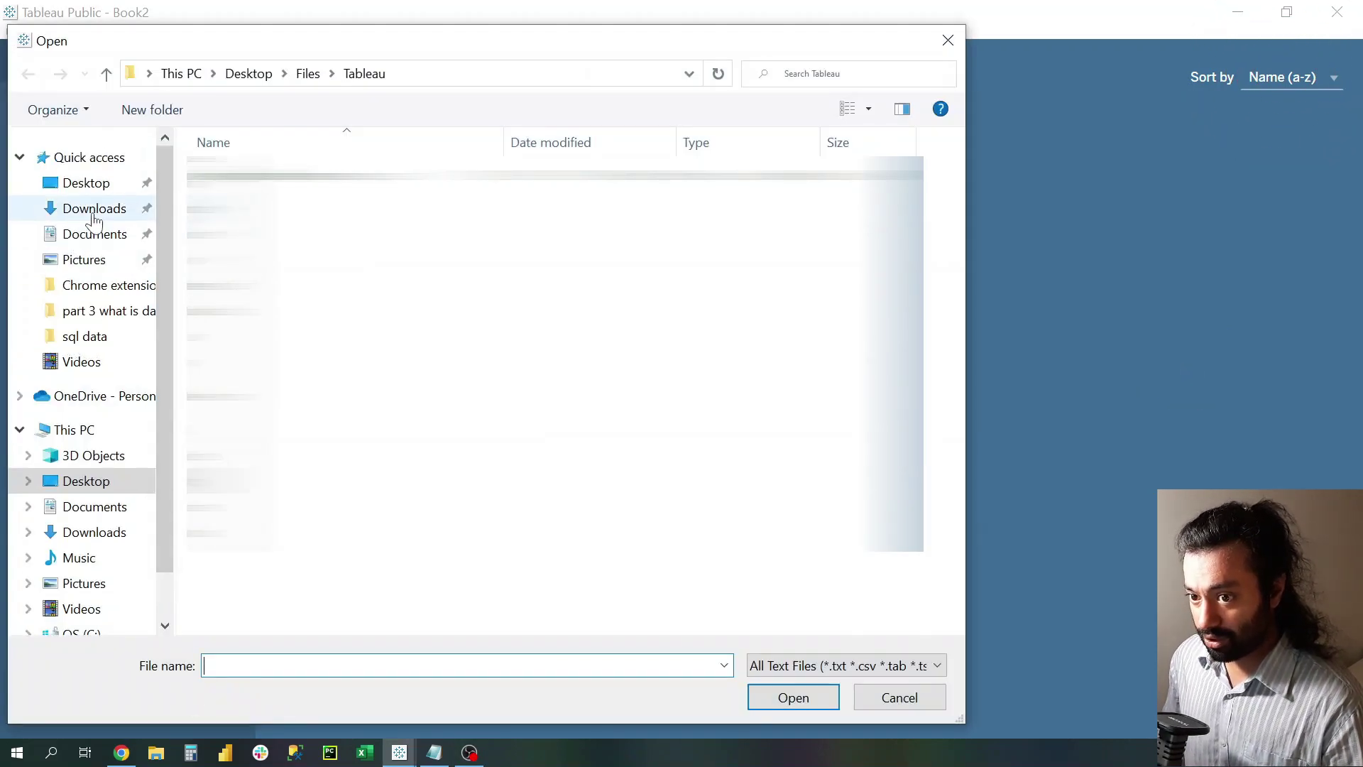
left_click(89, 209)
left_click(286, 202)
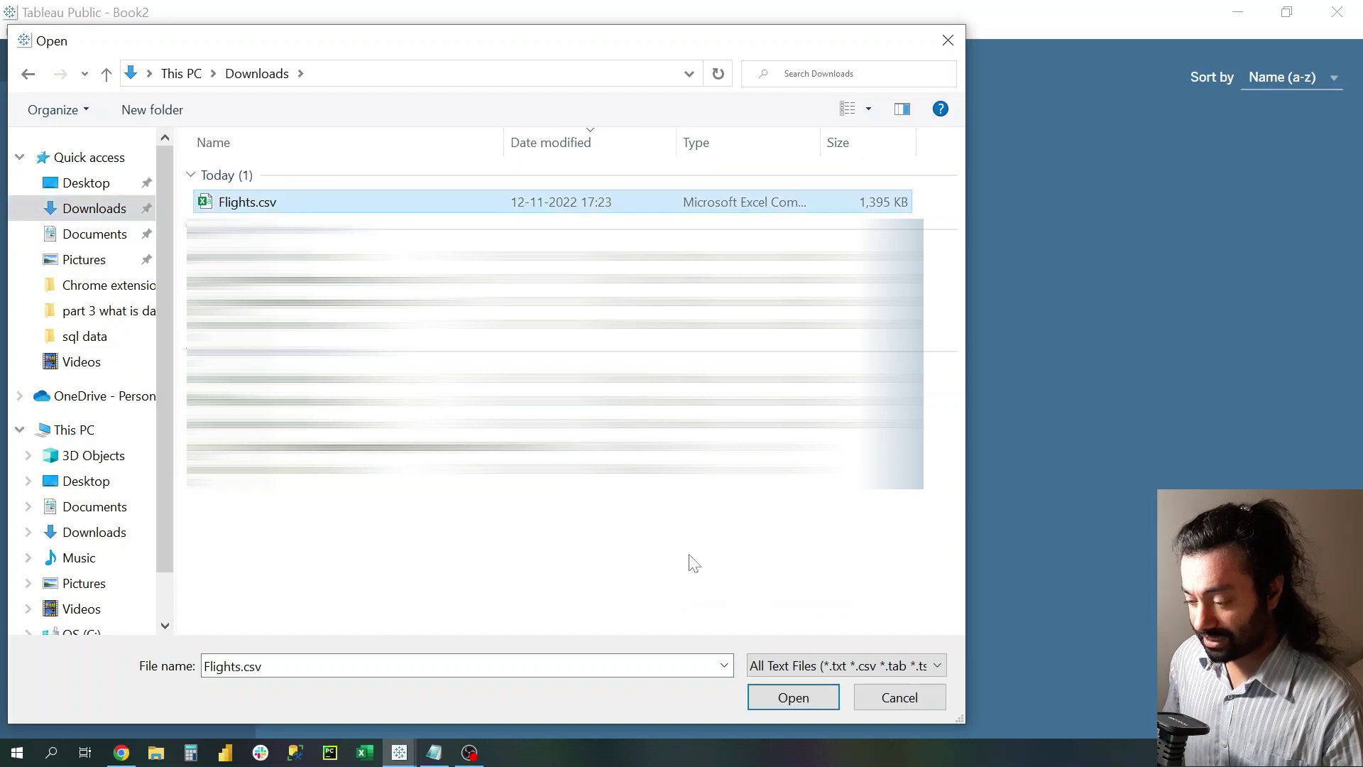
left_click(788, 697)
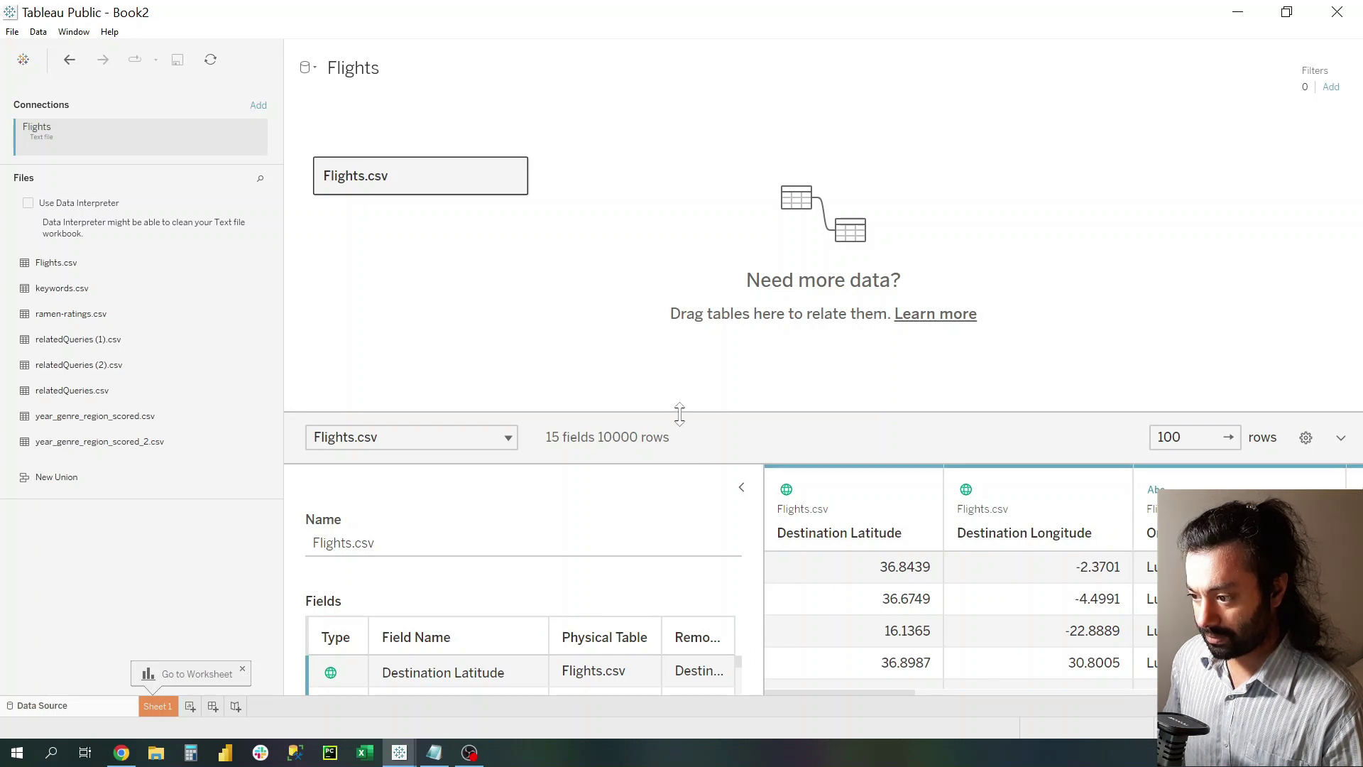
left_click_drag(679, 414, 680, 249)
Enlarge the Flights.csv preview grid and scroll across its 15 columns.
left_click_drag(749, 421, 490, 426)
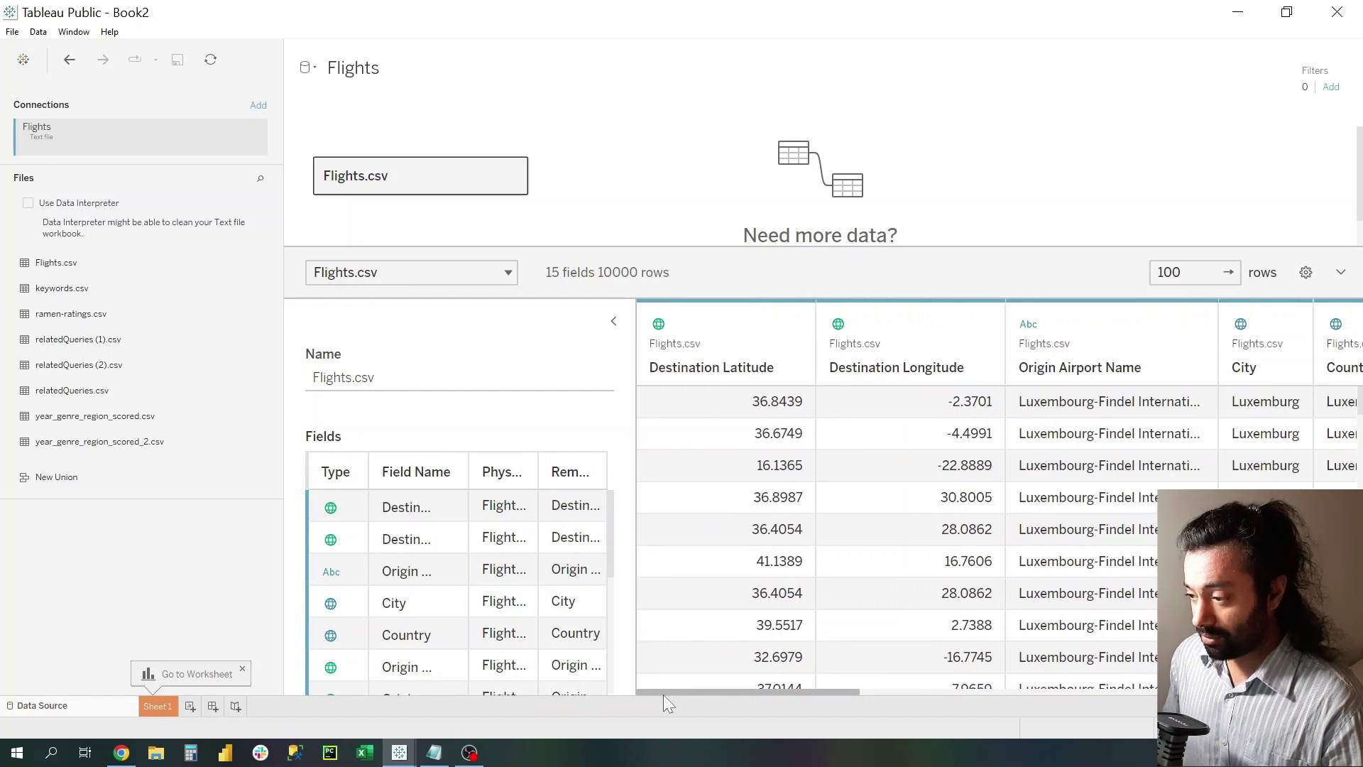
left_click_drag(663, 694, 1176, 706)
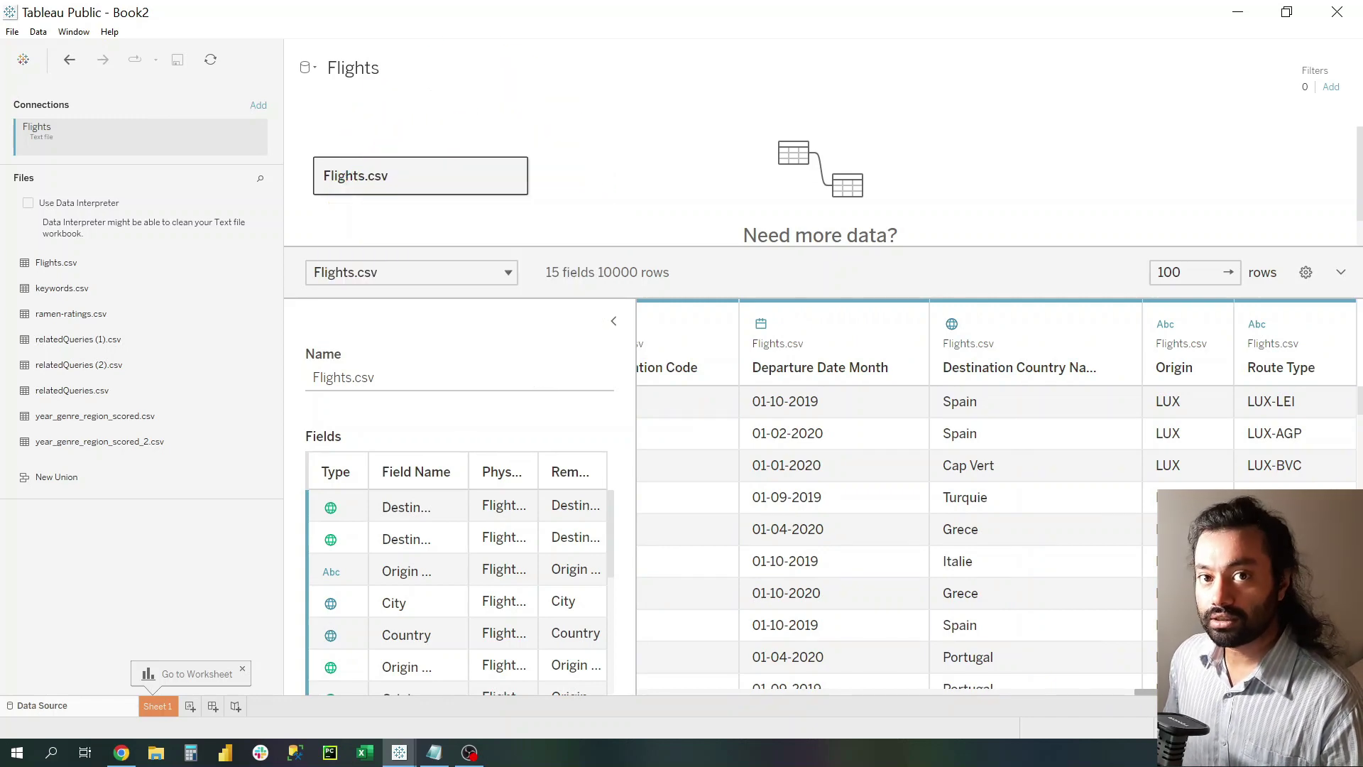
left_click_drag(1168, 692, 156, 710)
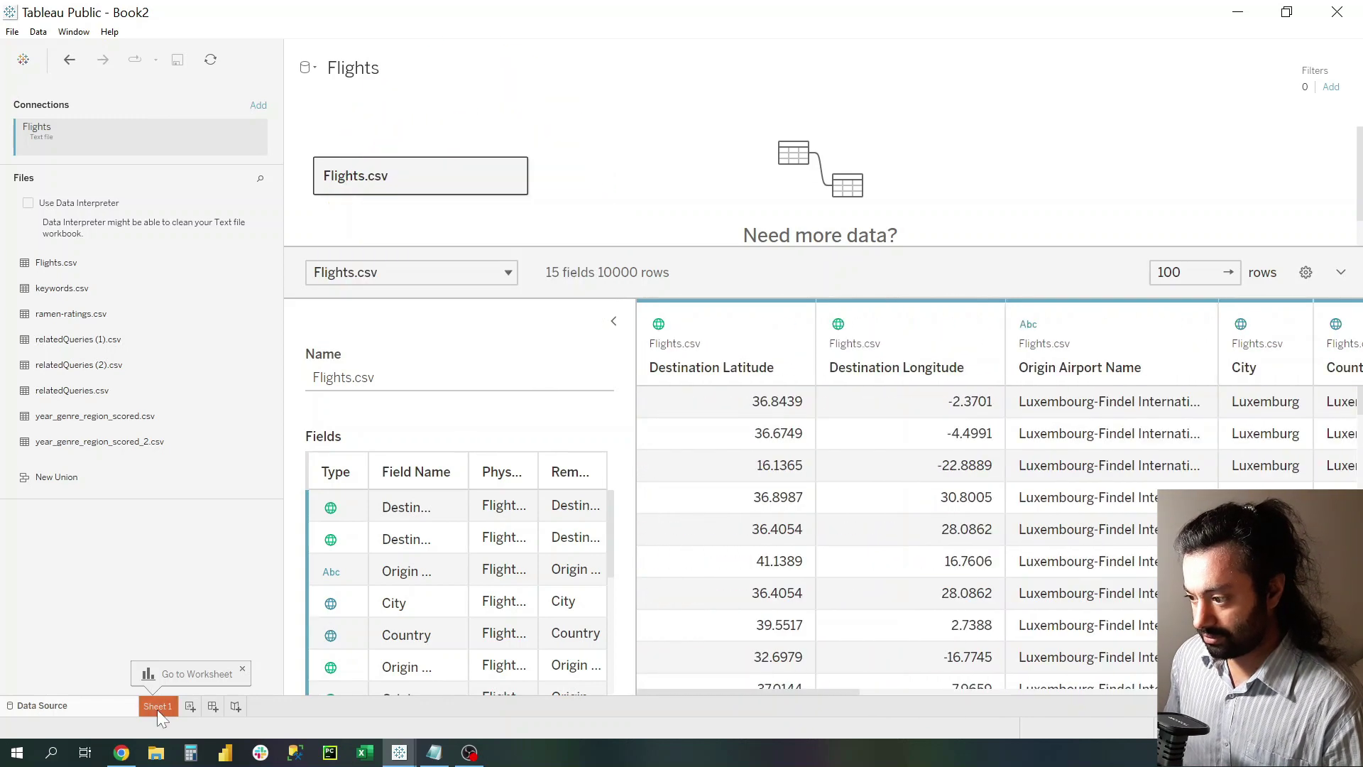
On Sheet 1, start a new calculated field named Origin Point.
left_click(157, 708)
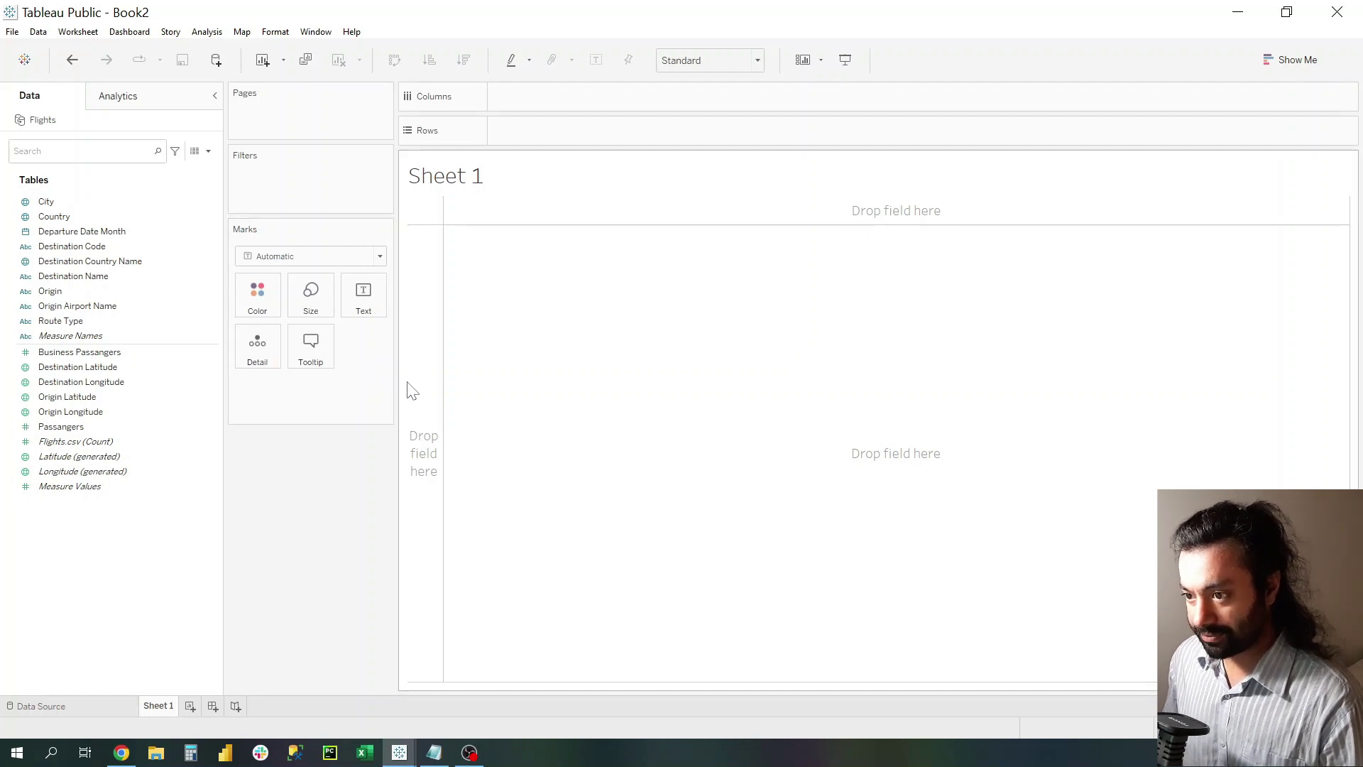
left_click(208, 151)
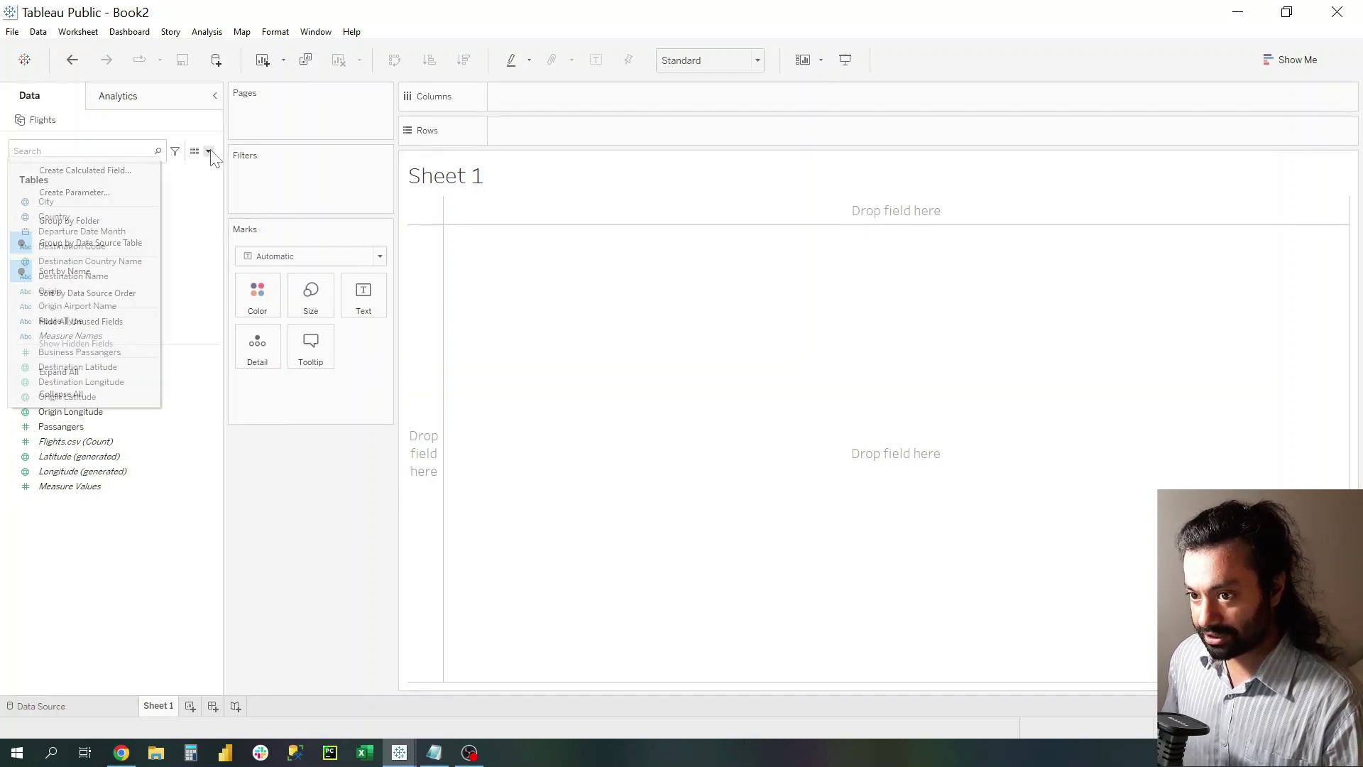
left_click(139, 171)
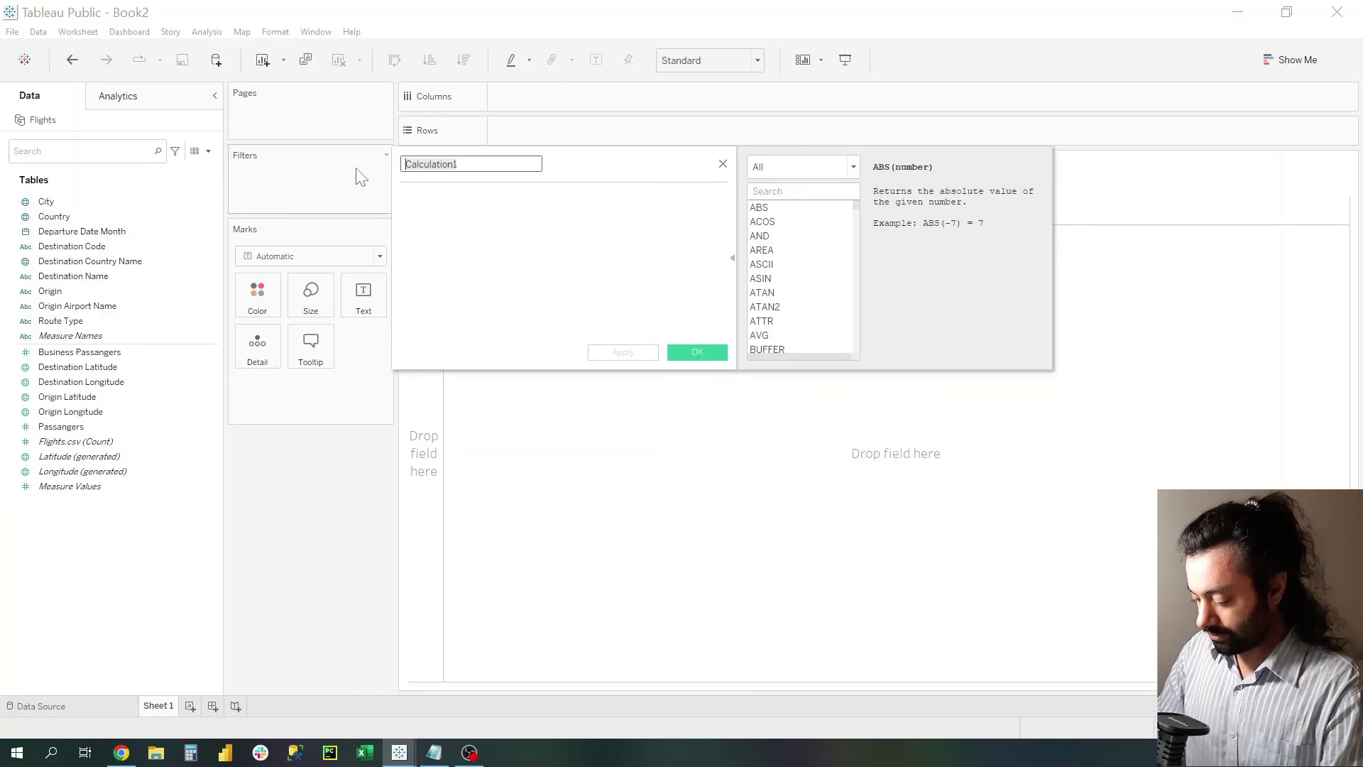
type("Origin ")
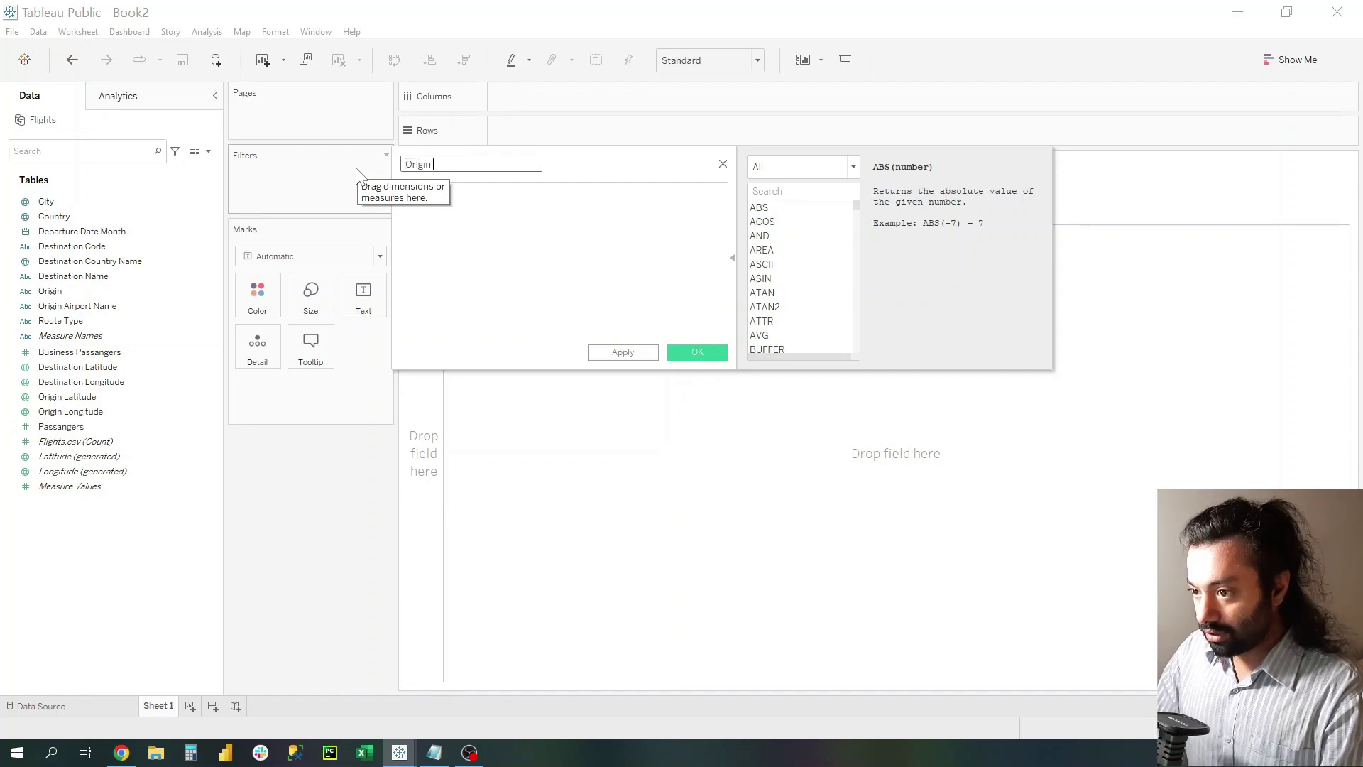
type("Point")
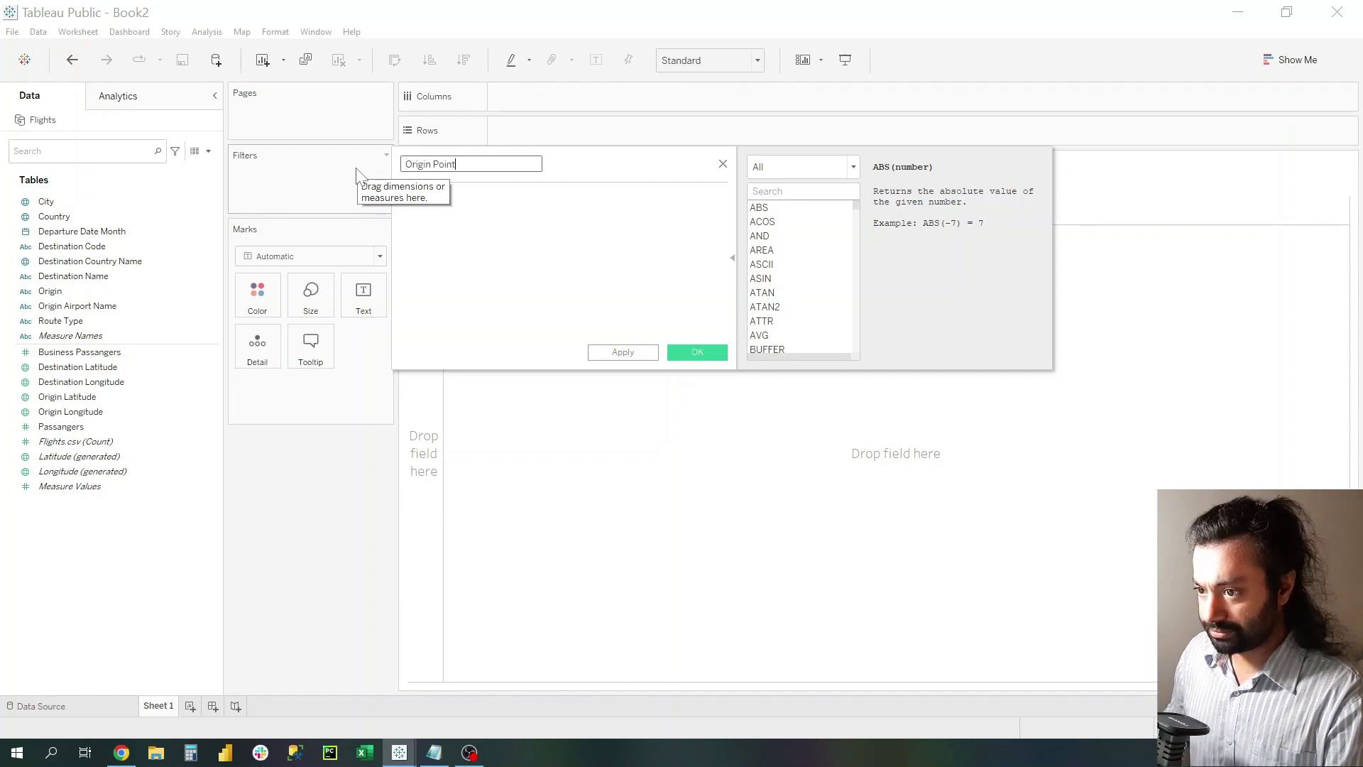
key("Tab")
Enter MAKEPOINT([Origin Latitude],[Origin Longitude]) as the formula, then apply and save it.
type("make")
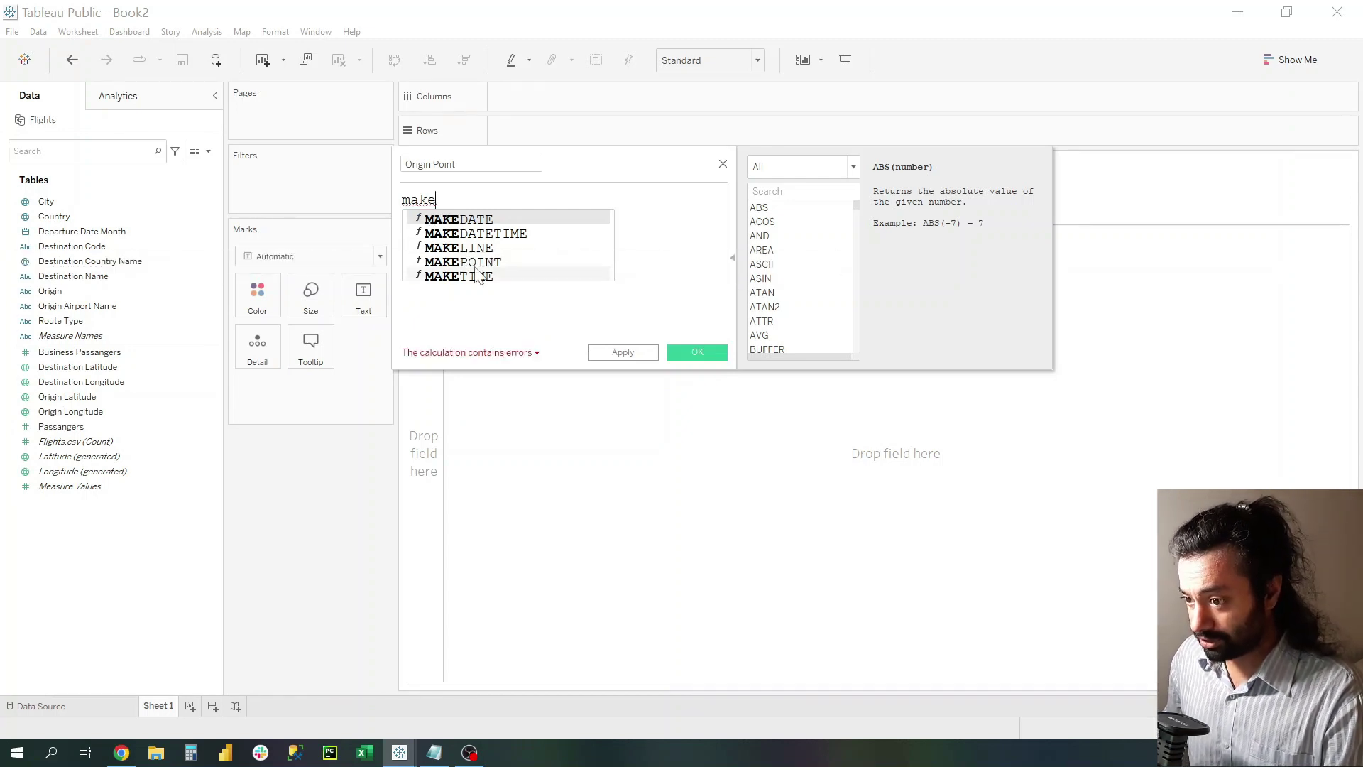
double_click(463, 262)
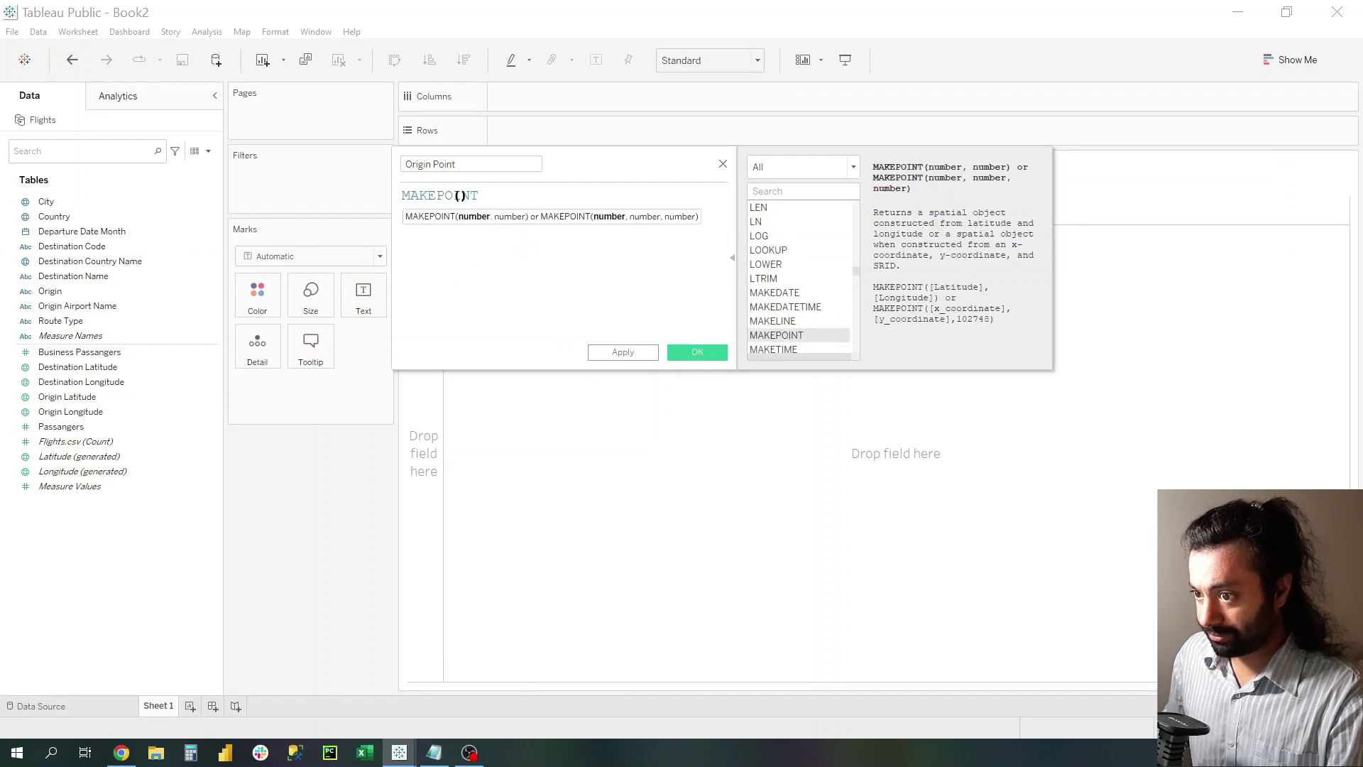
left_click(487, 196)
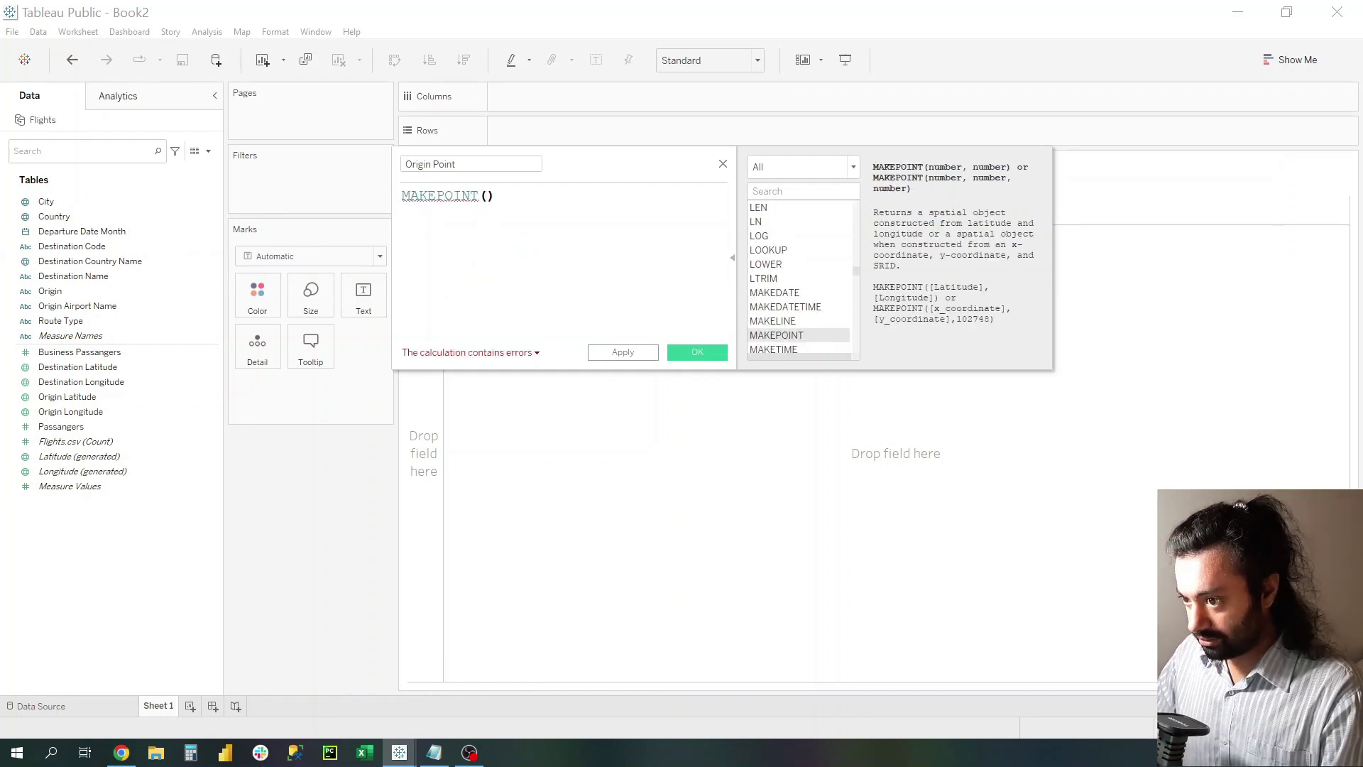
type("or")
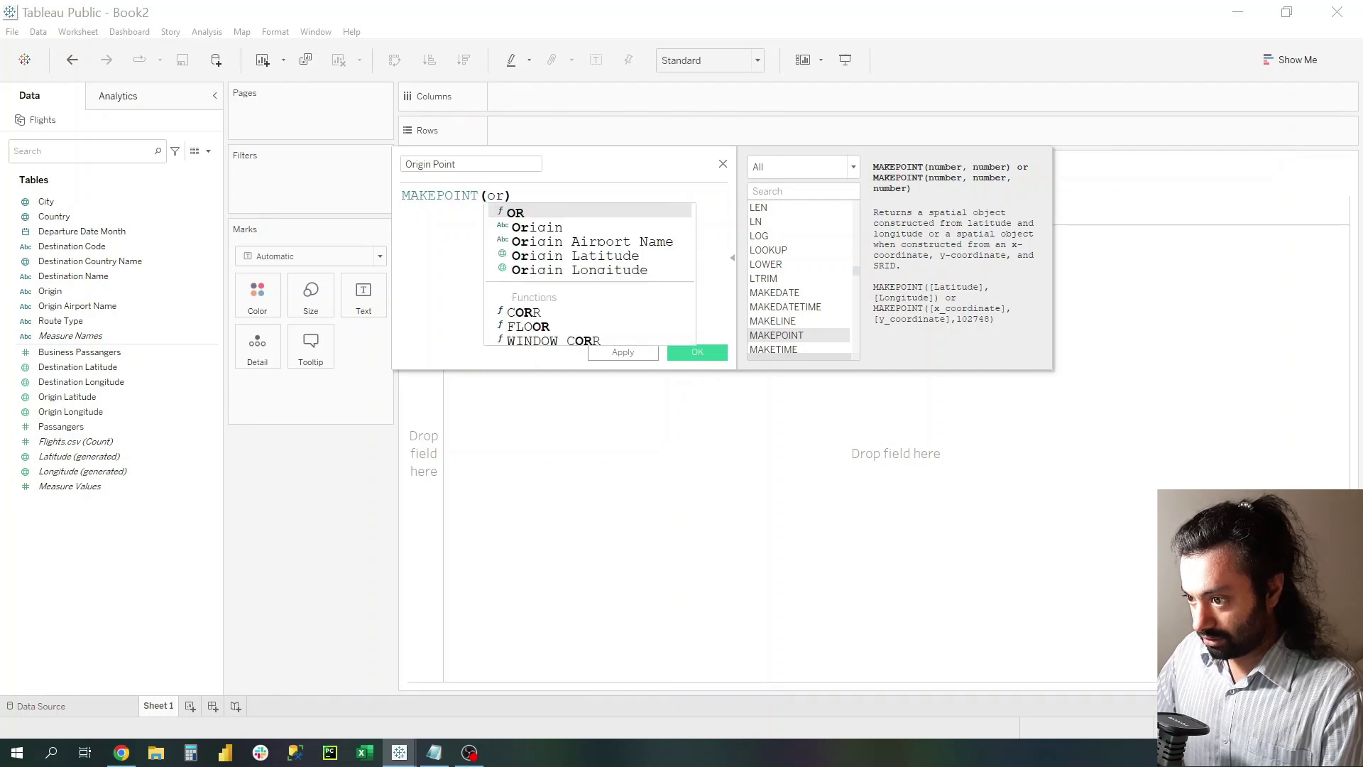
key("Down")
key("Down")
key("Down")
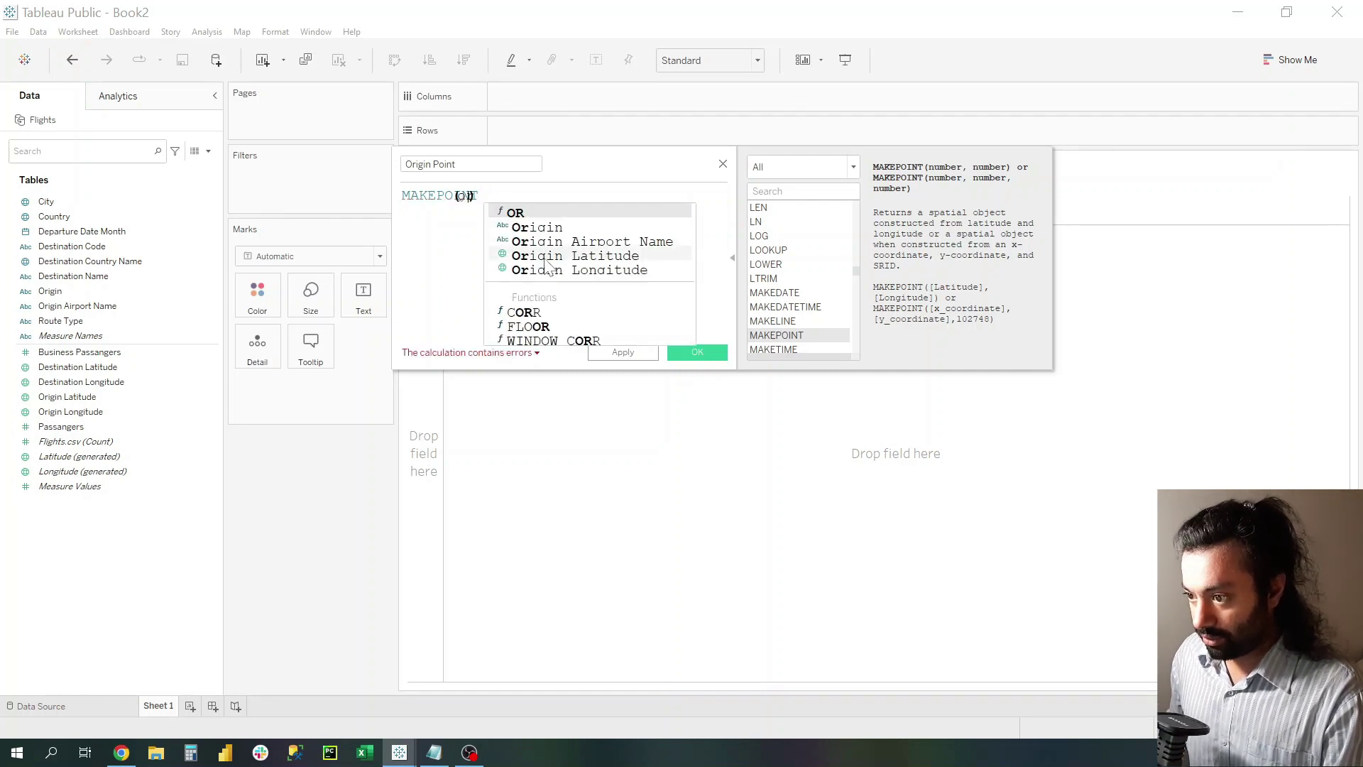
key("Return")
type(",orgi")
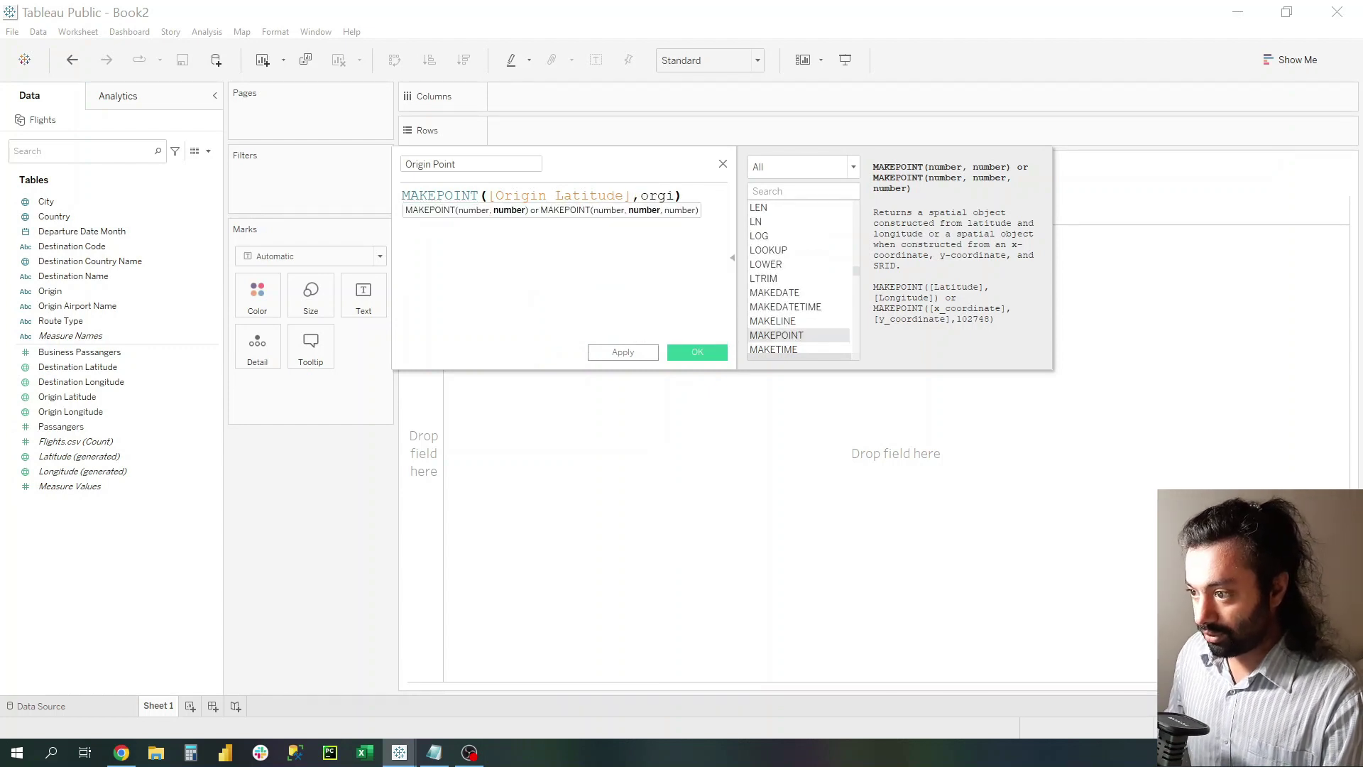
key("BackSpace")
key("BackSpace")
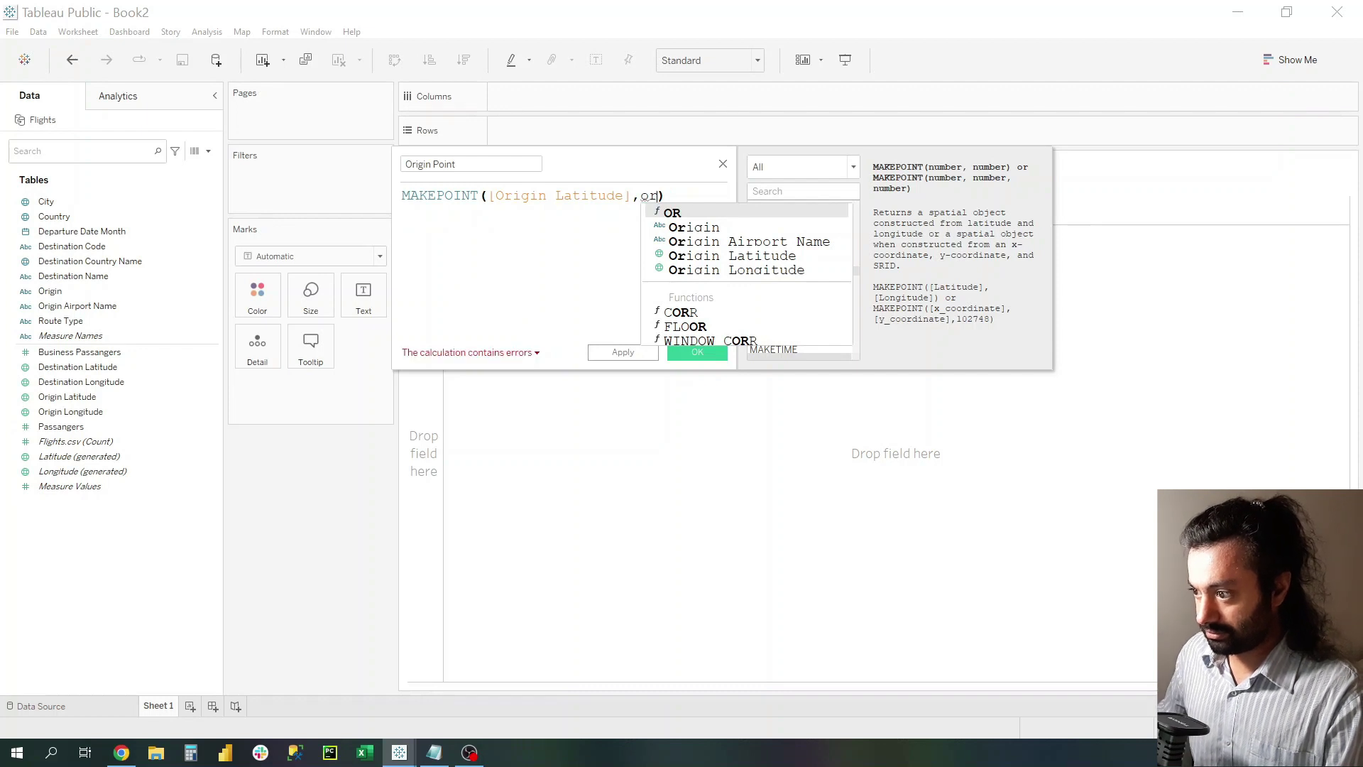
key("Down")
key("Down")
key("Down")
key("Down")
key("Return")
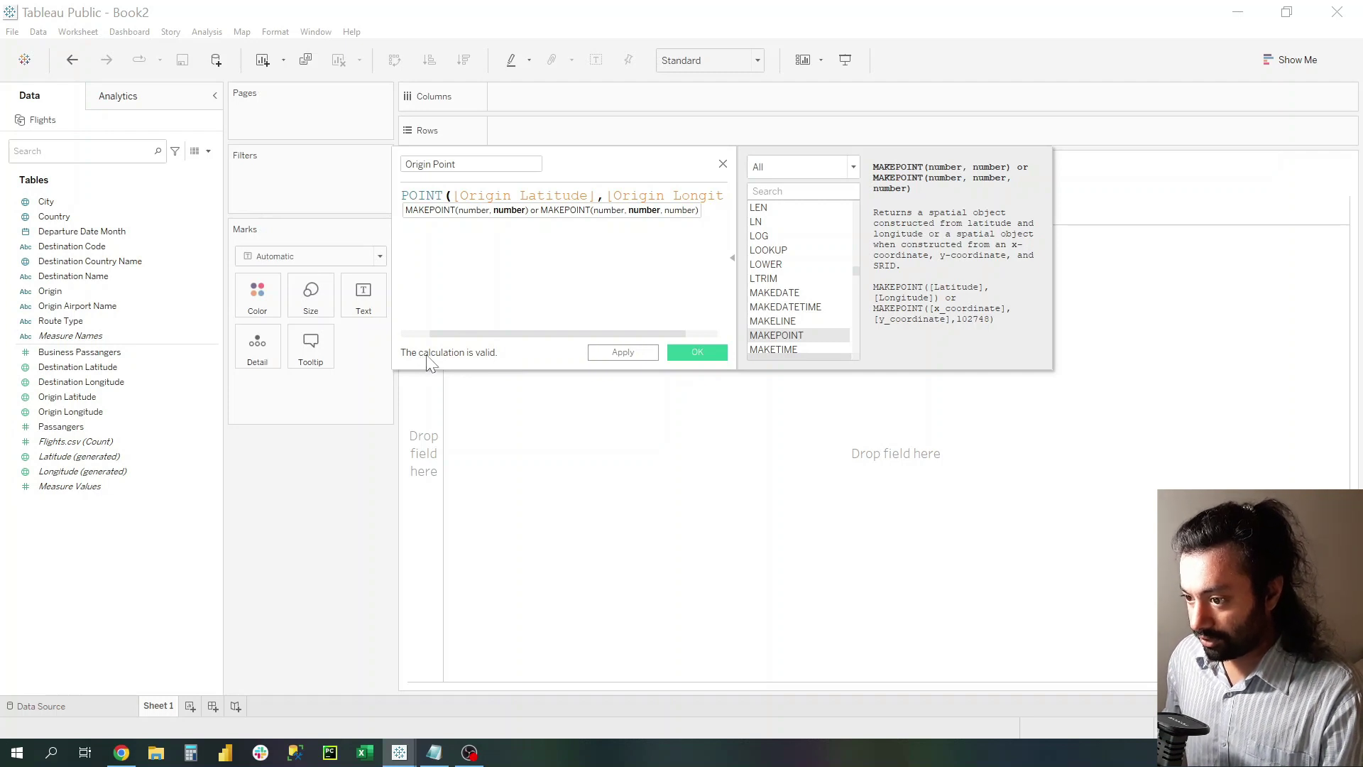
left_click(629, 352)
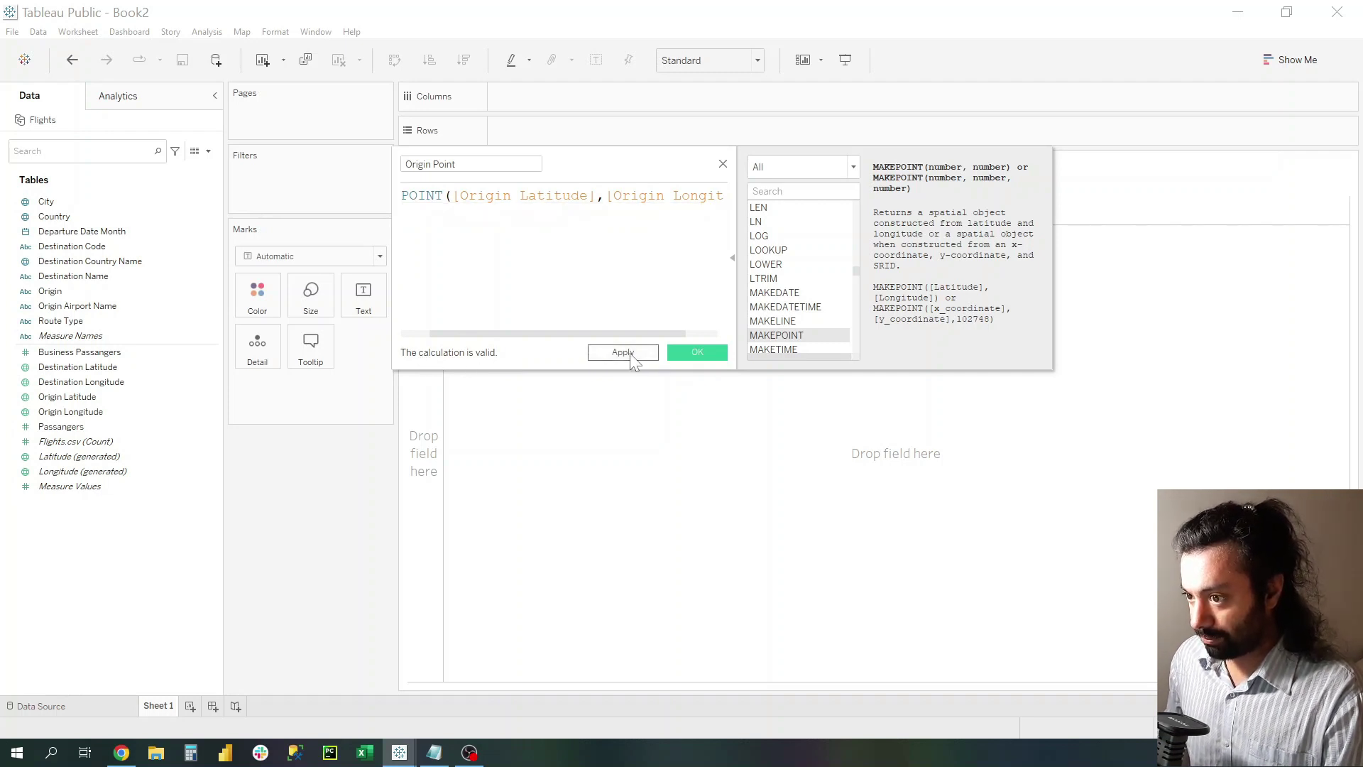
left_click(695, 352)
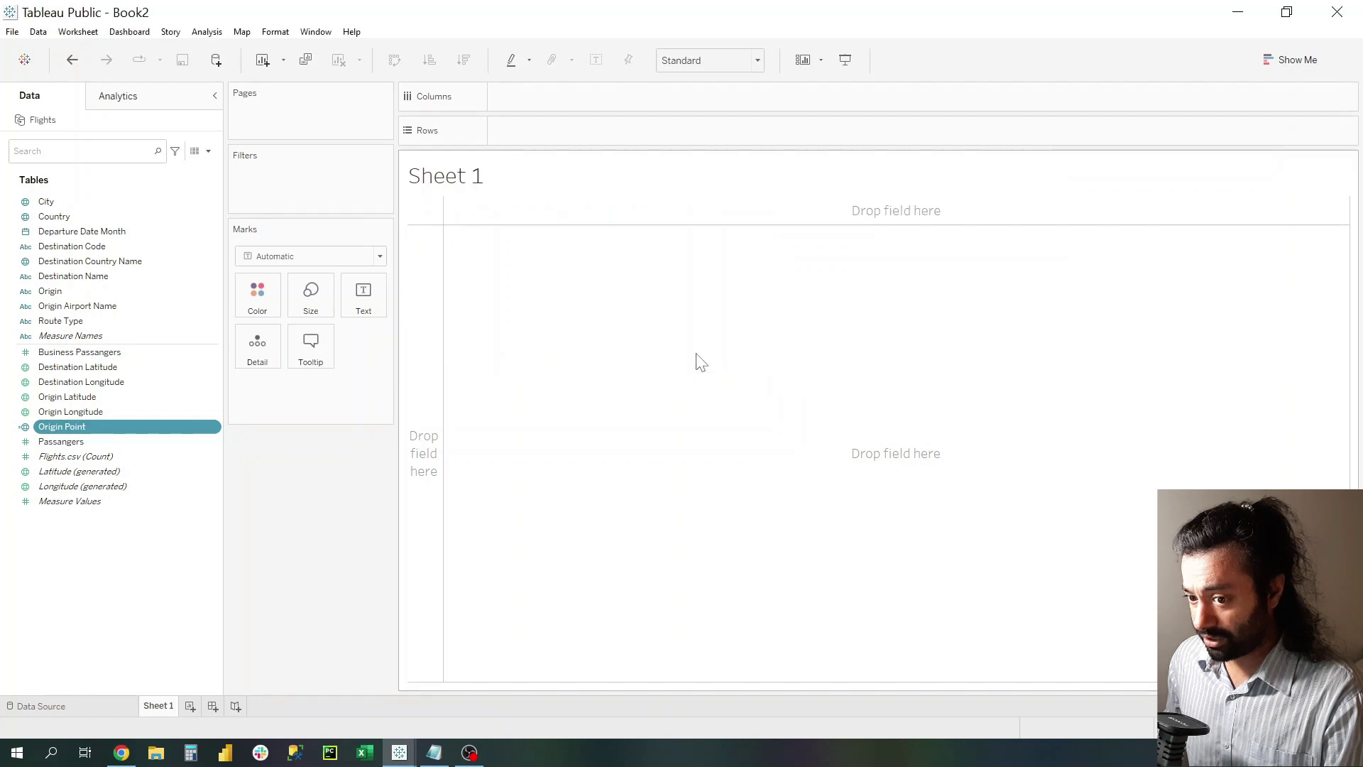
left_click(208, 151)
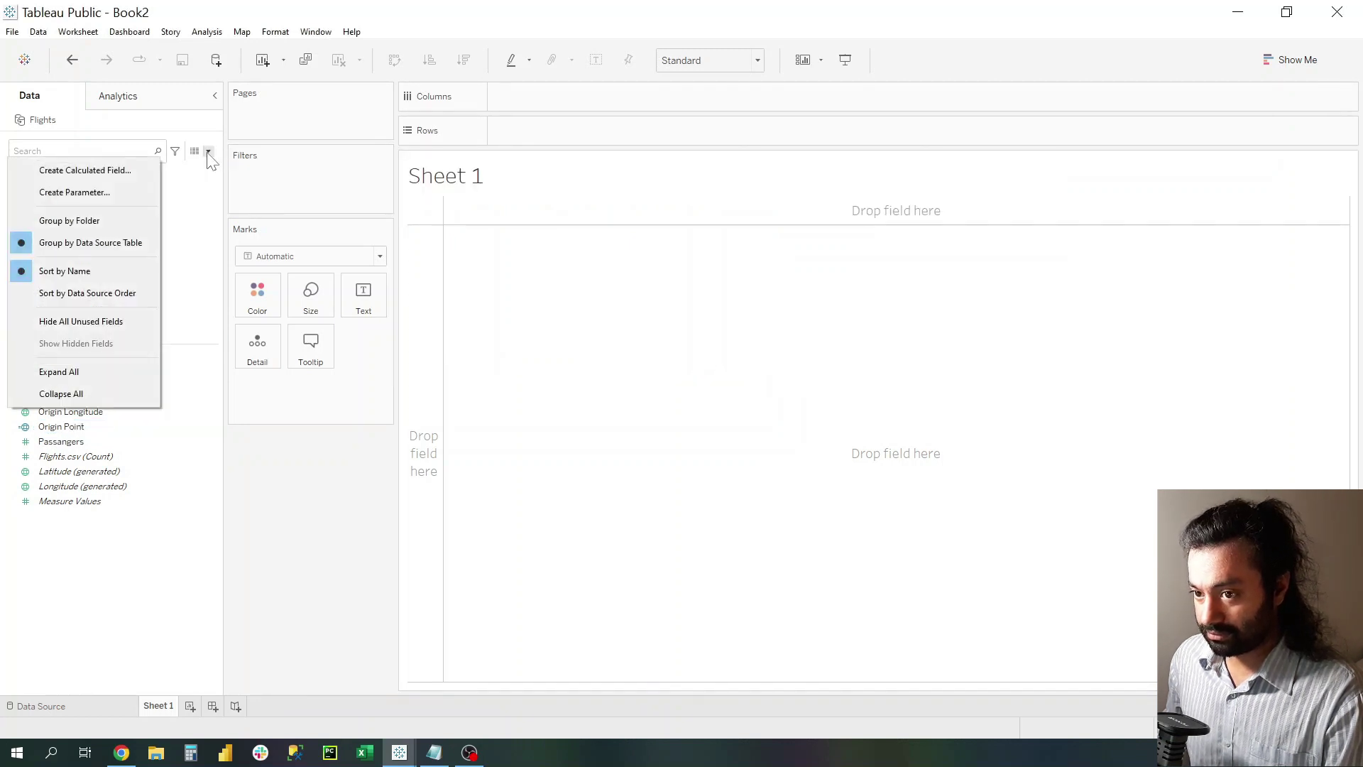
Start a new calculated field and name it Destination point.
left_click(138, 173)
left_click(497, 164)
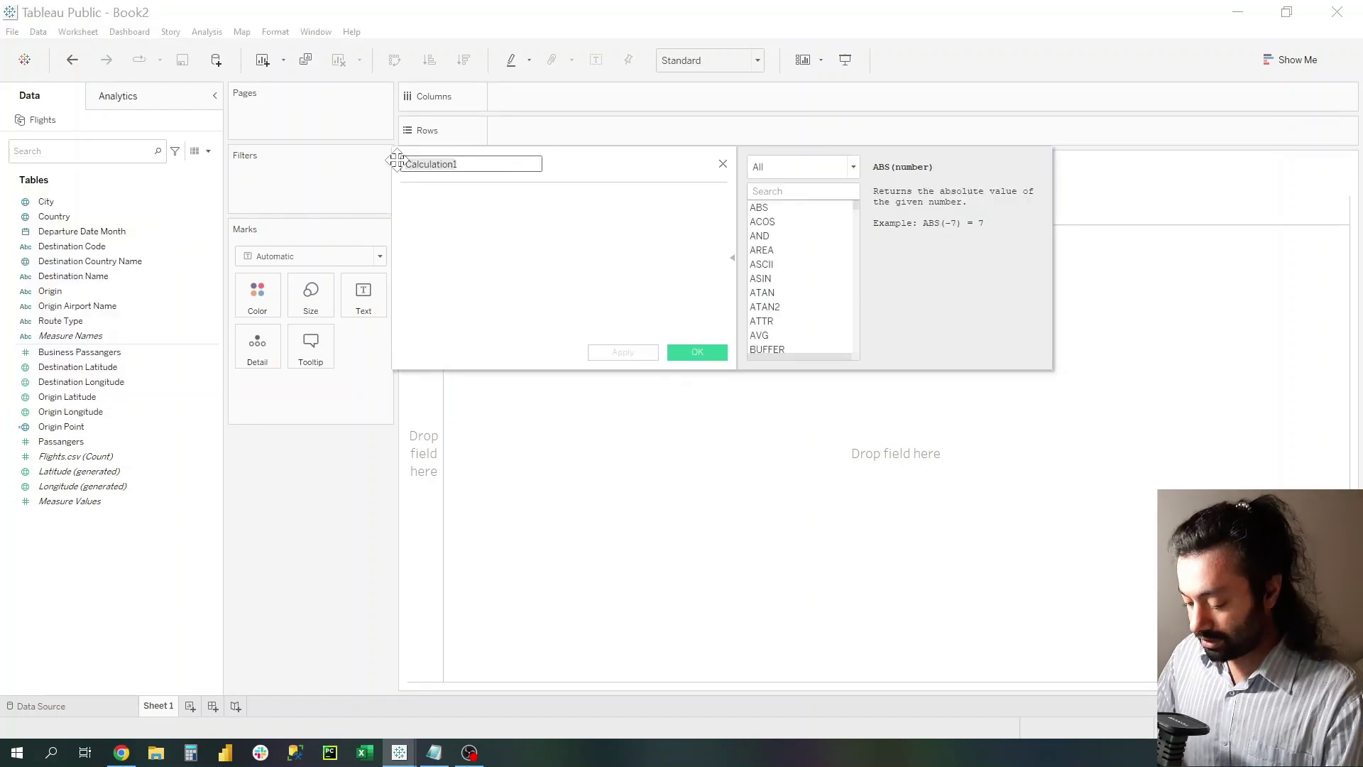
key("ctrl+a")
type("DEstination")
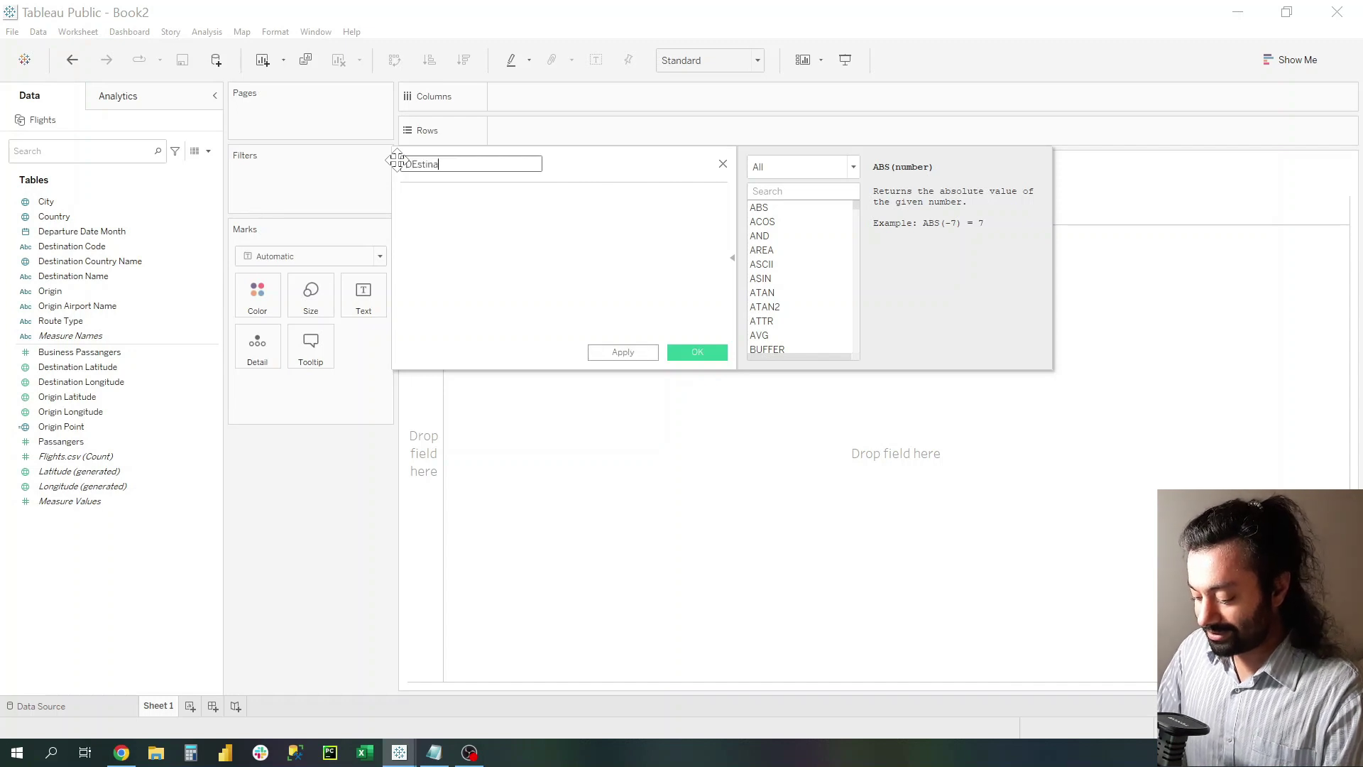
key("BackSpace")
key("BackSpace")
key("BackSpace")
key("BackSpace")
key("BackSpace")
key("BackSpace")
key("BackSpace")
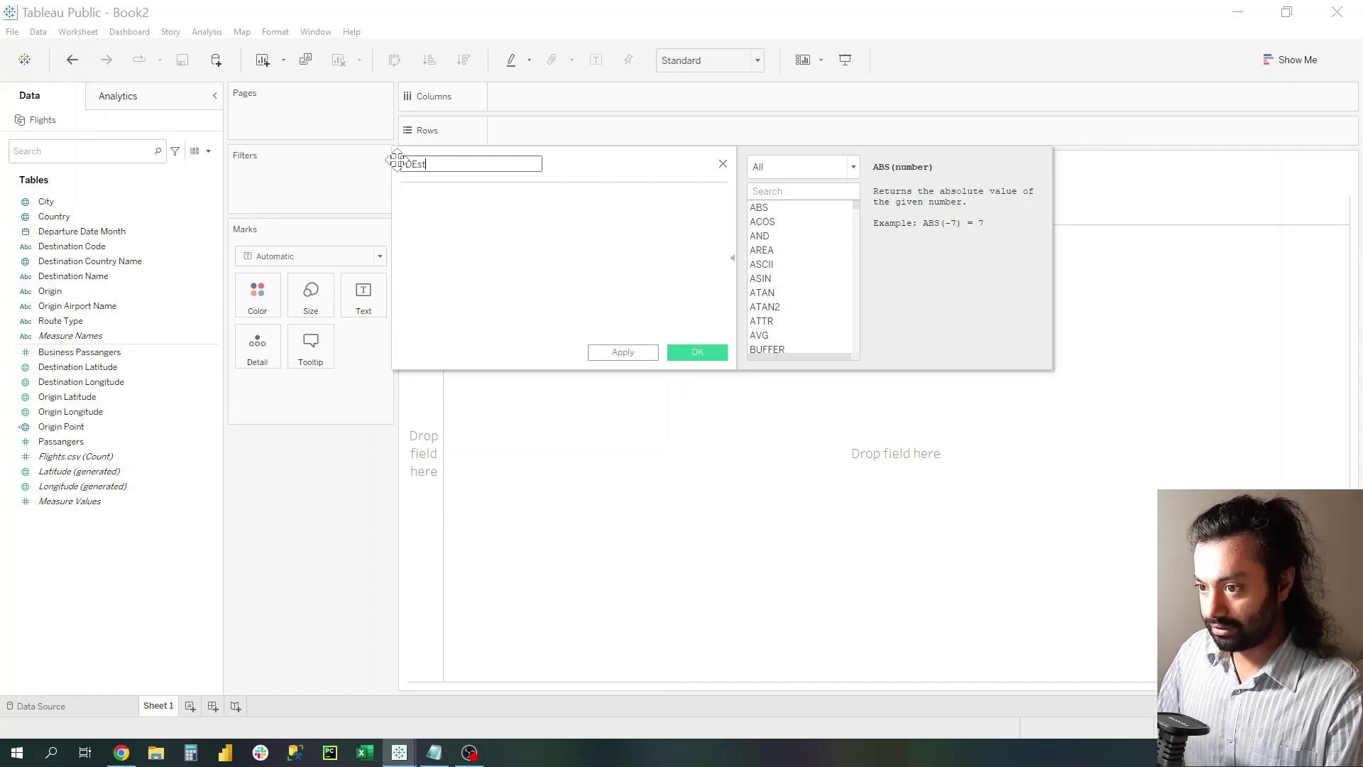
key("BackSpace")
type("estina")
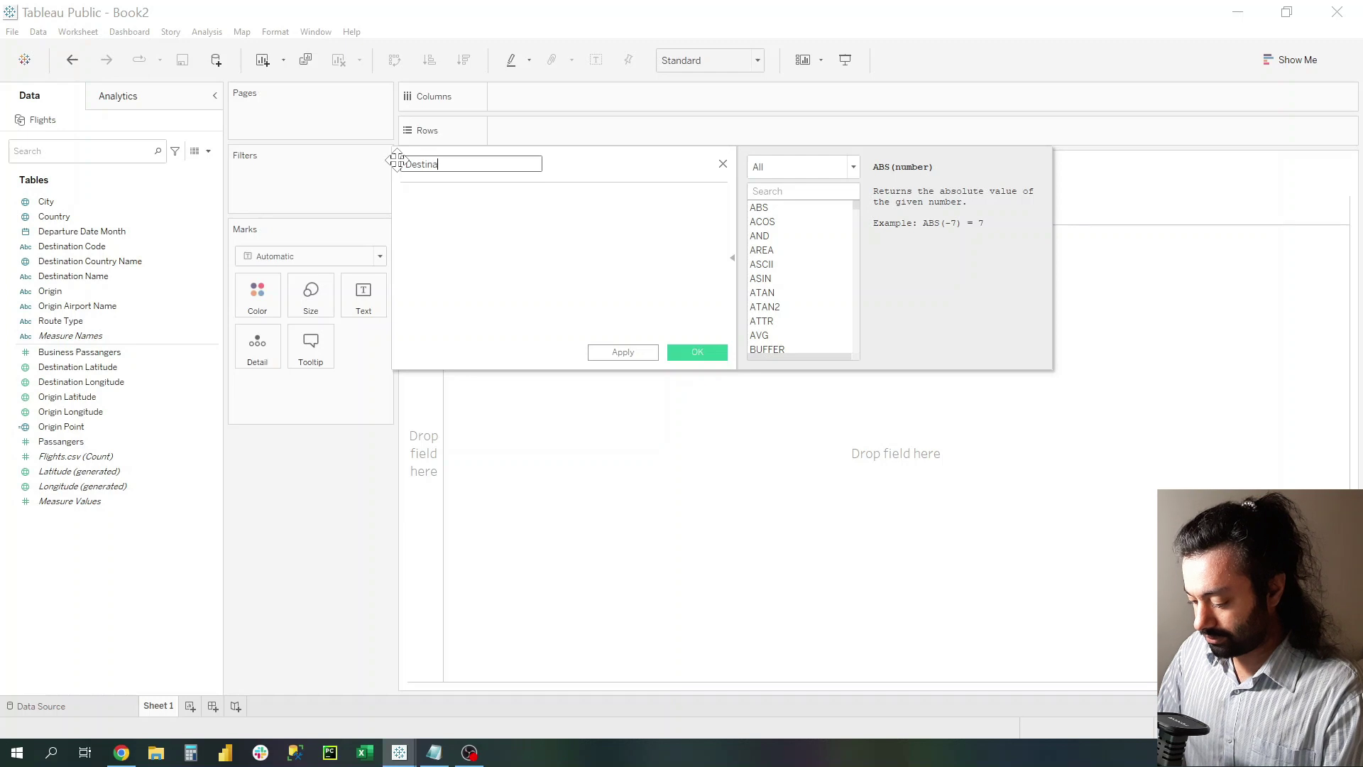
type("tion /")
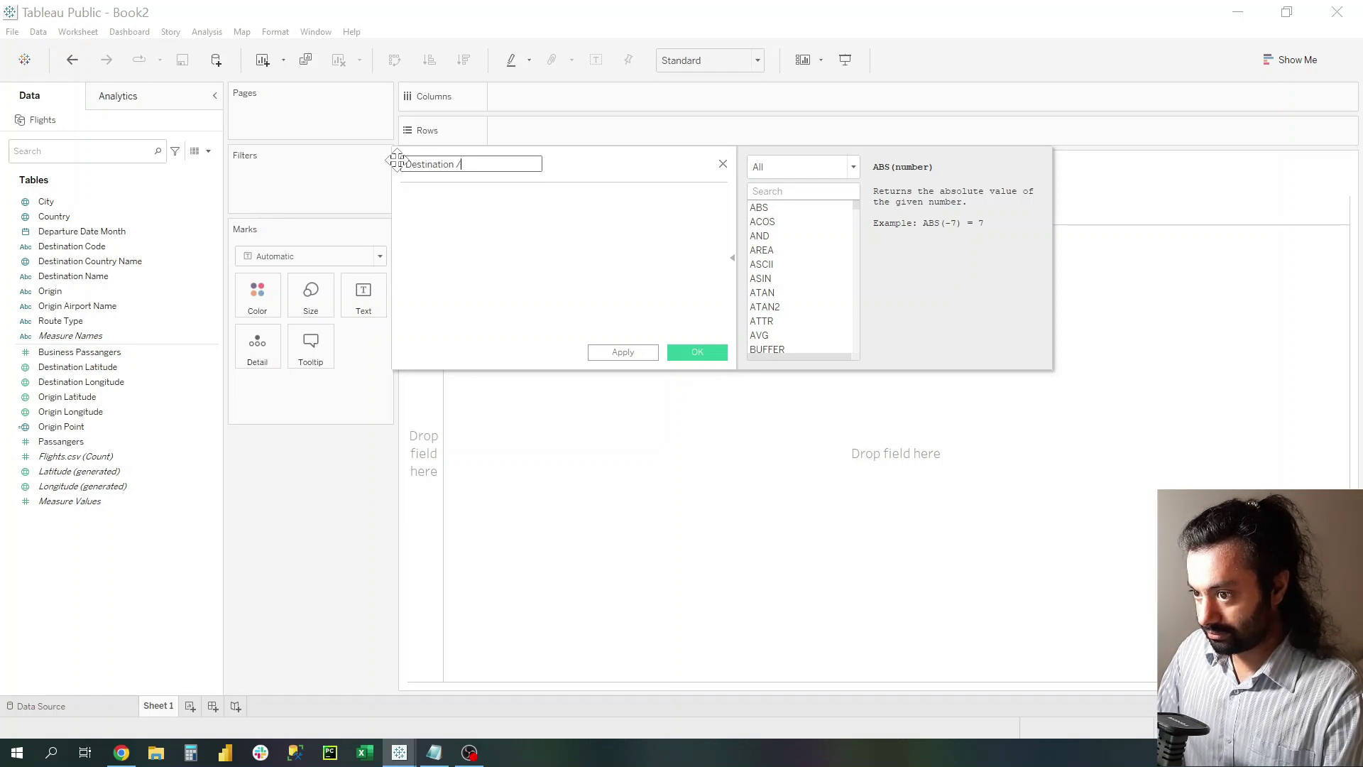
key("BackSpace")
type("poi")
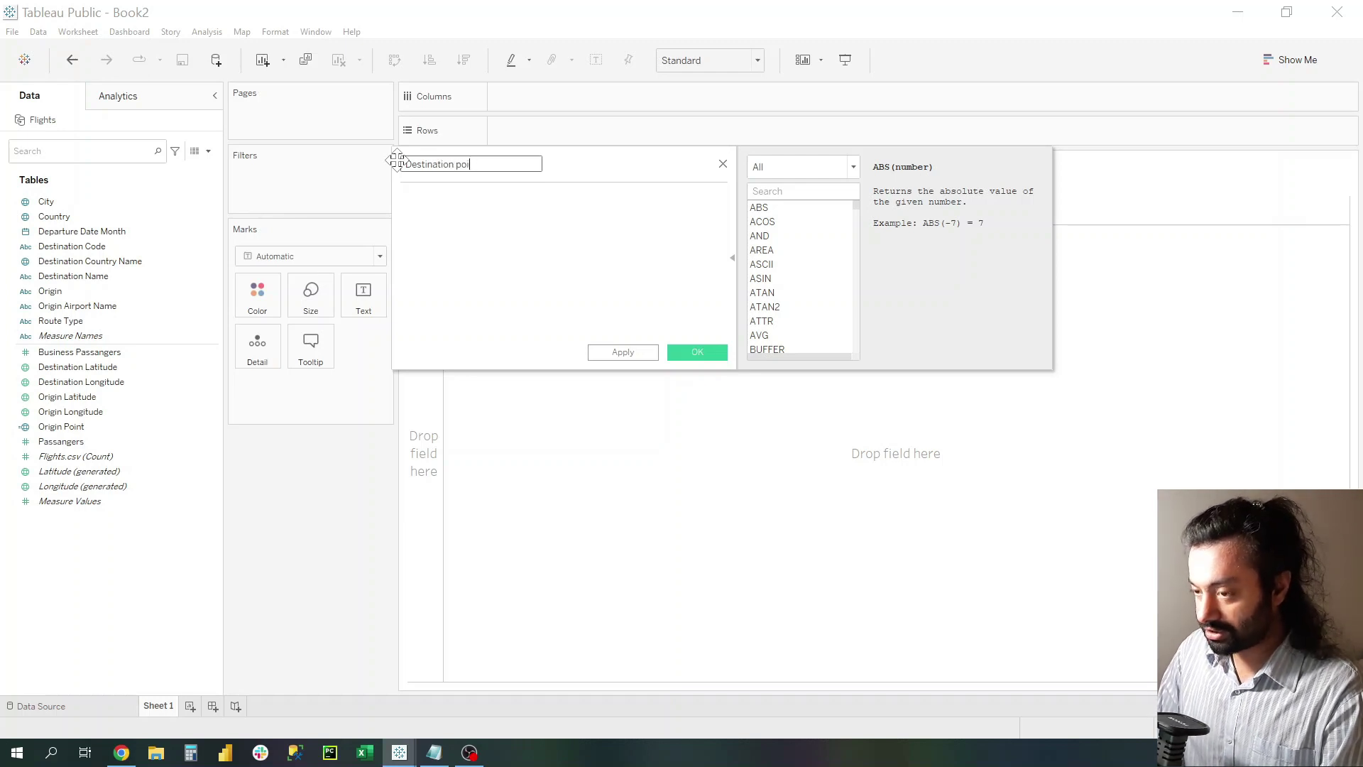
key("Tab")
Enter MAKEPOINT([Destination Latitude],[Destination Longitude]) as the formula, then apply and save it.
type("make")
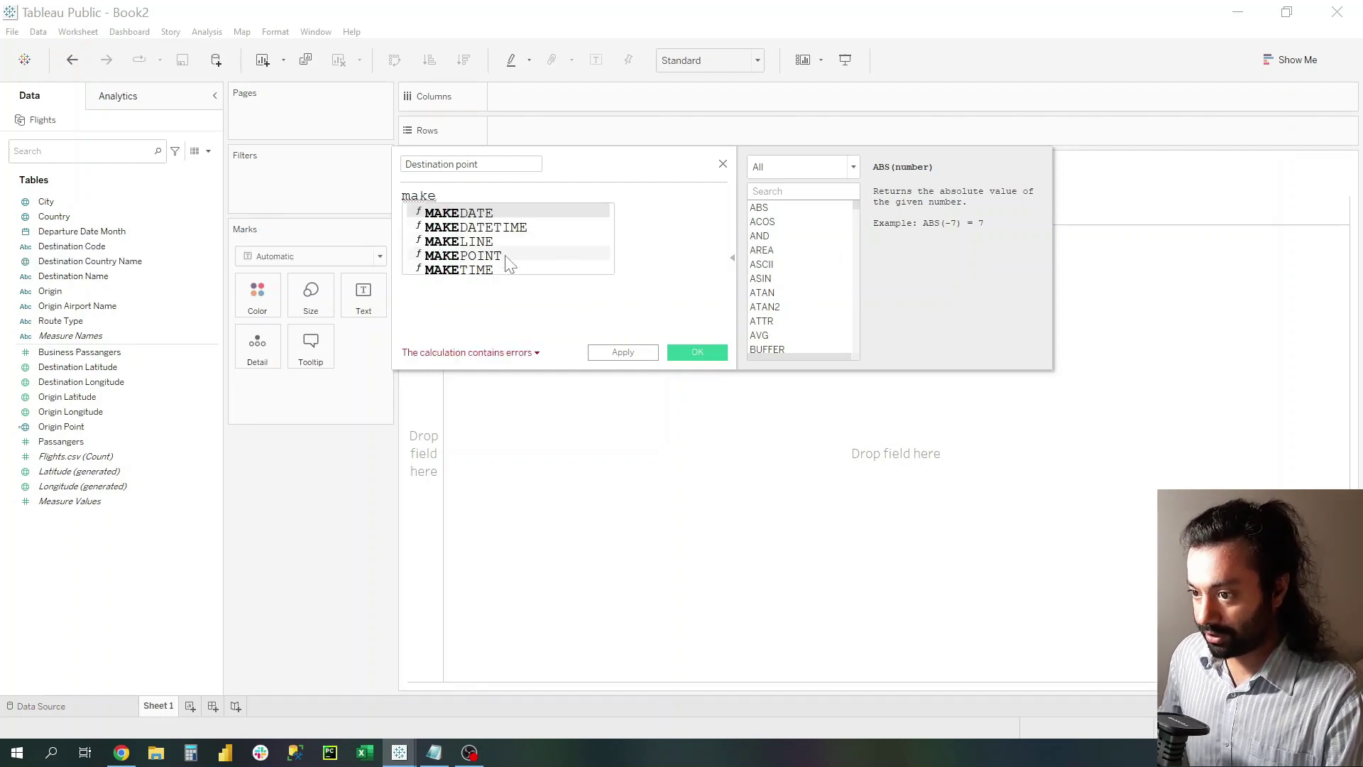
left_click(506, 257)
key("BackSpace")
key("BackSpace")
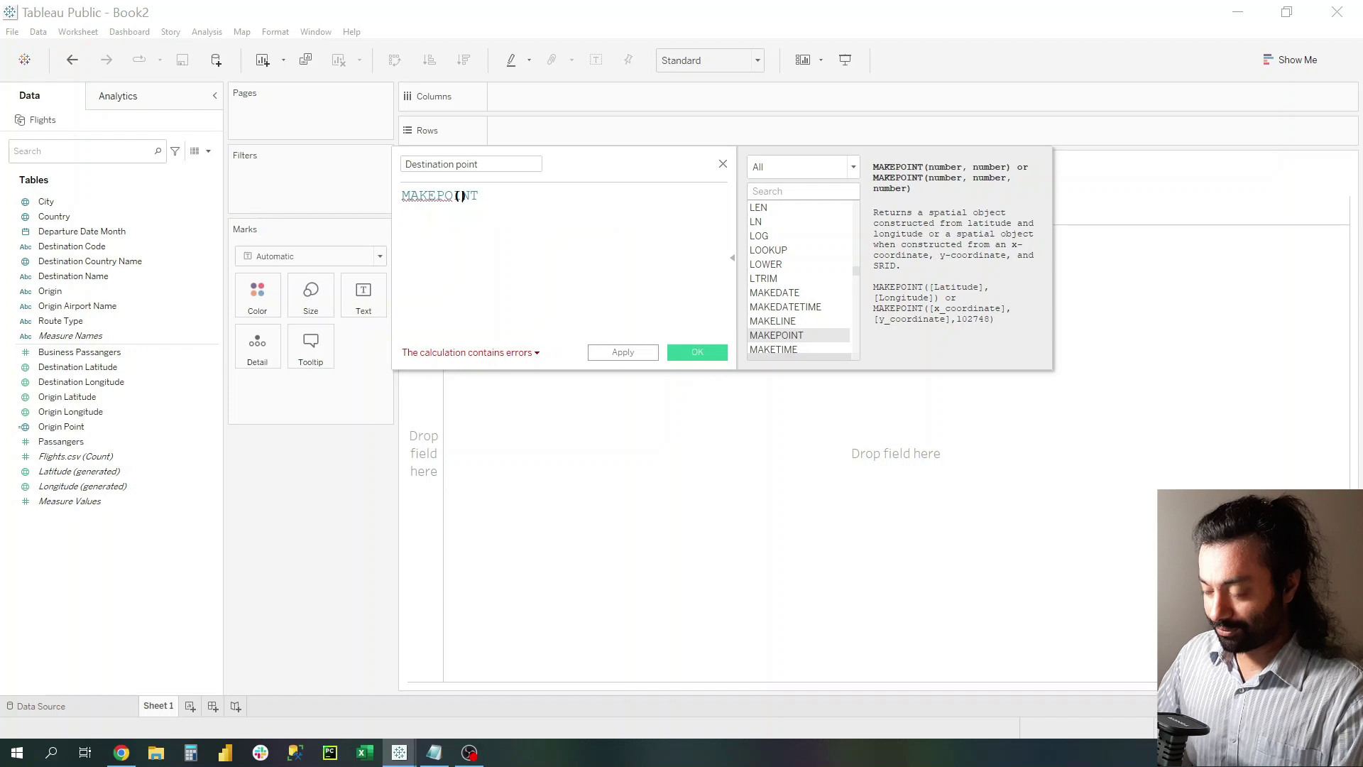
type("[destin")
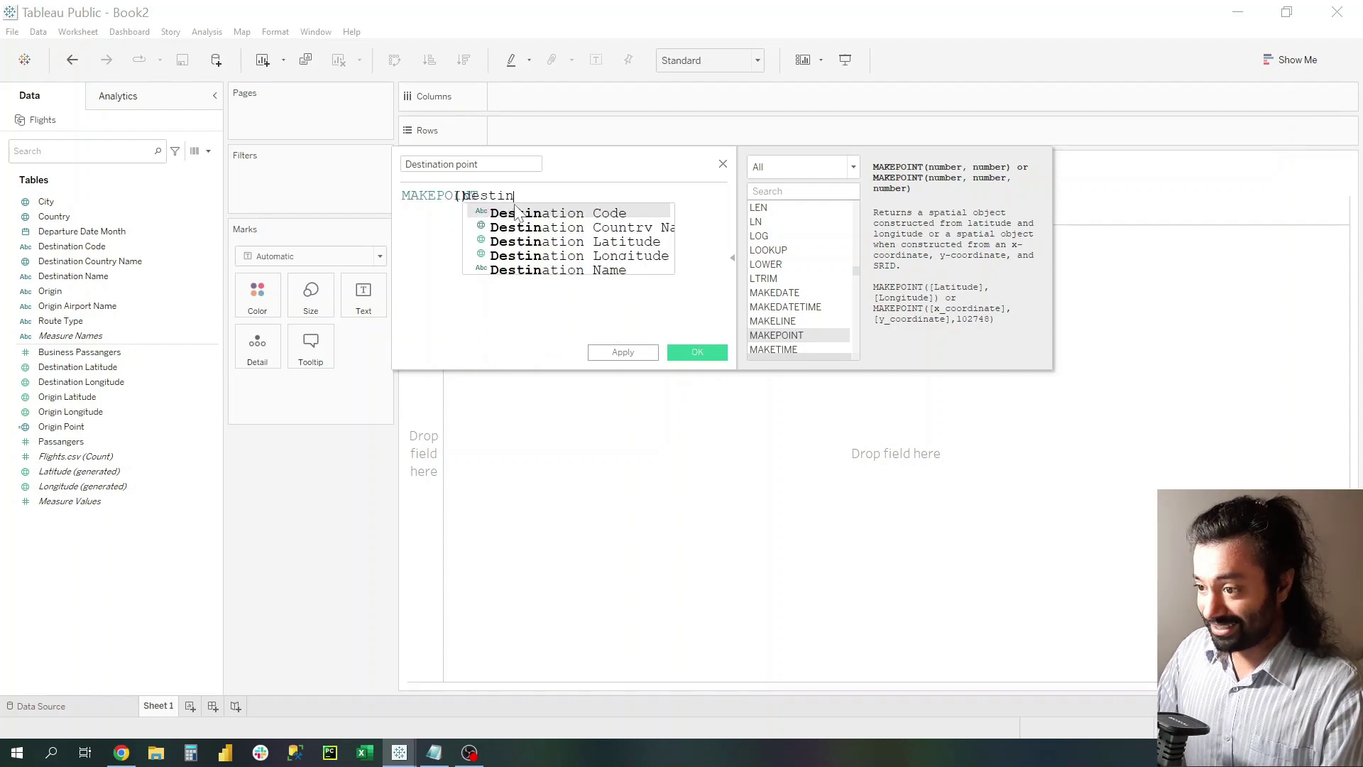
key("Down")
key("Down")
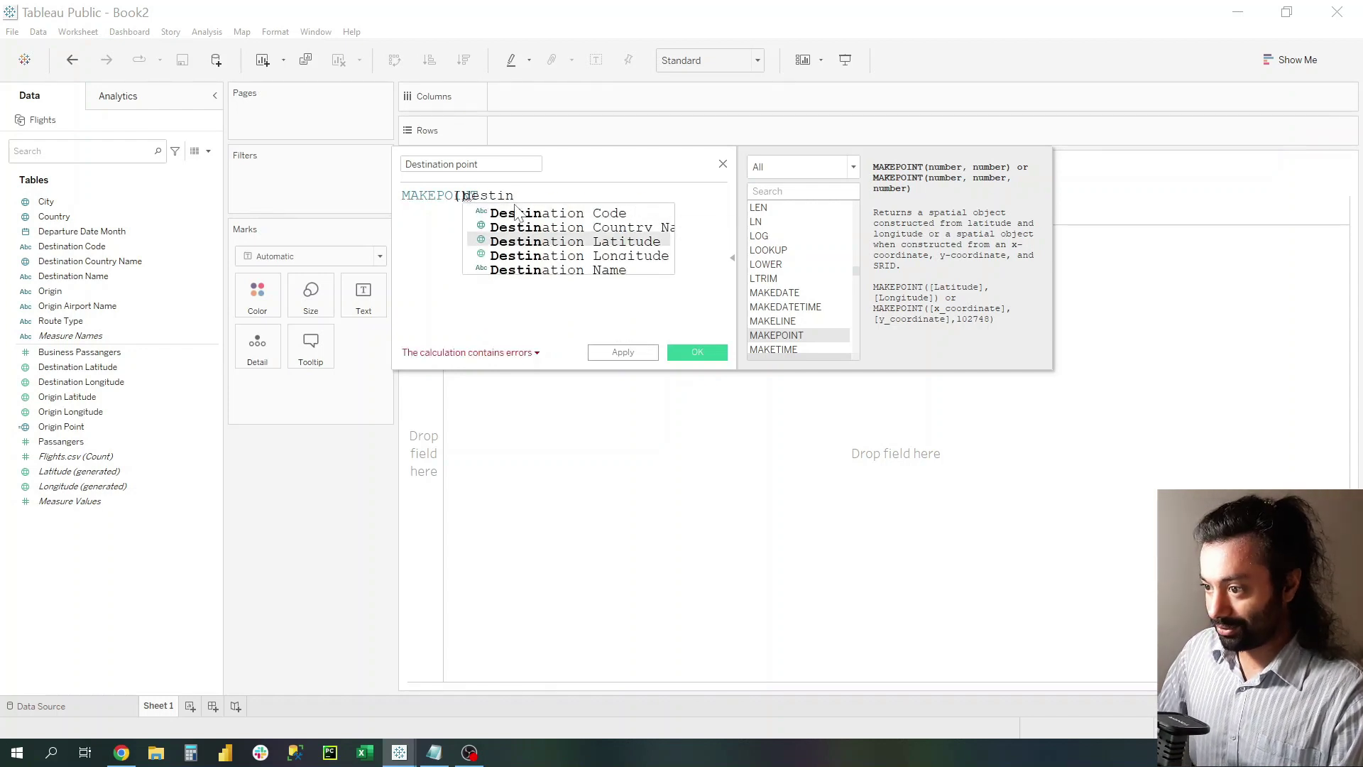
key("Return")
type(",destina")
key("Down")
key("Down")
key("Down")
key("Return")
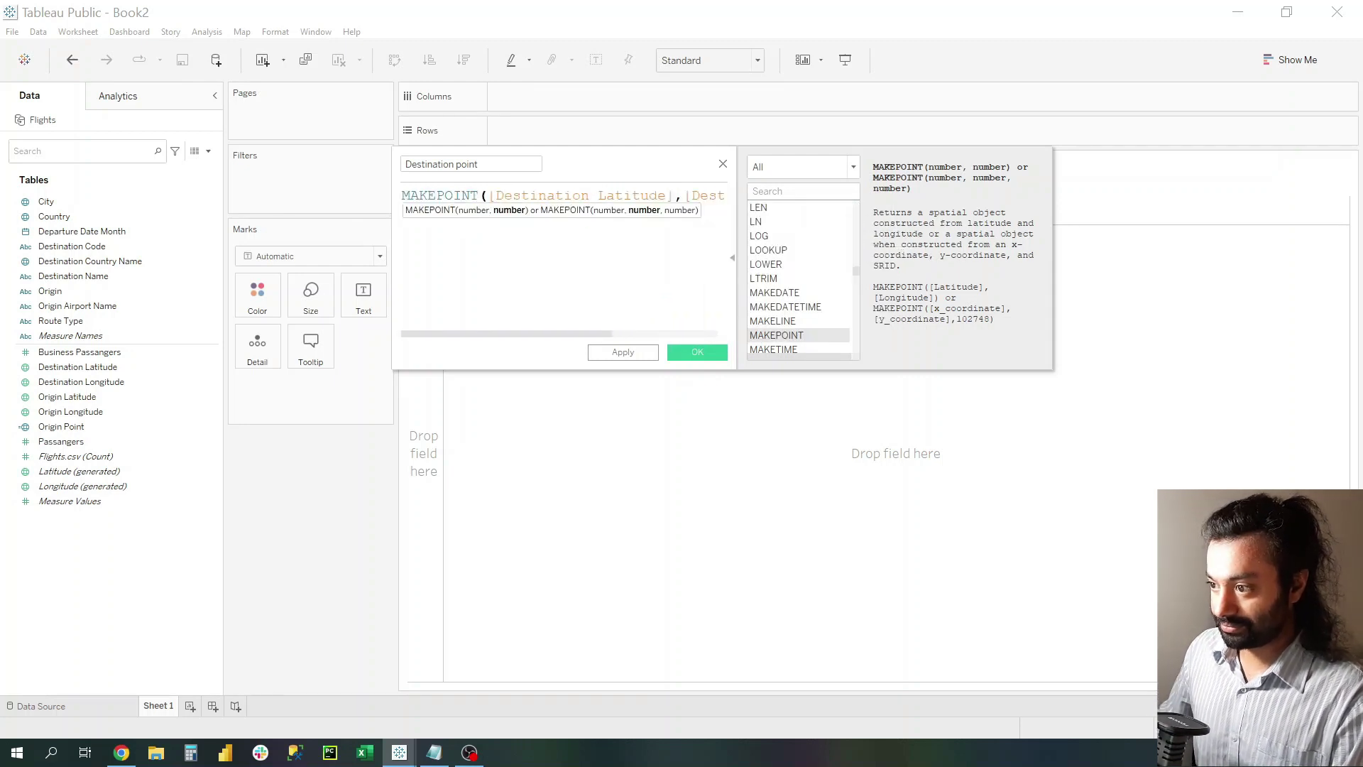
left_click(642, 353)
left_click(680, 352)
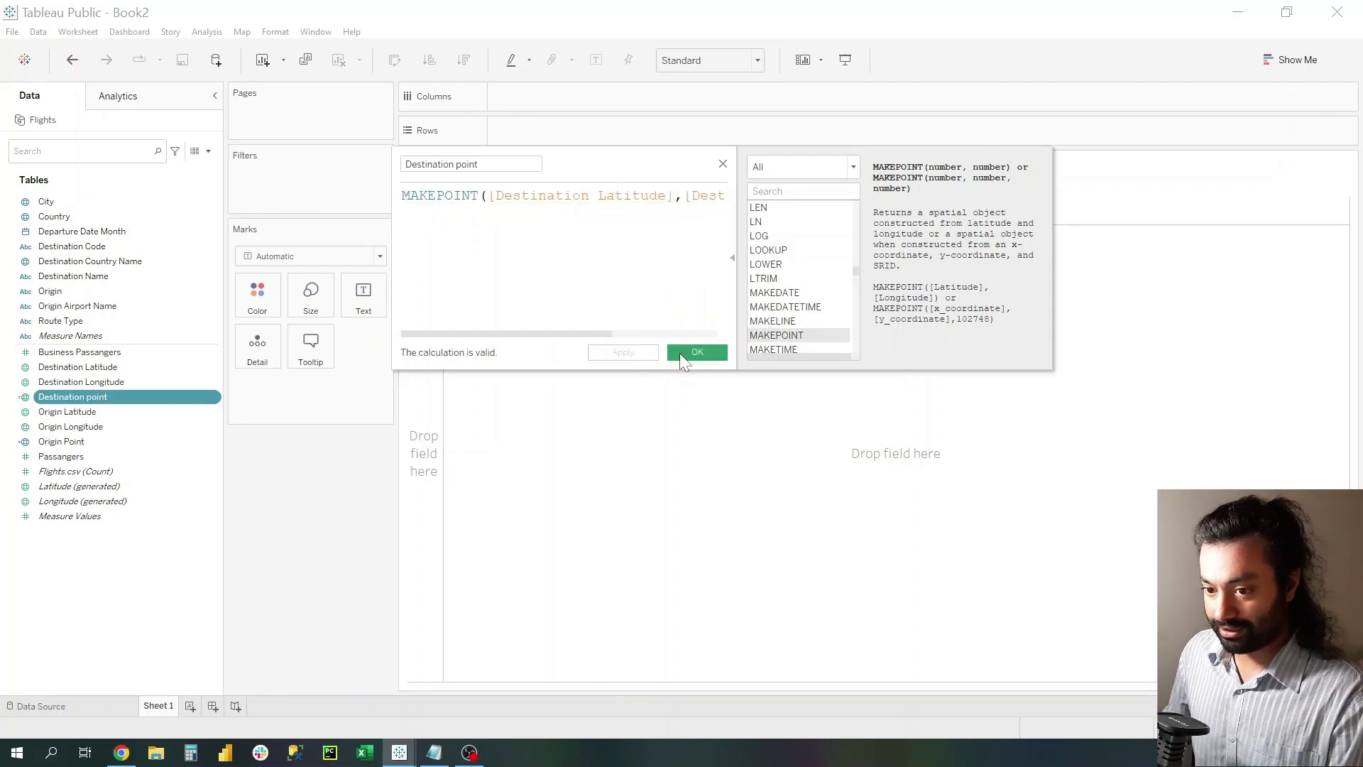
left_click(208, 152)
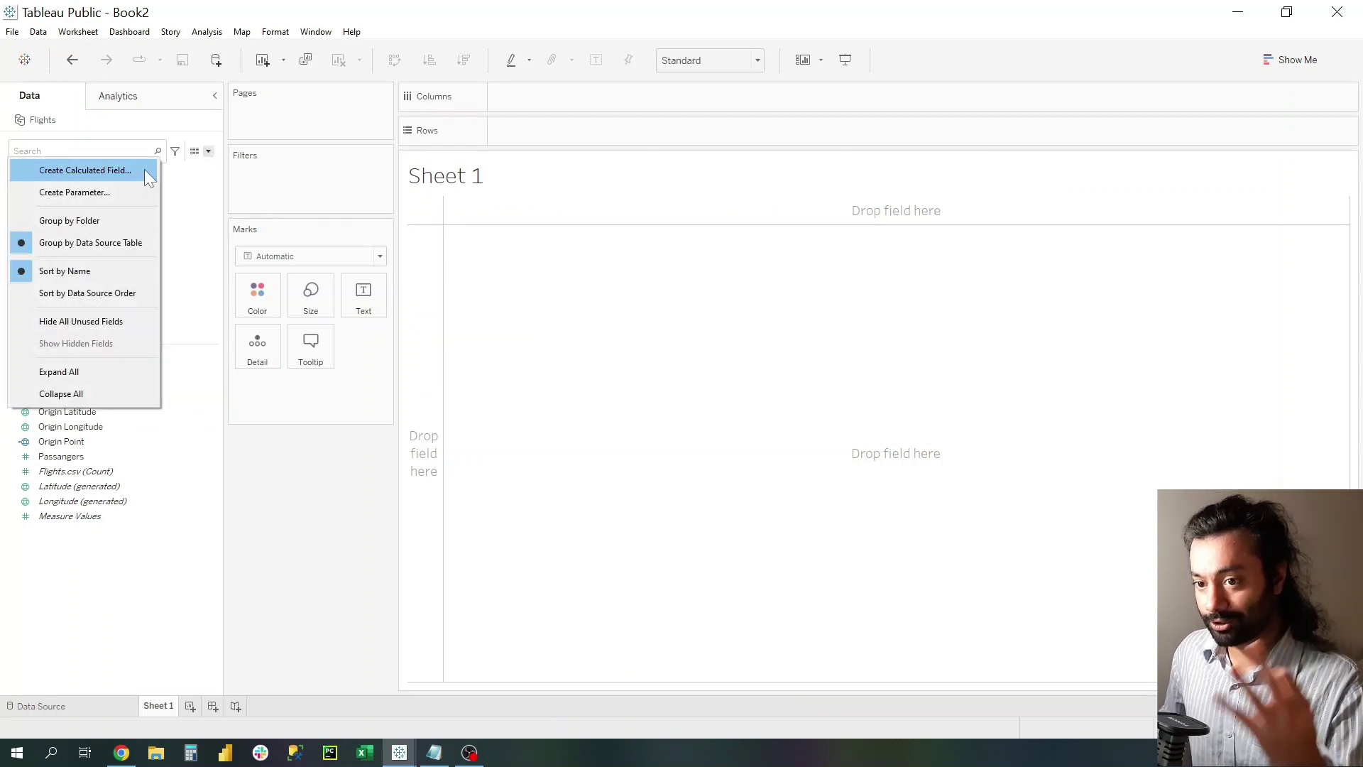
Start another calculated field and name it Makeline.
left_click(143, 169)
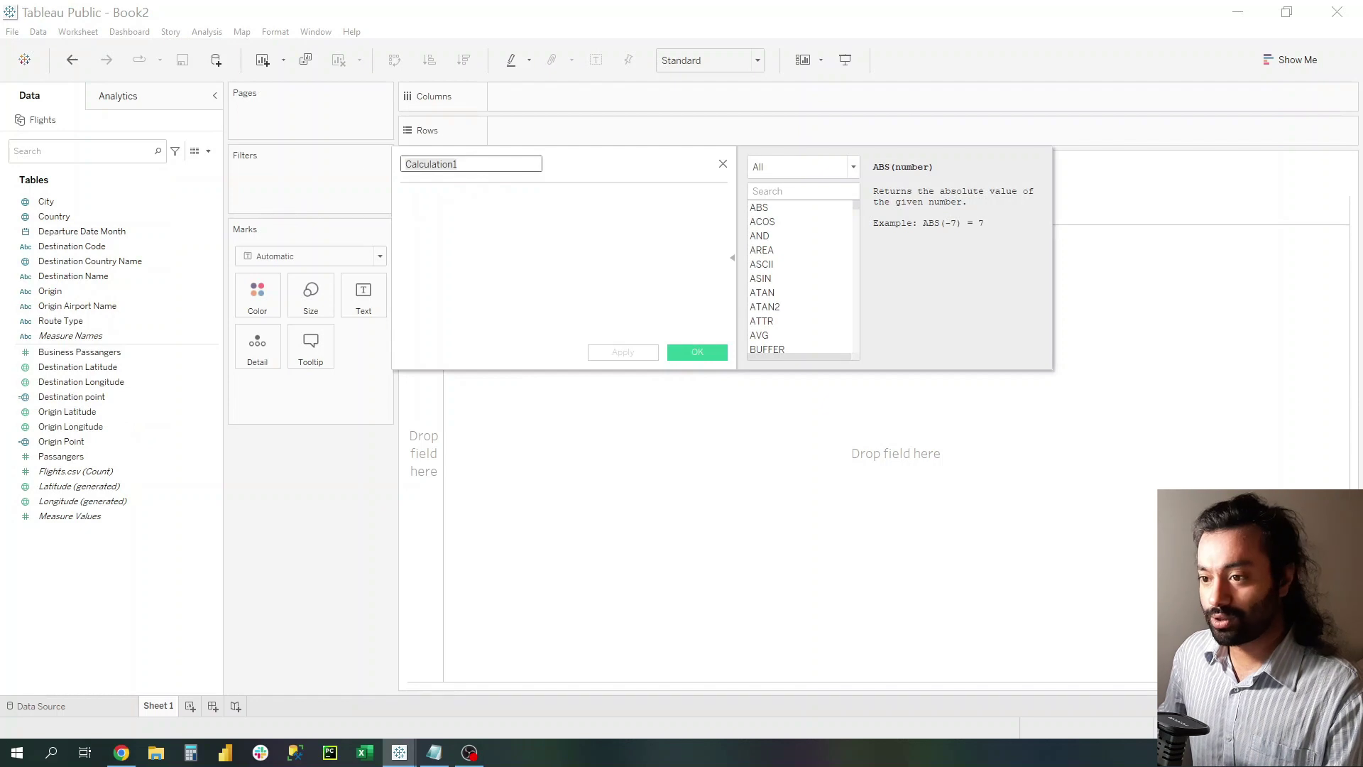
type("make")
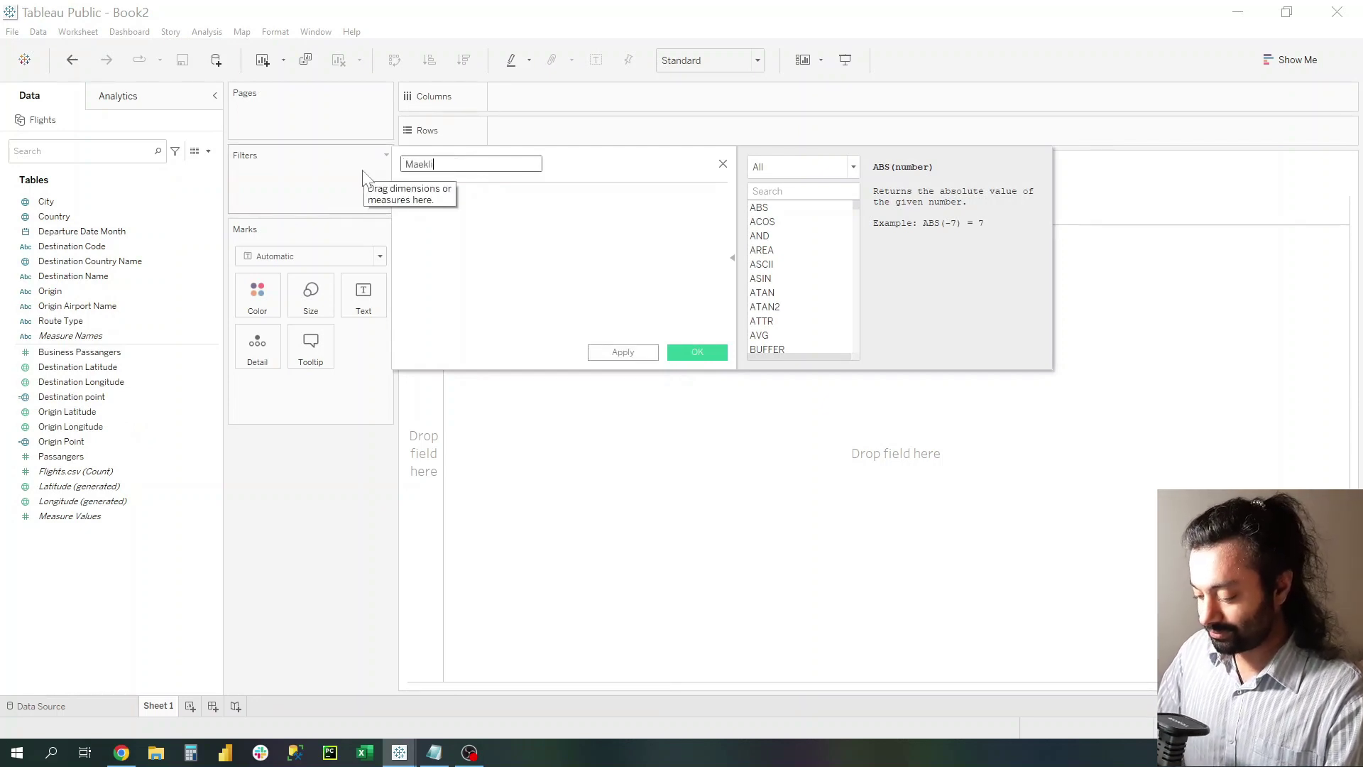
key("Tab")
key("shift+Tab")
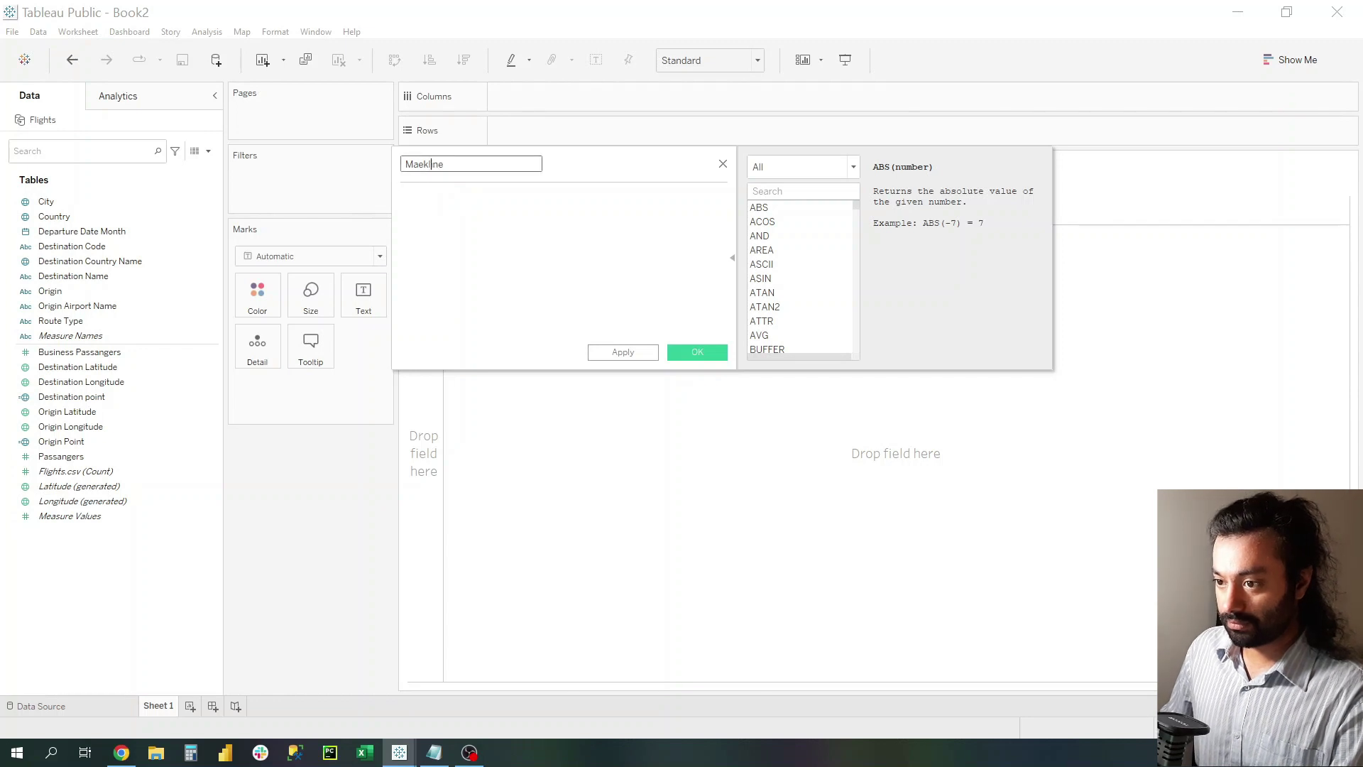
type("M")
key("Tab")
Enter MAKELINE([Origin Point],[Destination point]) as the formula, then apply and save it.
type("mak")
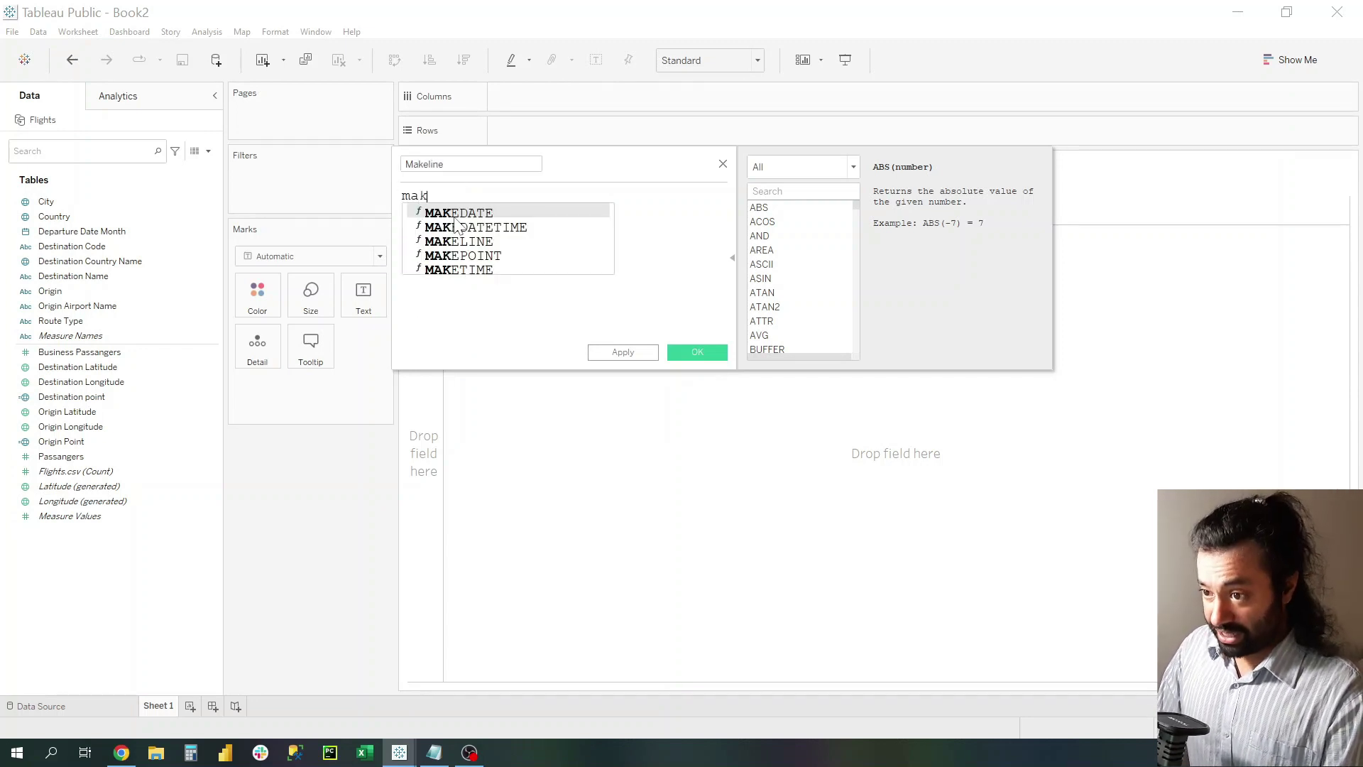
type("eline")
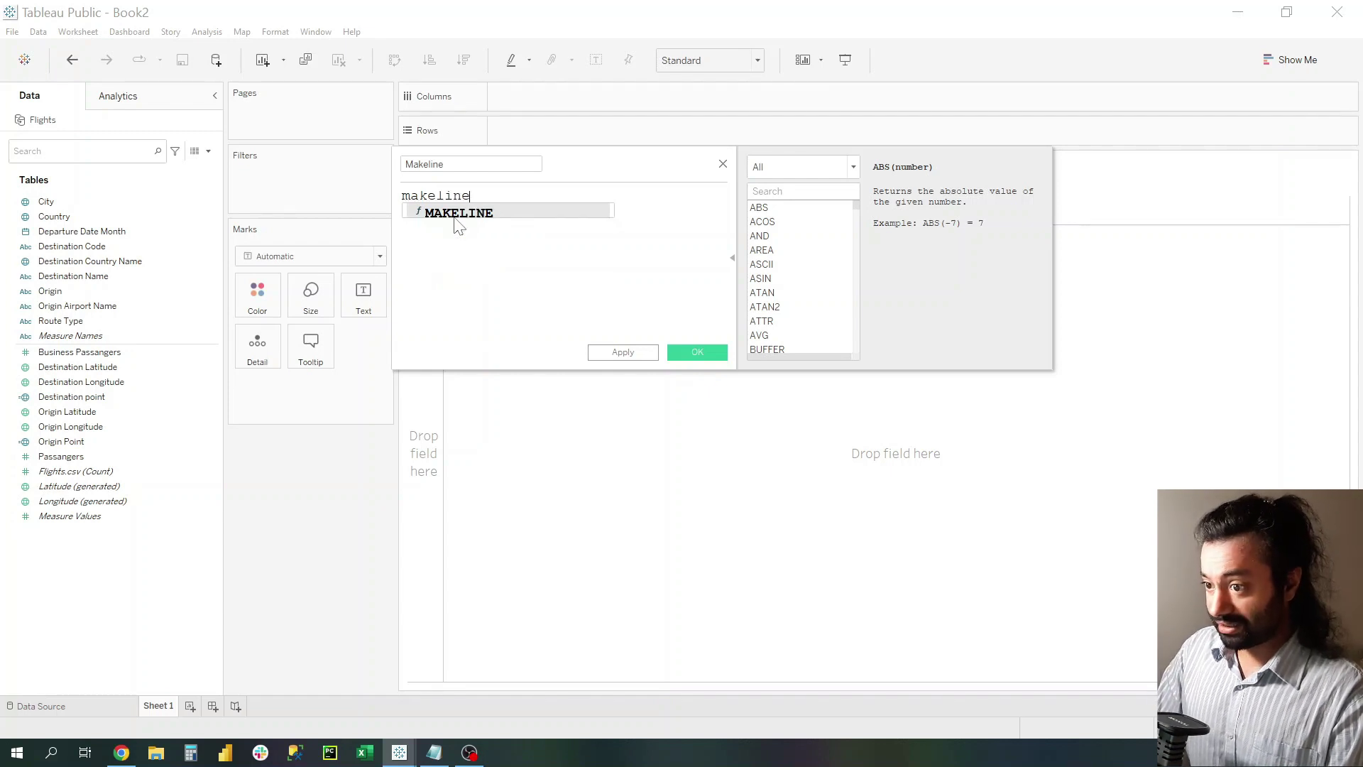
left_click(464, 216)
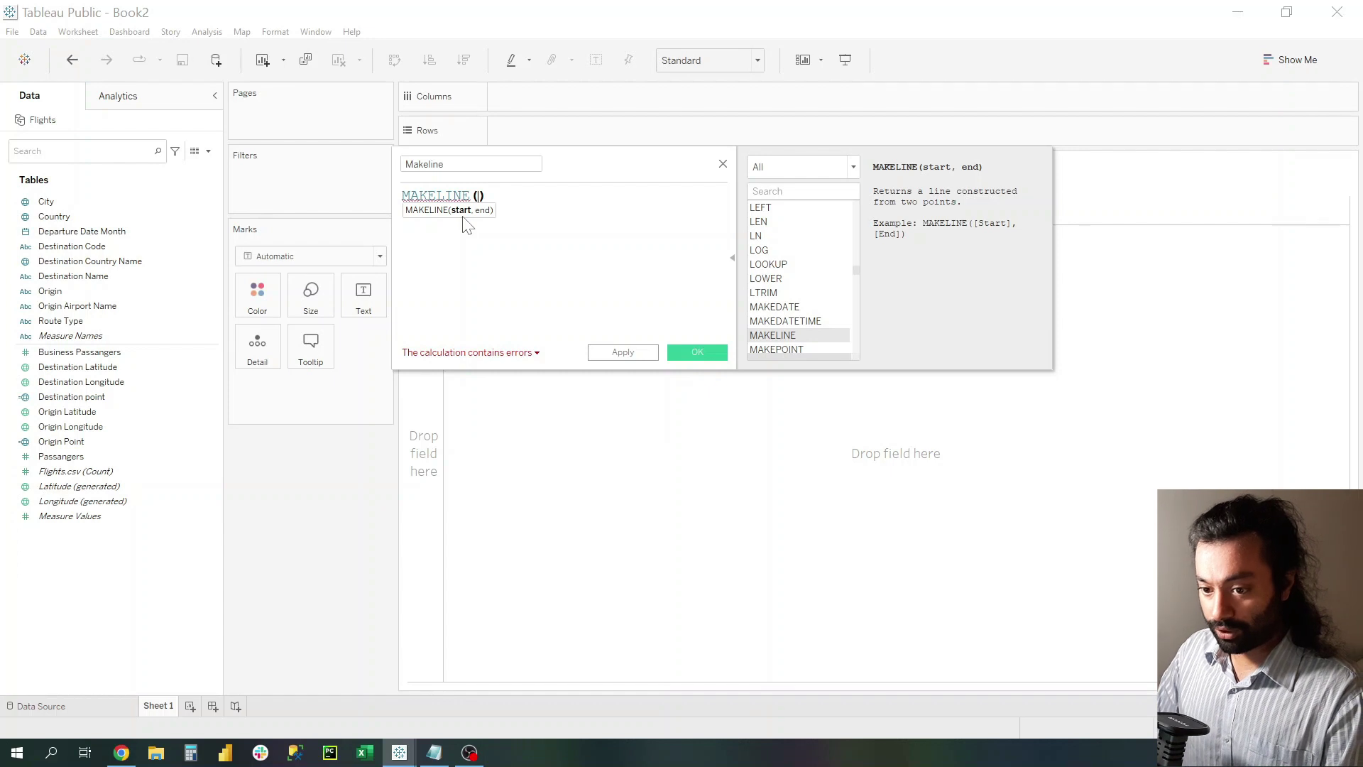
type("orgin")
key("BackSpace")
key("BackSpace")
key("BackSpace")
key("BackSpace")
type("rigi")
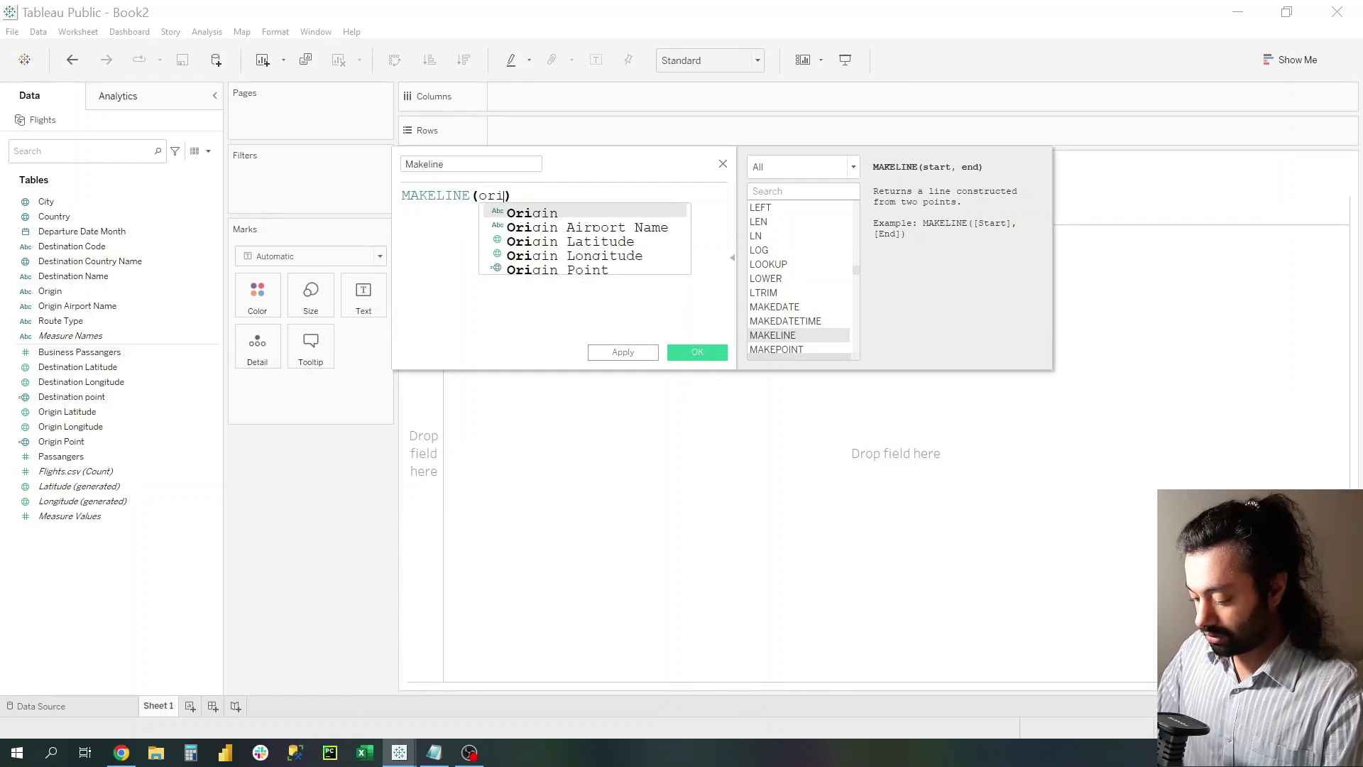
key("Down")
key("Down")
key("Down")
key("Down")
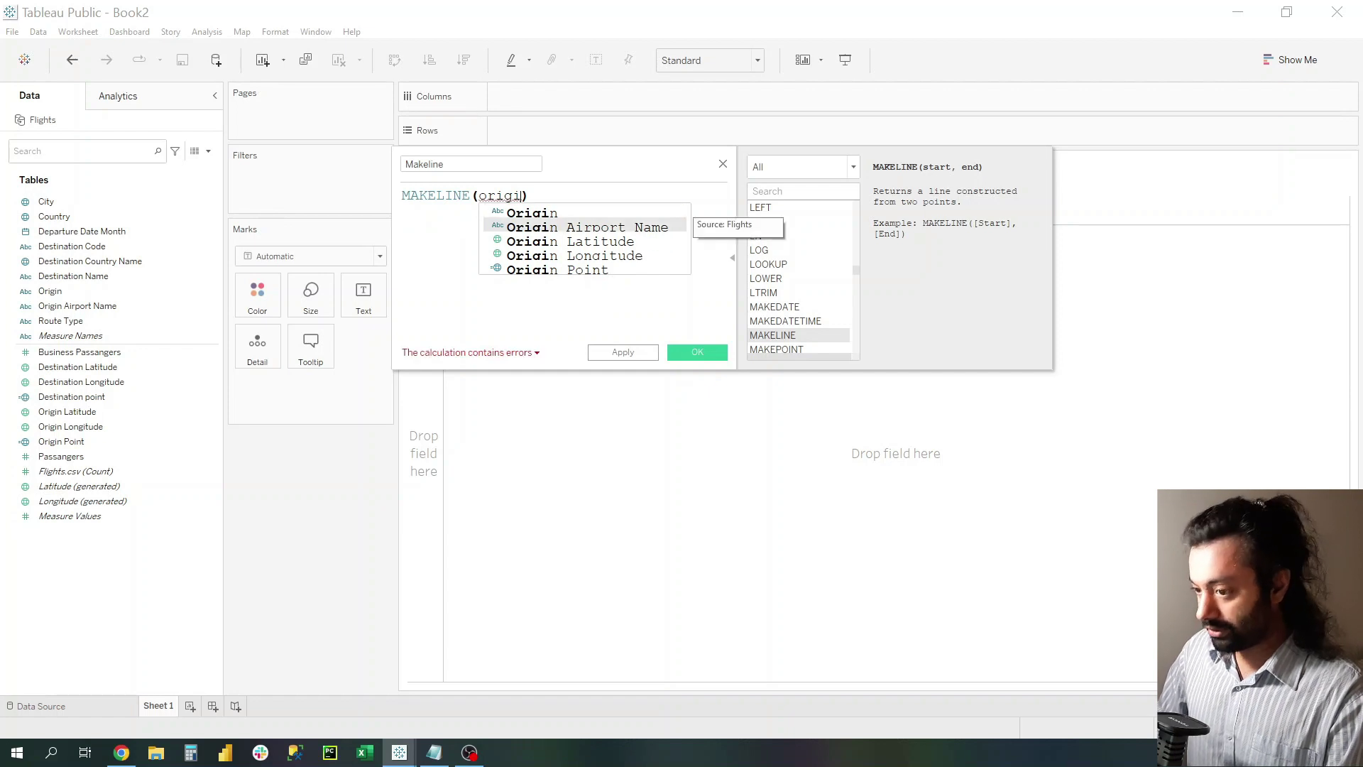
key("Return")
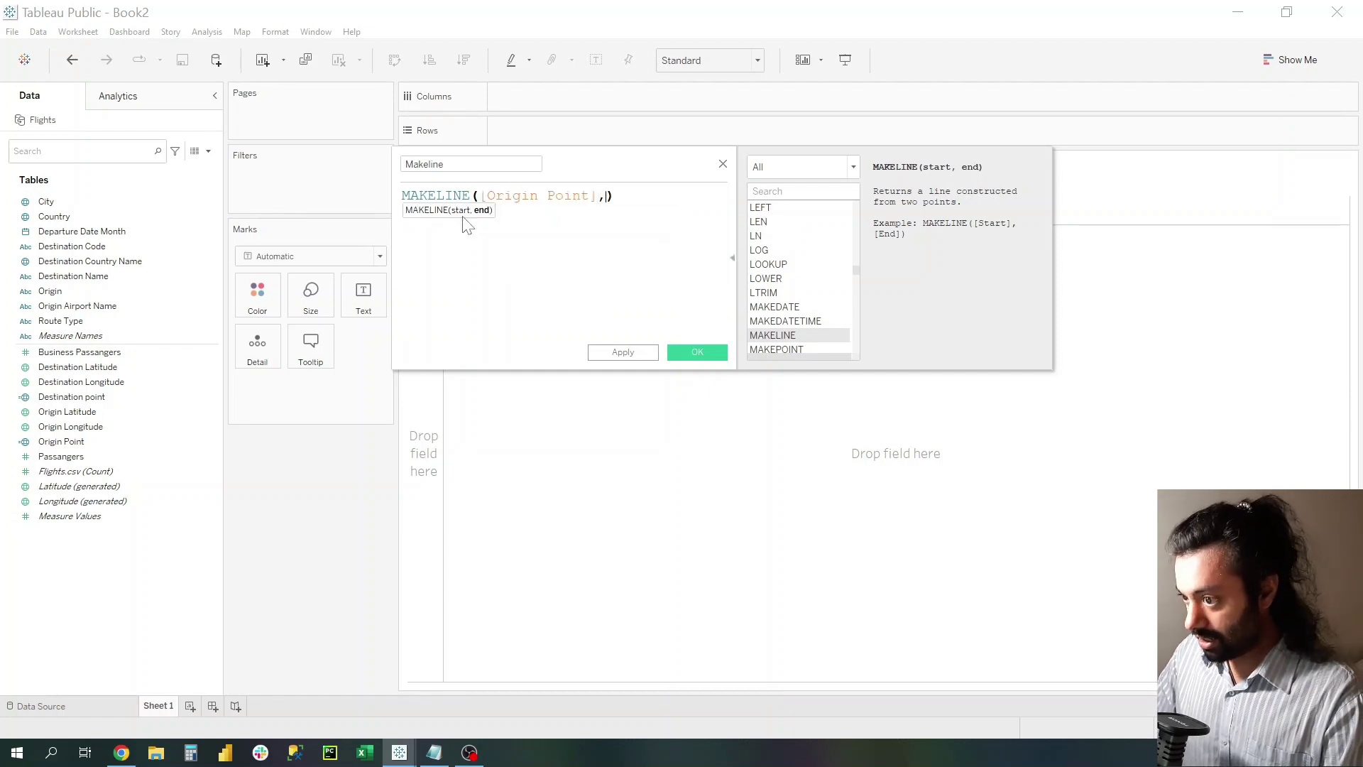
type(",destina")
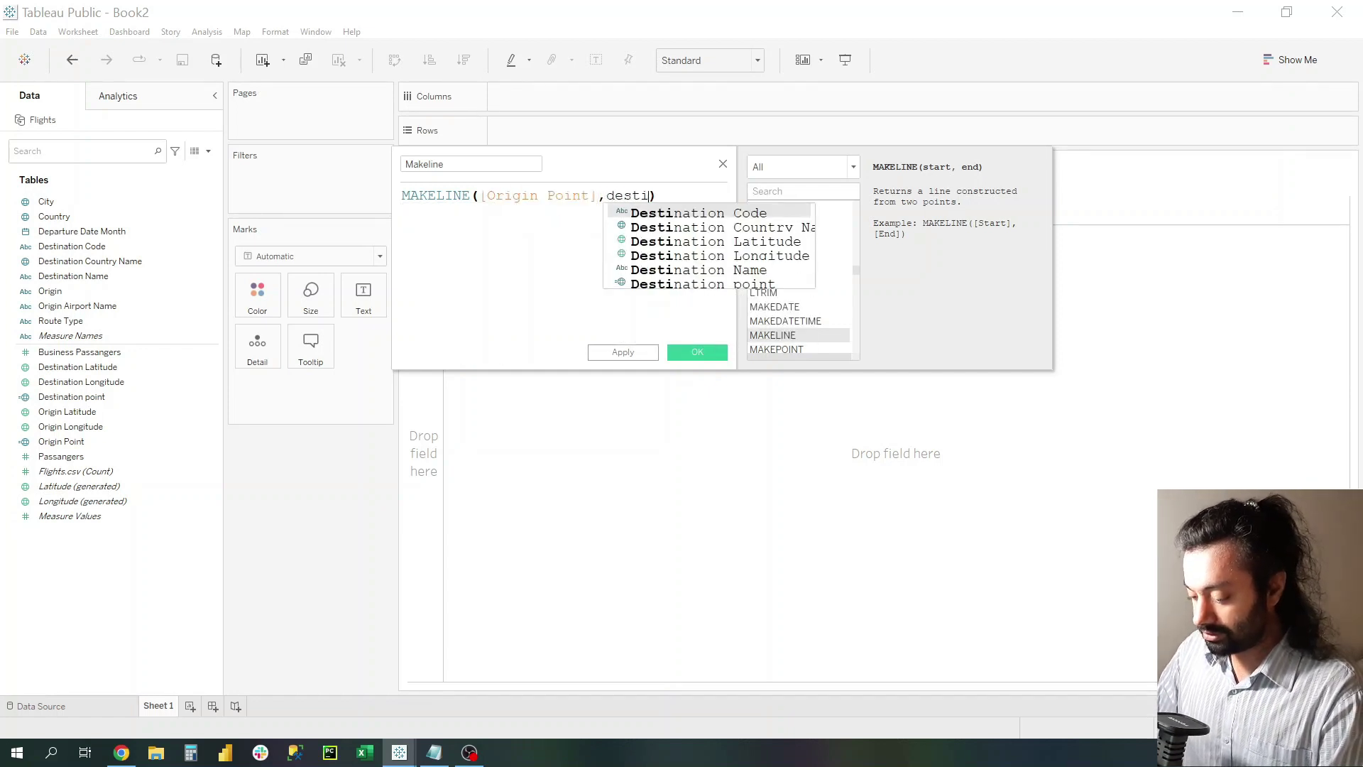
key("Down")
key("Down")
key("Down")
key("Return")
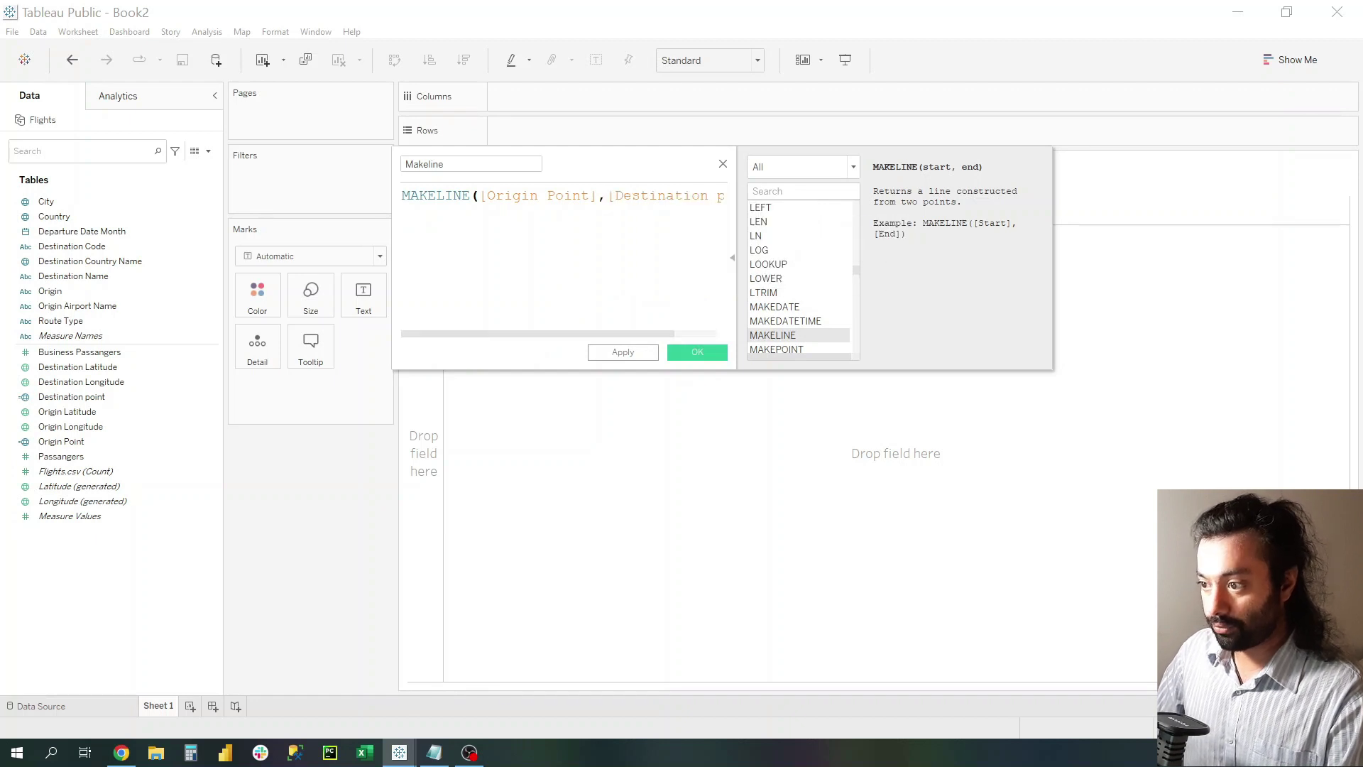
left_click(602, 351)
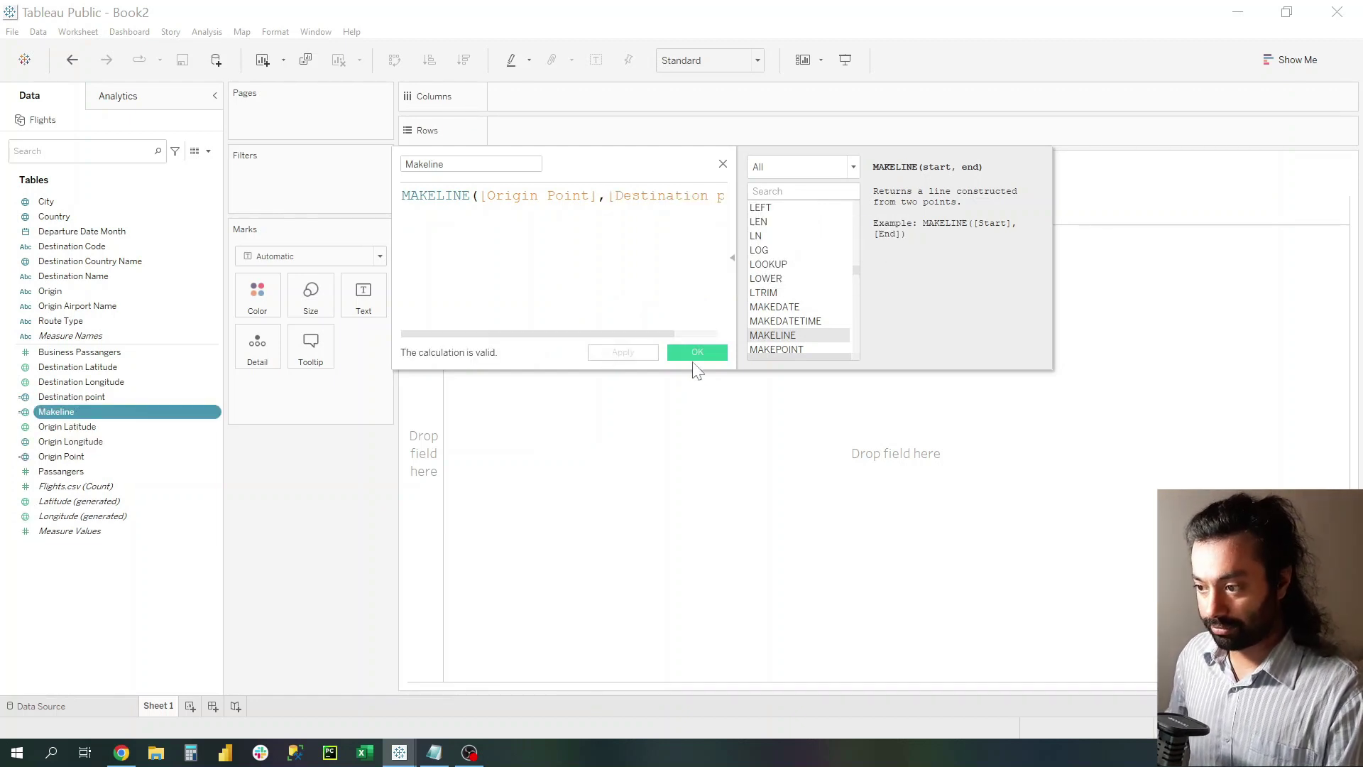
left_click(696, 353)
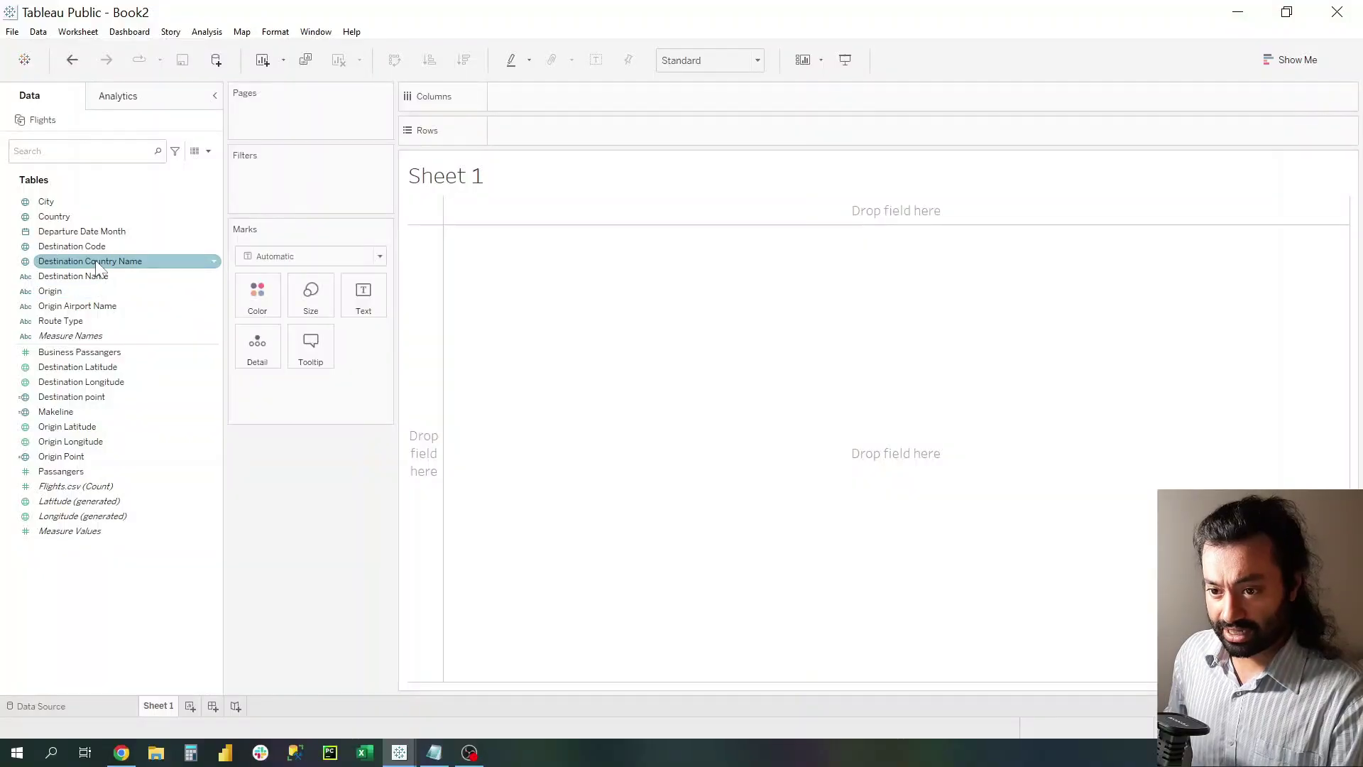
Put Destination Code on Detail and keep its geographic role as Airport.
left_click_drag(101, 252, 730, 261)
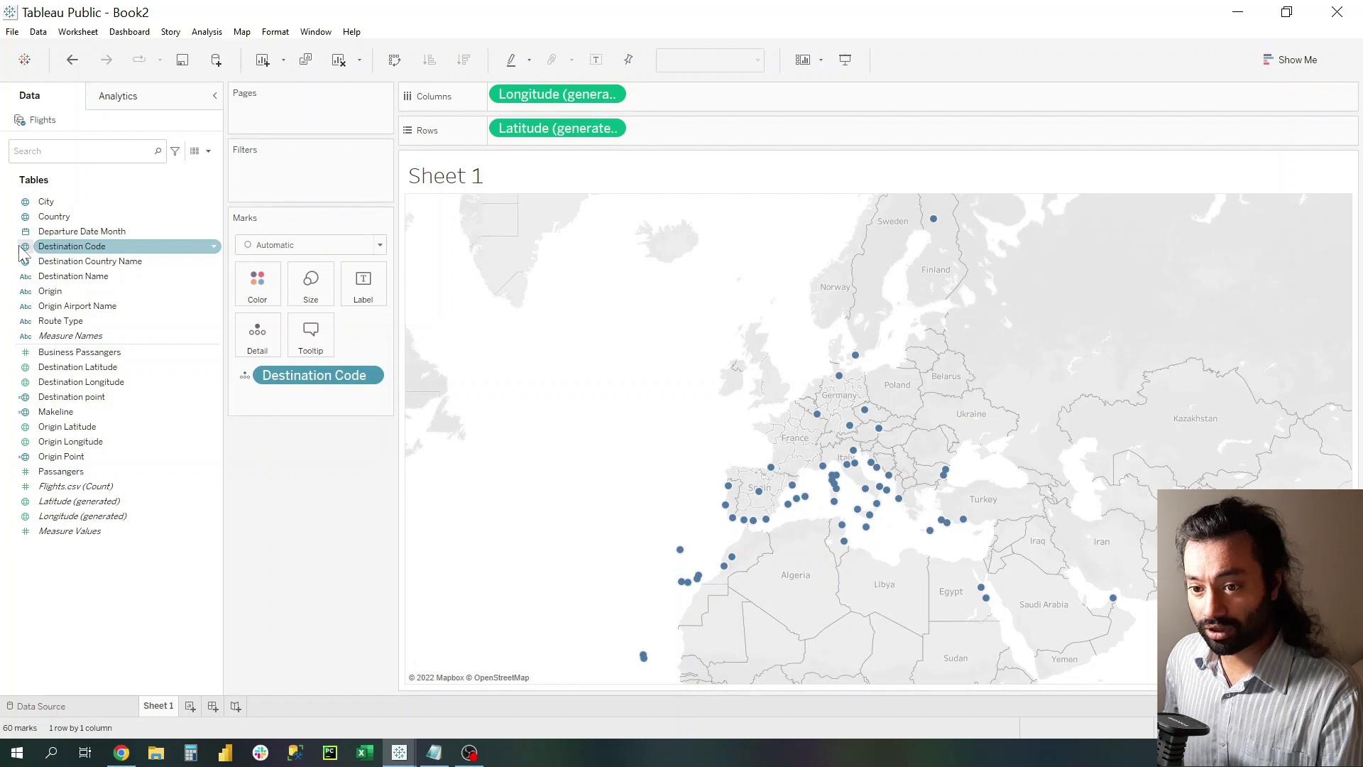
left_click(215, 247)
mouse_move(275, 523)
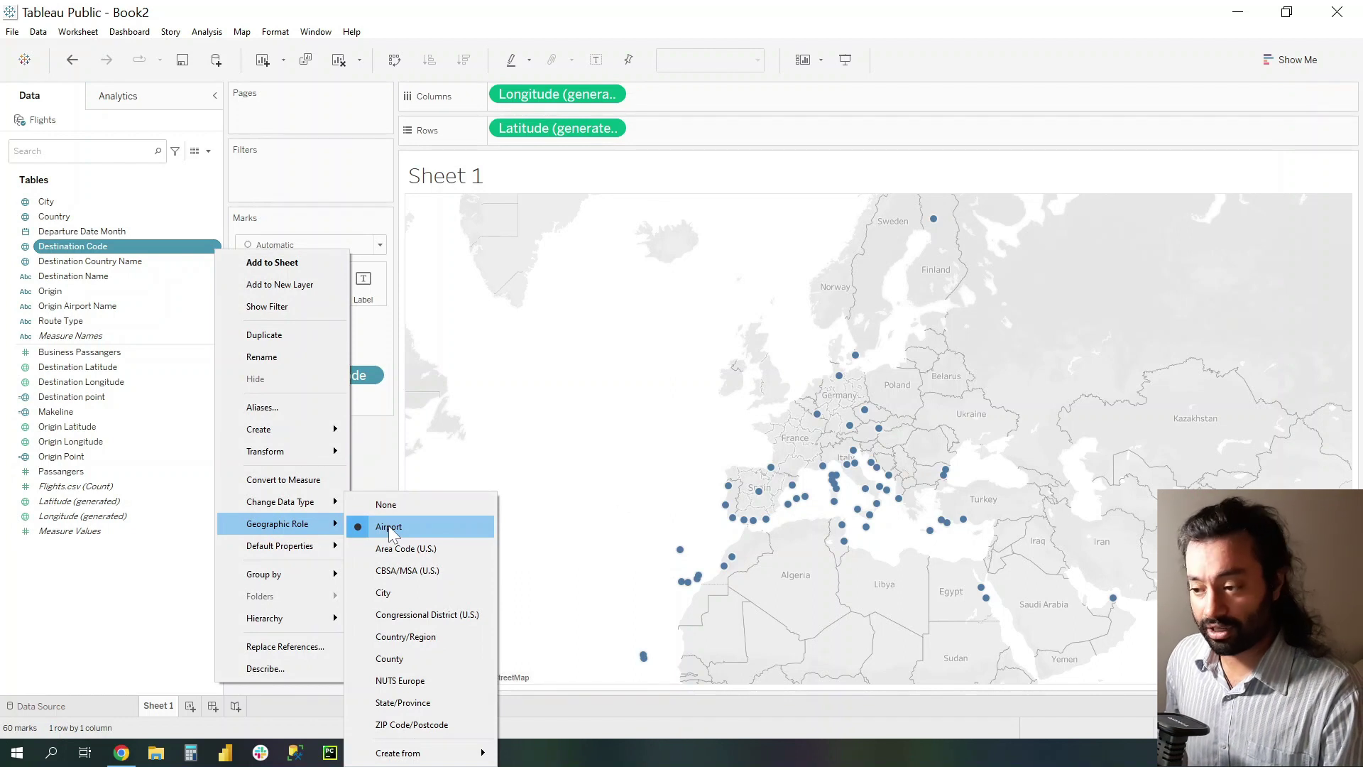
left_click(547, 471)
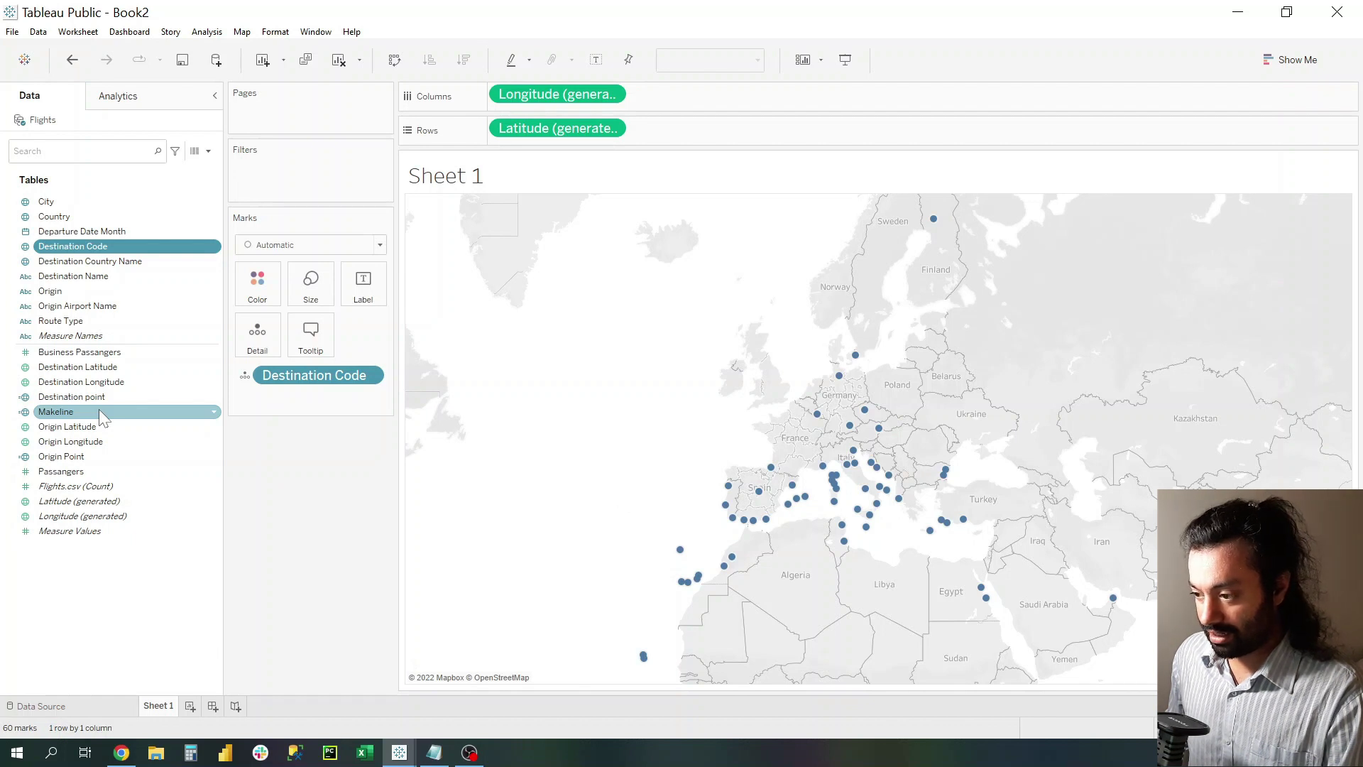
Add Makeline to Detail for flight paths and duplicate Latitude (generated) on Rows.
left_click_drag(99, 409, 251, 331)
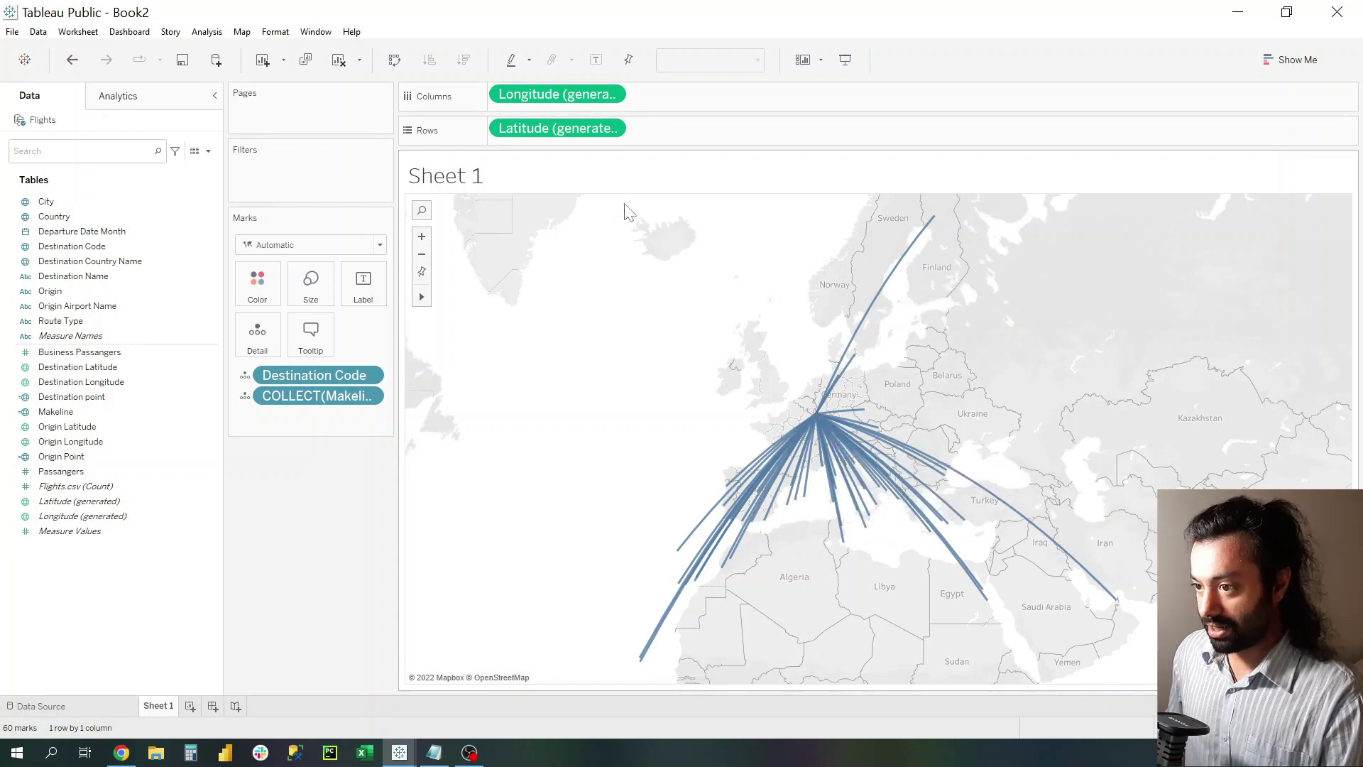
left_click_drag(571, 135, 738, 133)
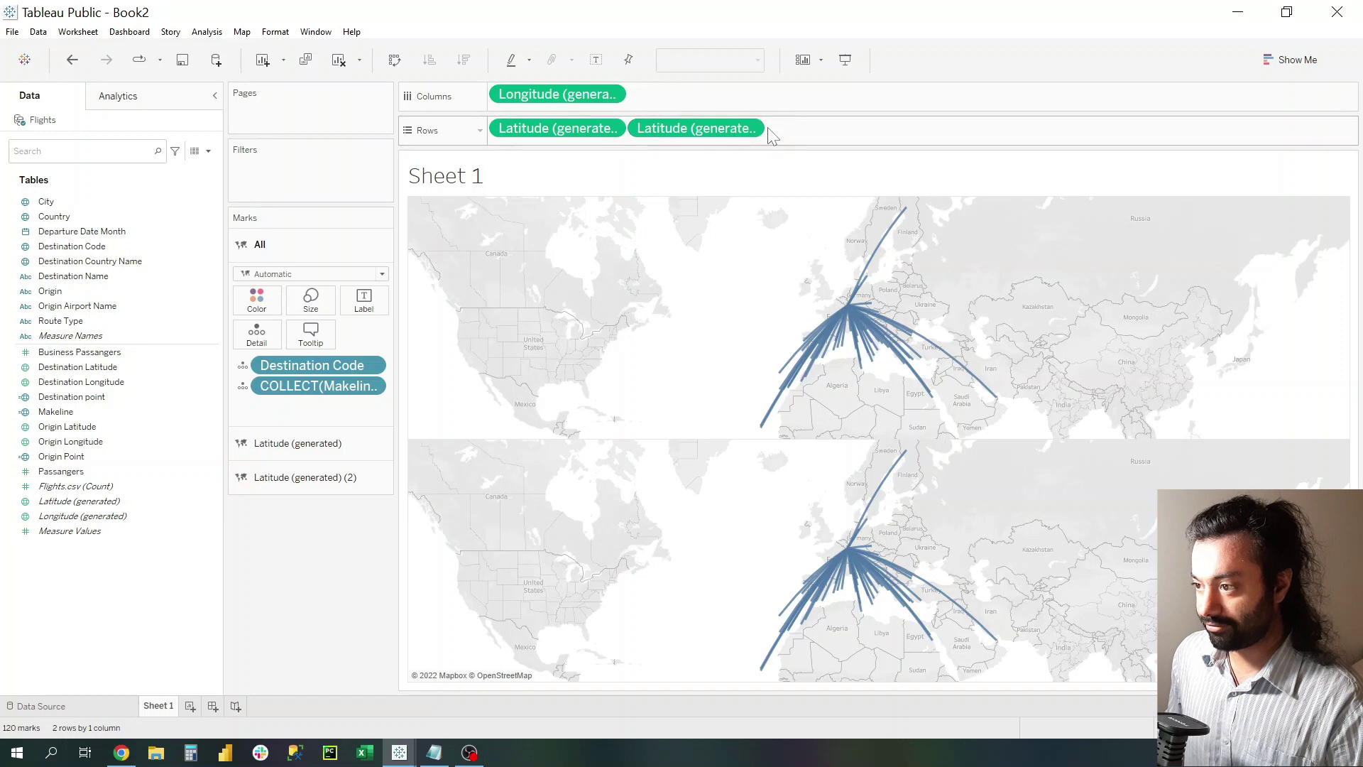
Set the second Latitude pill to Dual Axis, overlaying both maps.
left_click(750, 128)
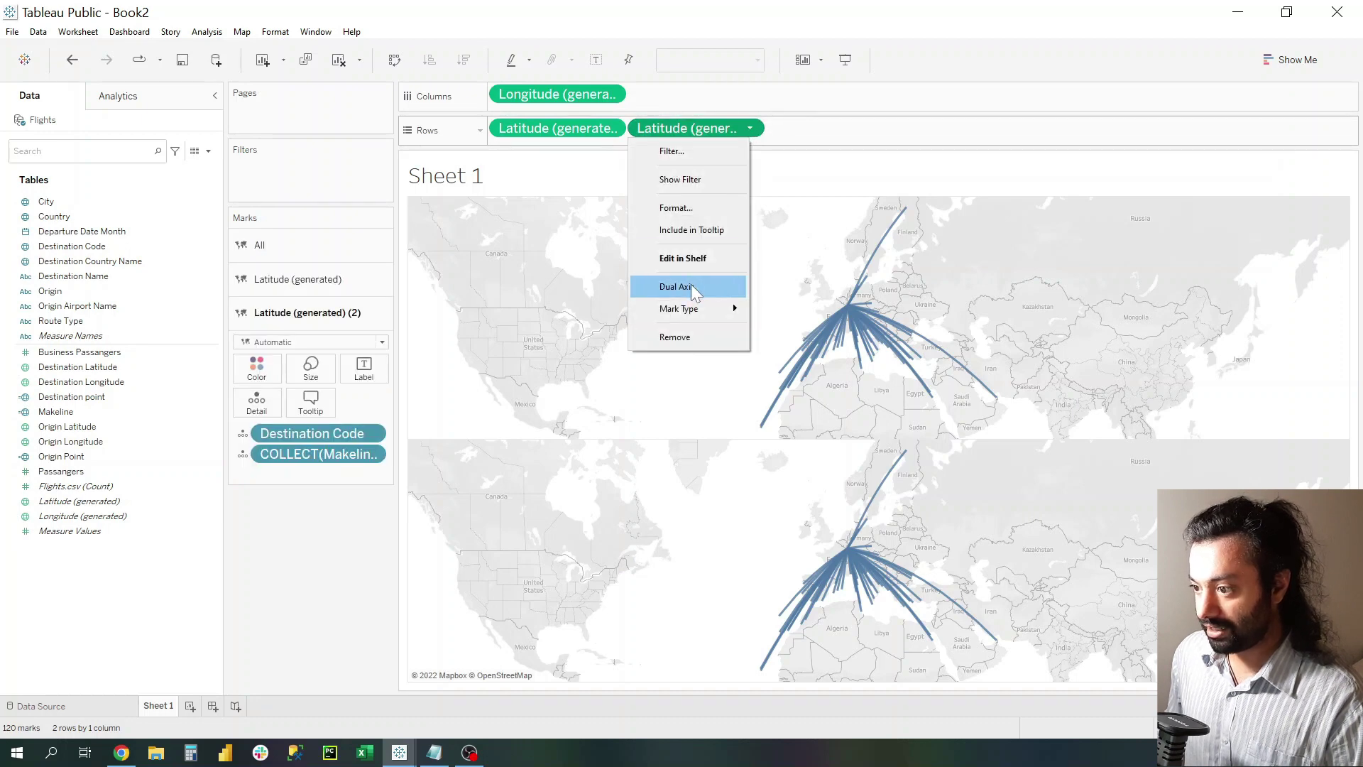
left_click(682, 286)
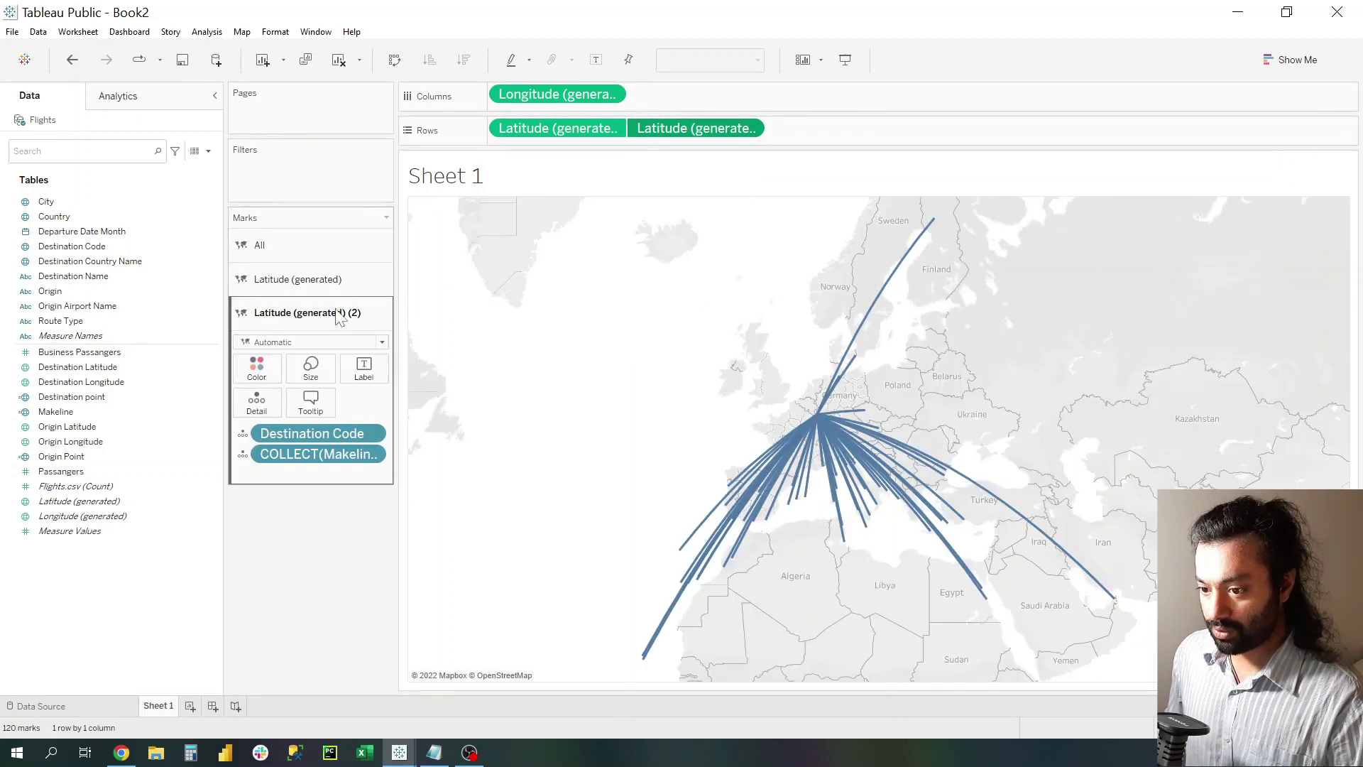
left_click(334, 279)
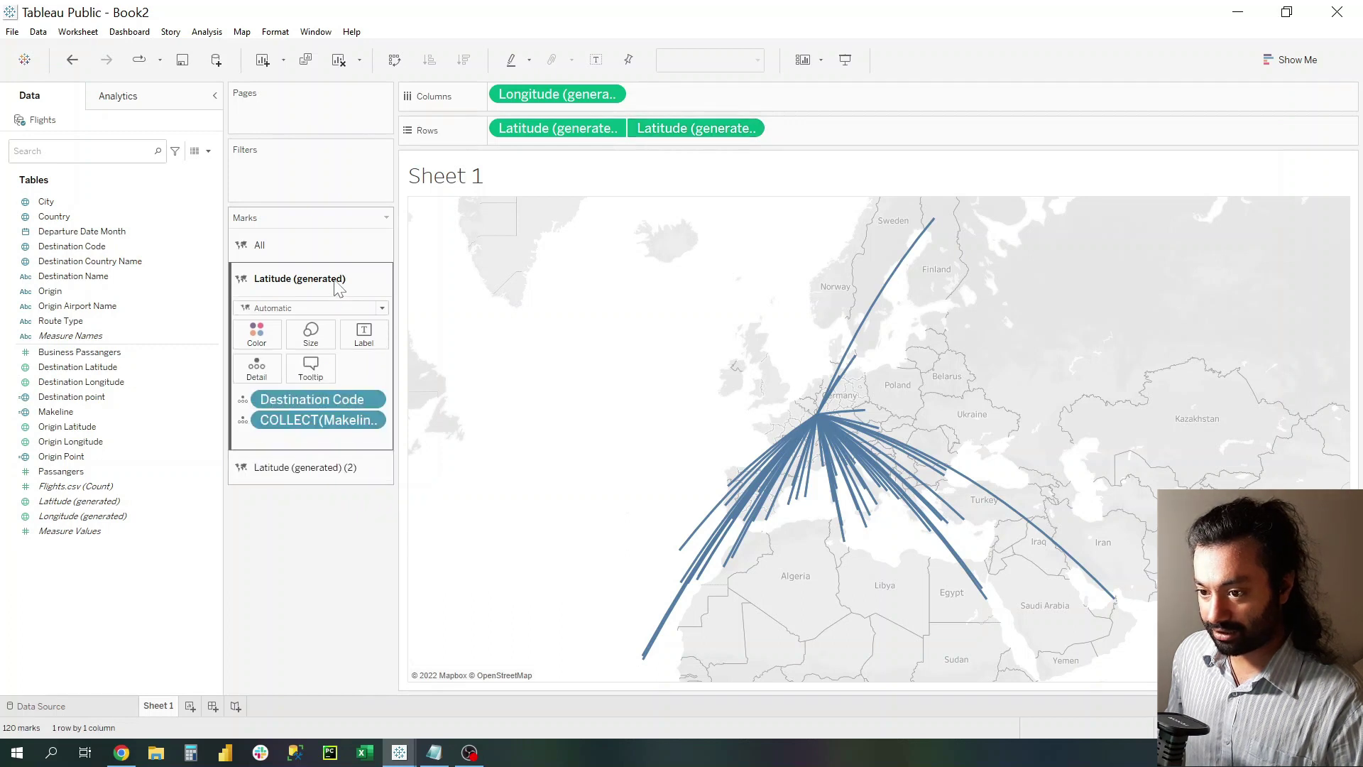
left_click(331, 467)
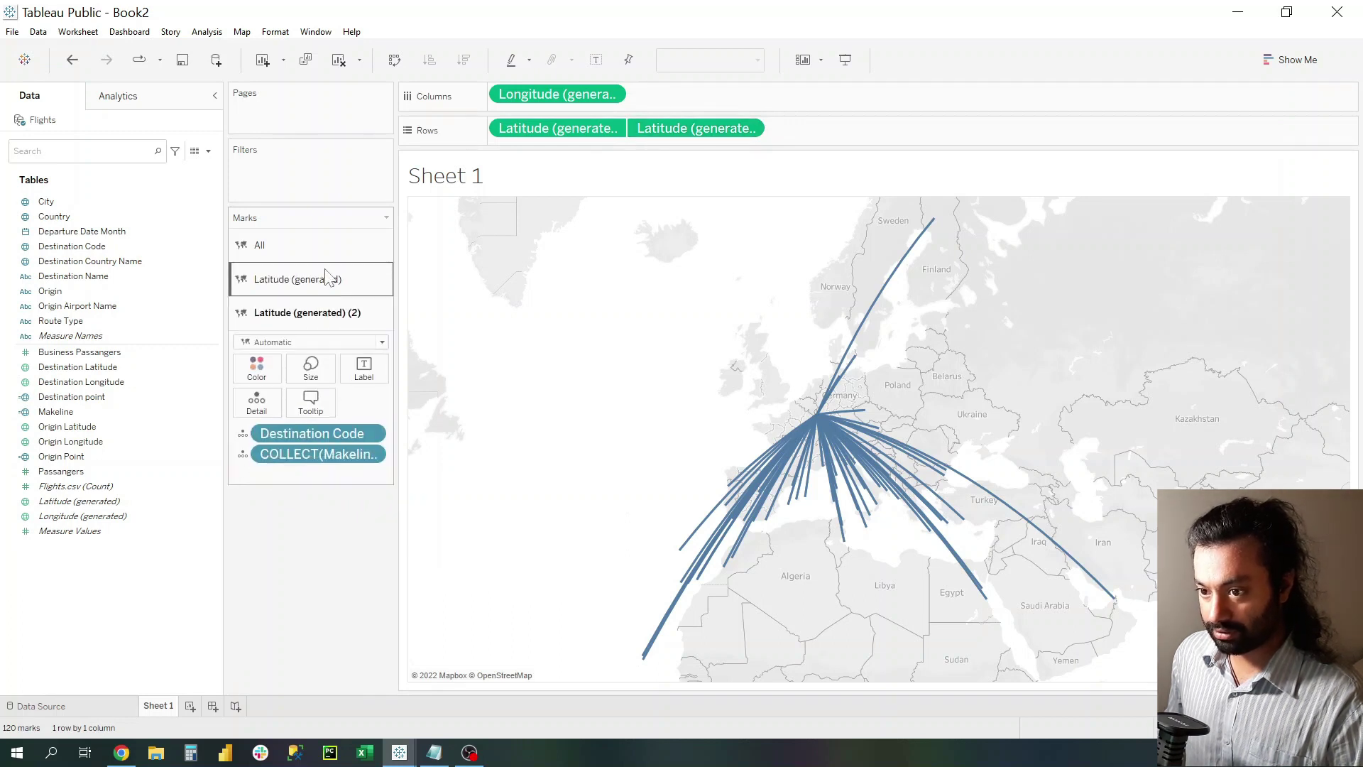
left_click(333, 279)
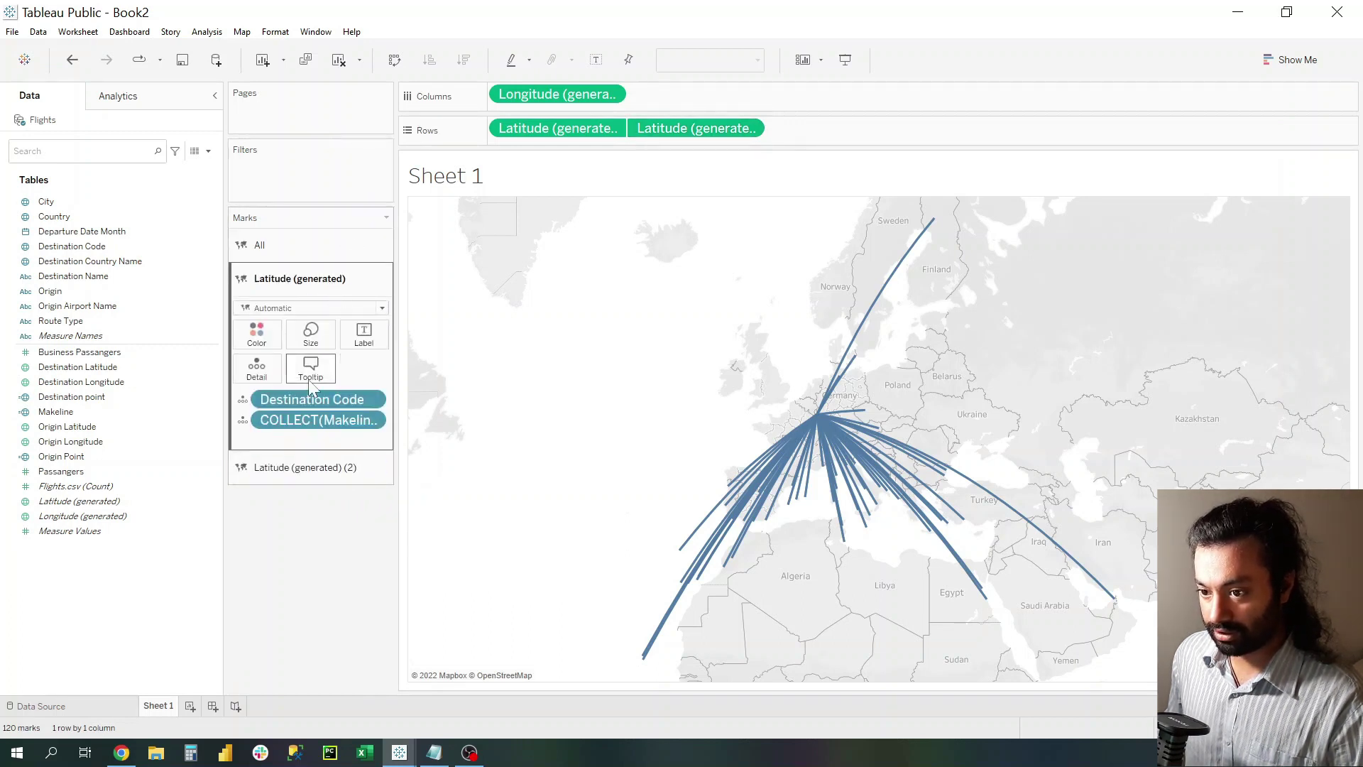
left_click(304, 467)
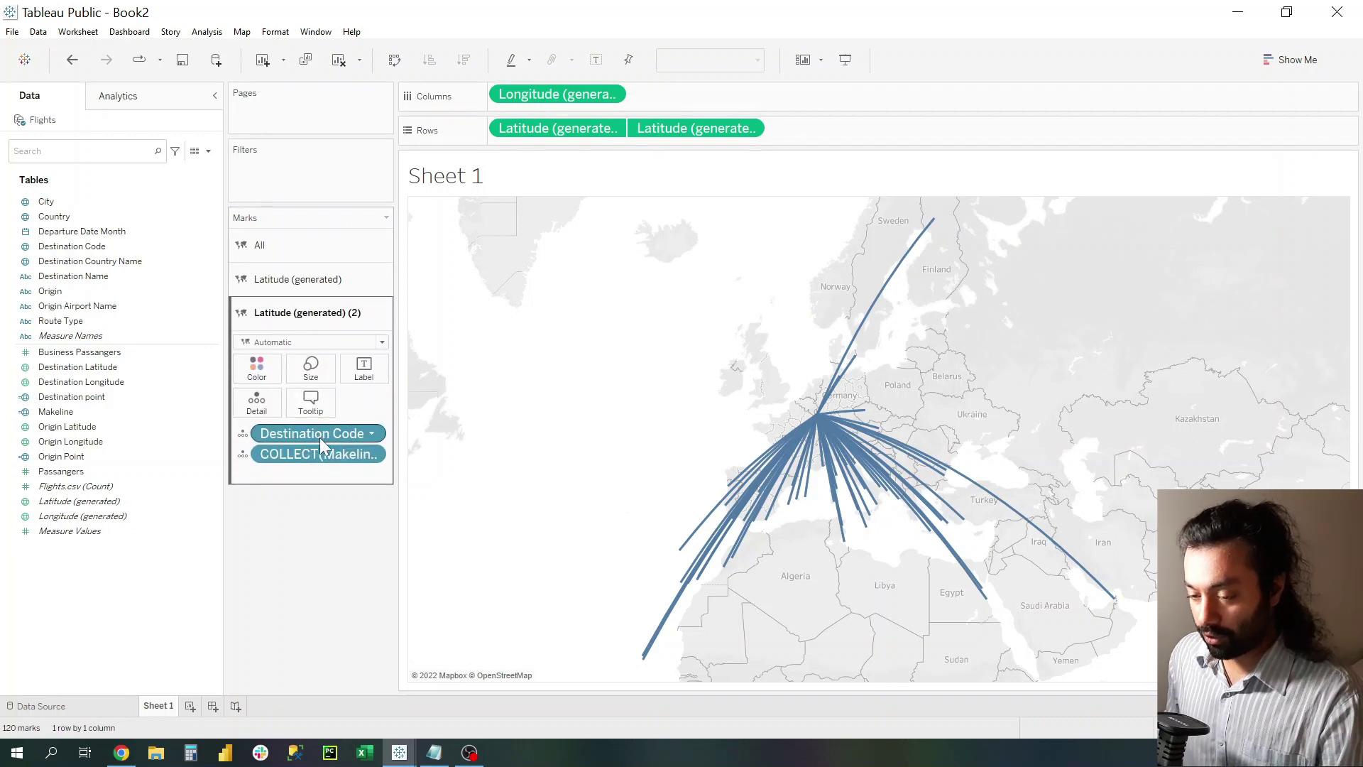
Remove Makeline from the second layer and label its dots with Destination Code.
left_click_drag(318, 456, 304, 556)
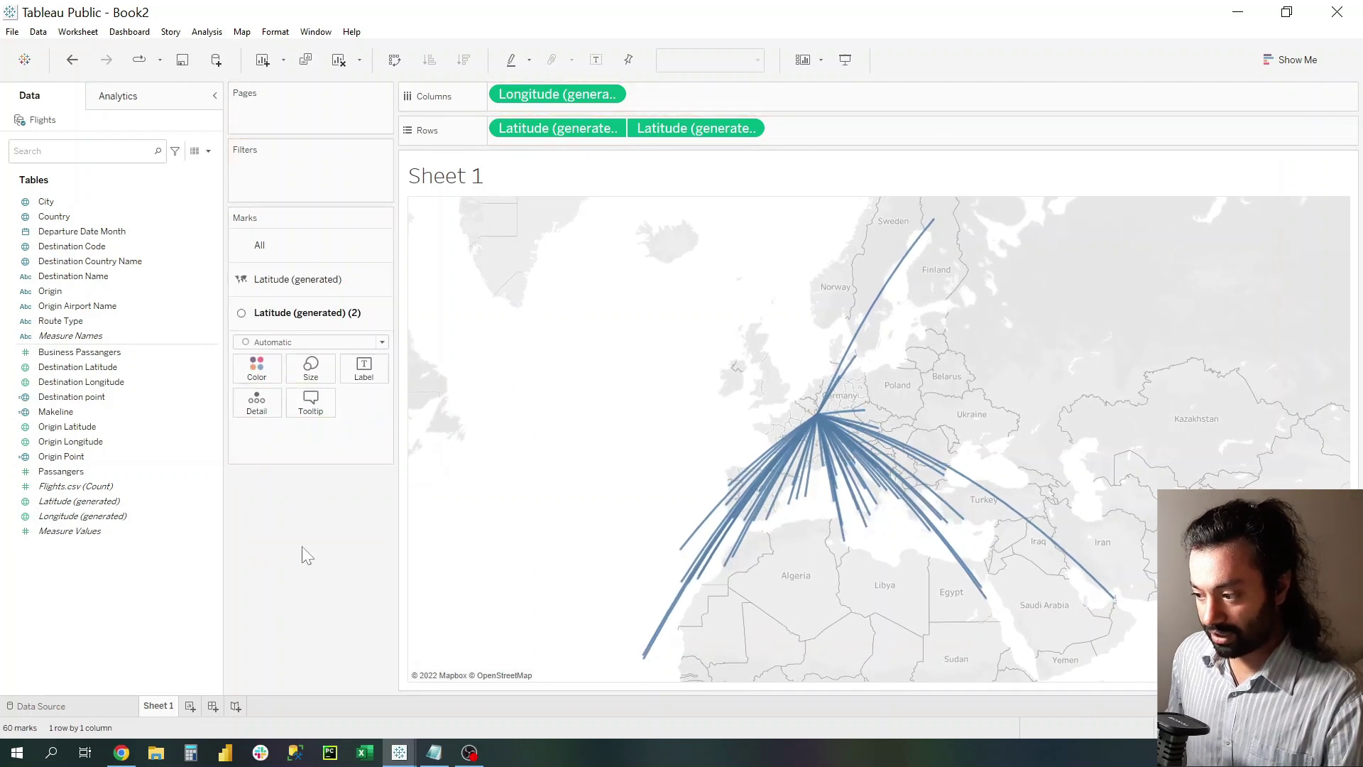
left_click(108, 248)
left_click_drag(110, 248, 365, 374)
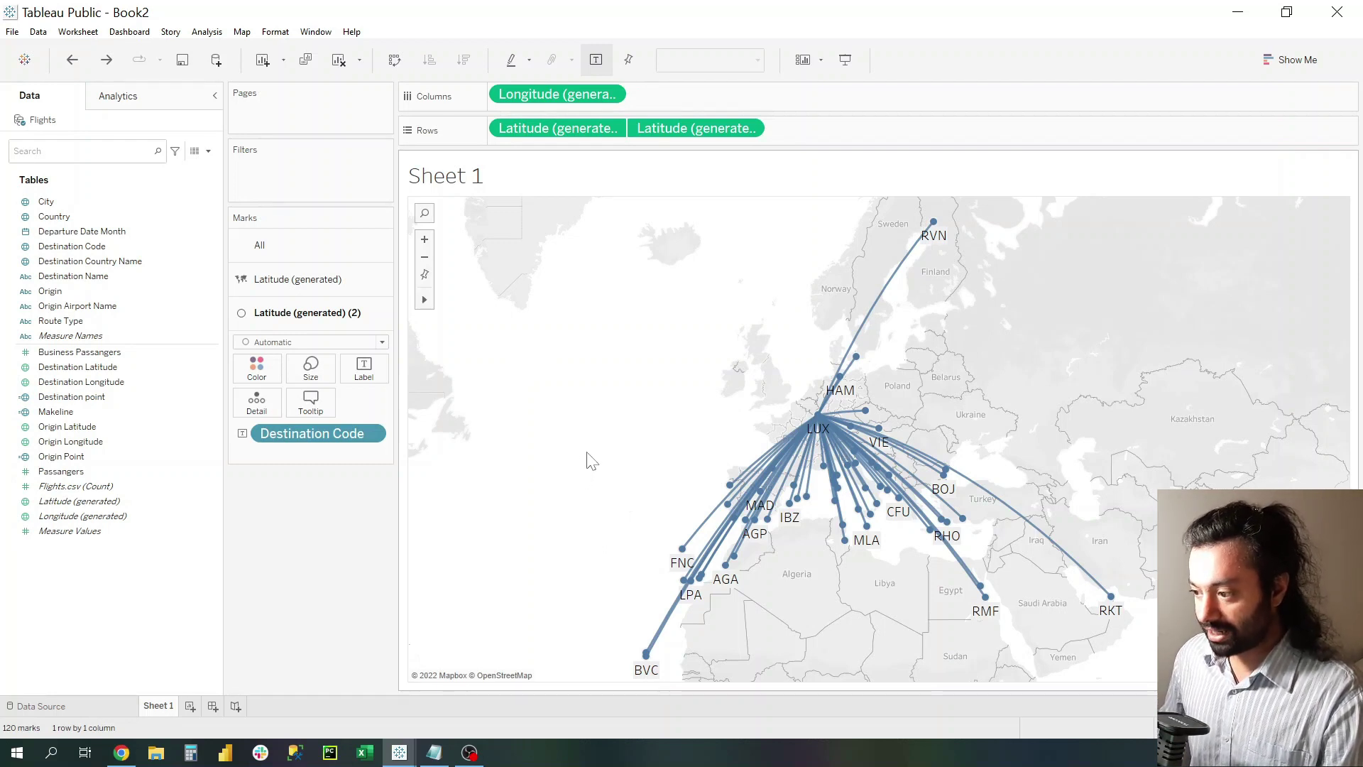
Change the background map style from Light to Dark.
left_click(240, 34)
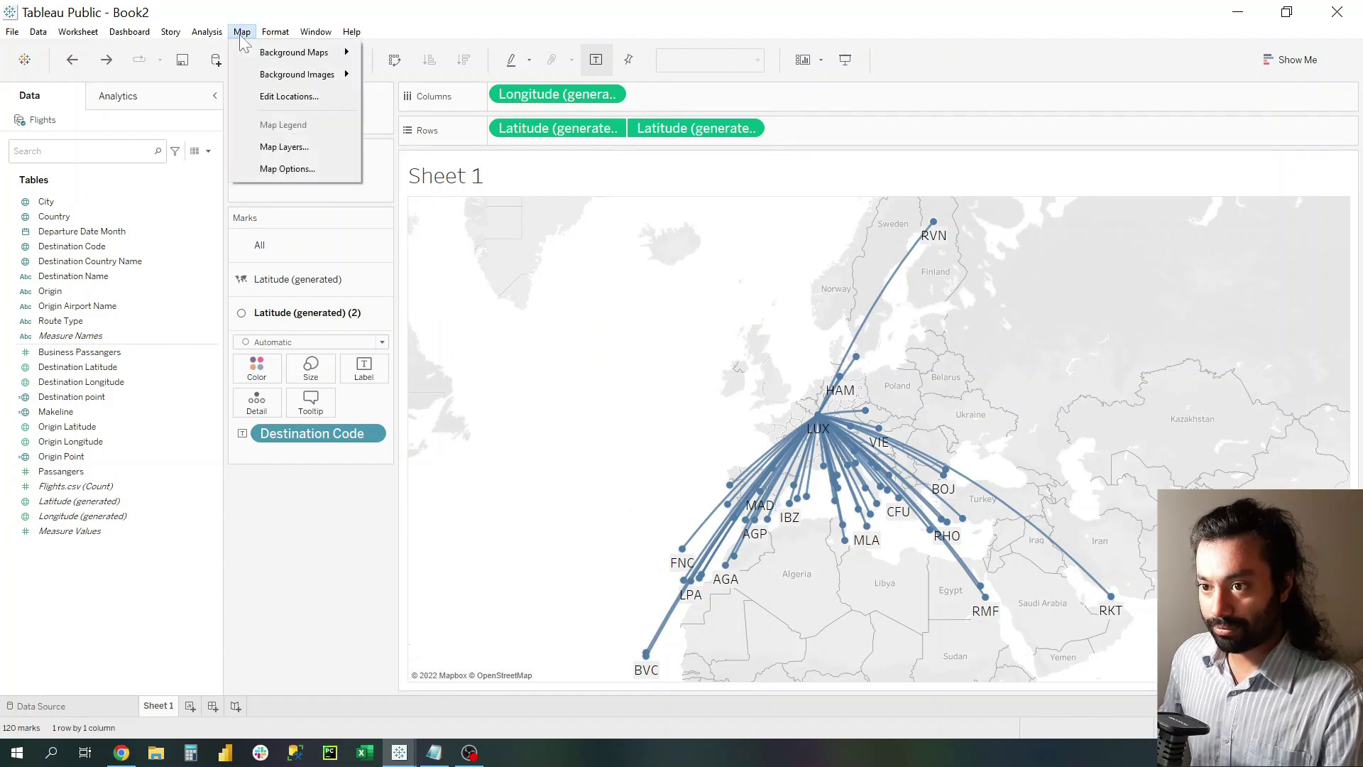
mouse_move(255, 53)
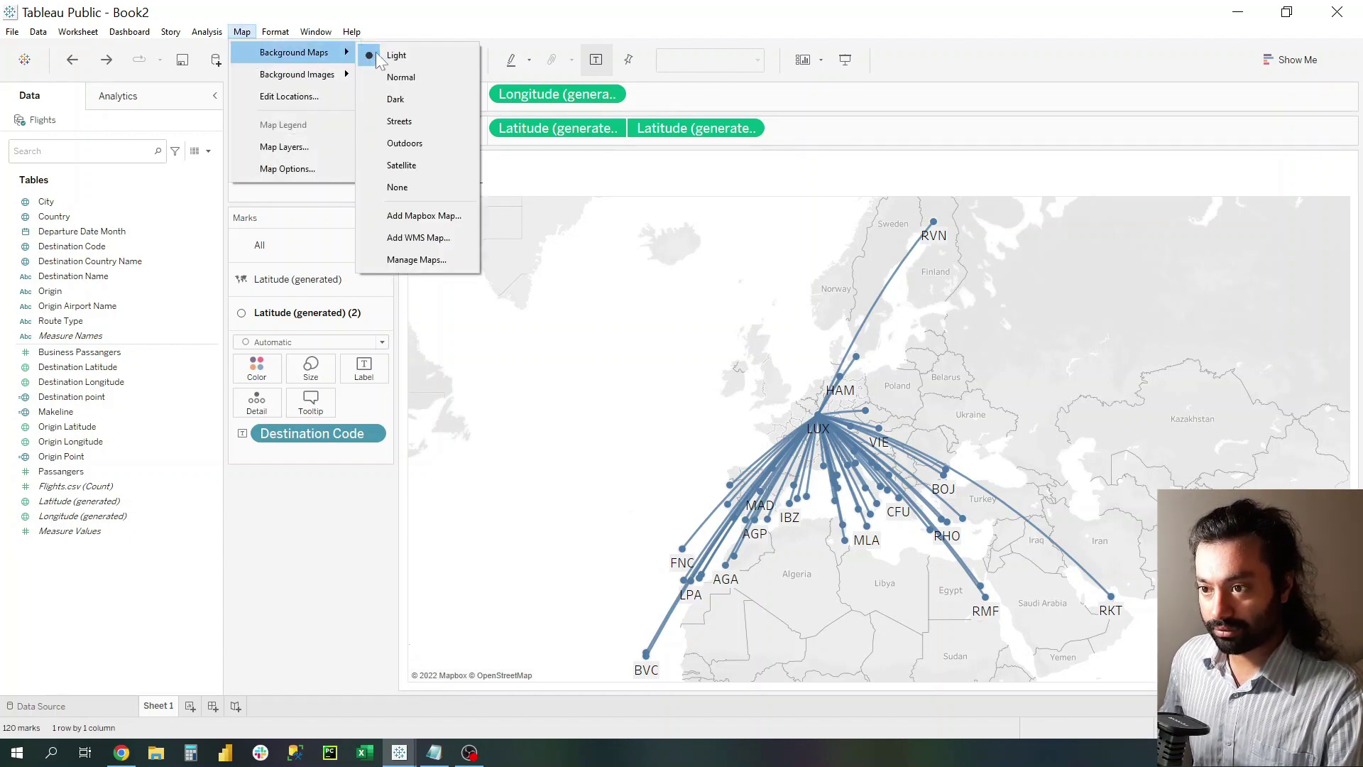
left_click(417, 99)
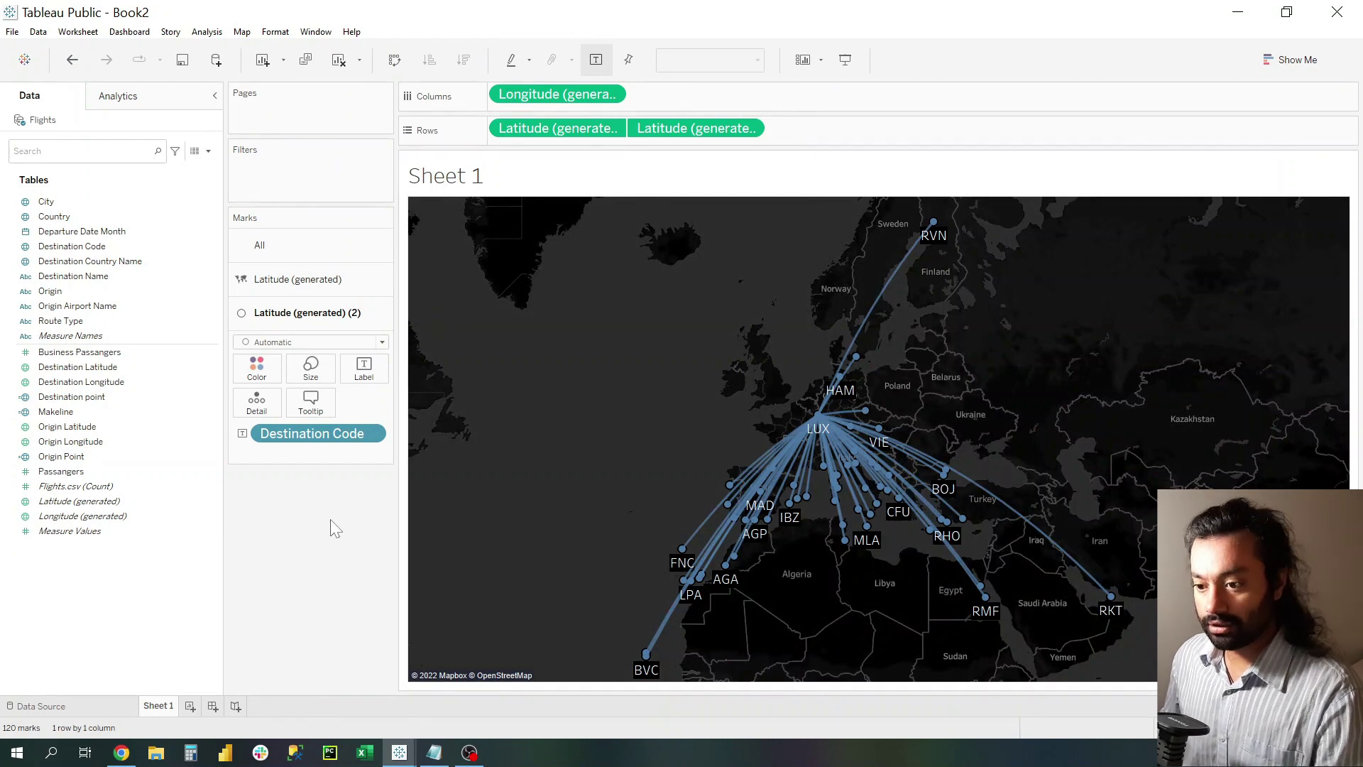
left_click(104, 486)
Colour the destination dots by SUM(Passangers) and apply the Green-Gold palette.
left_click_drag(71, 471, 256, 380)
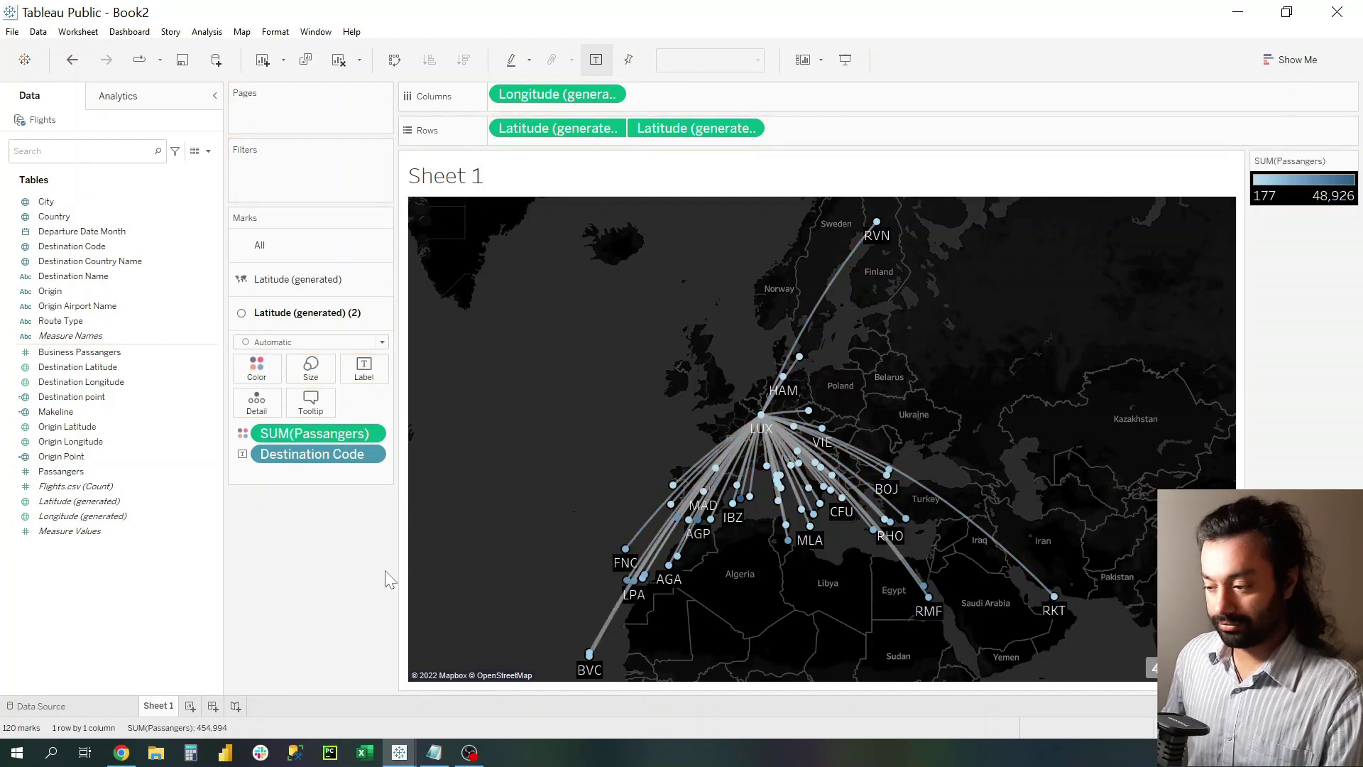
left_click(373, 434)
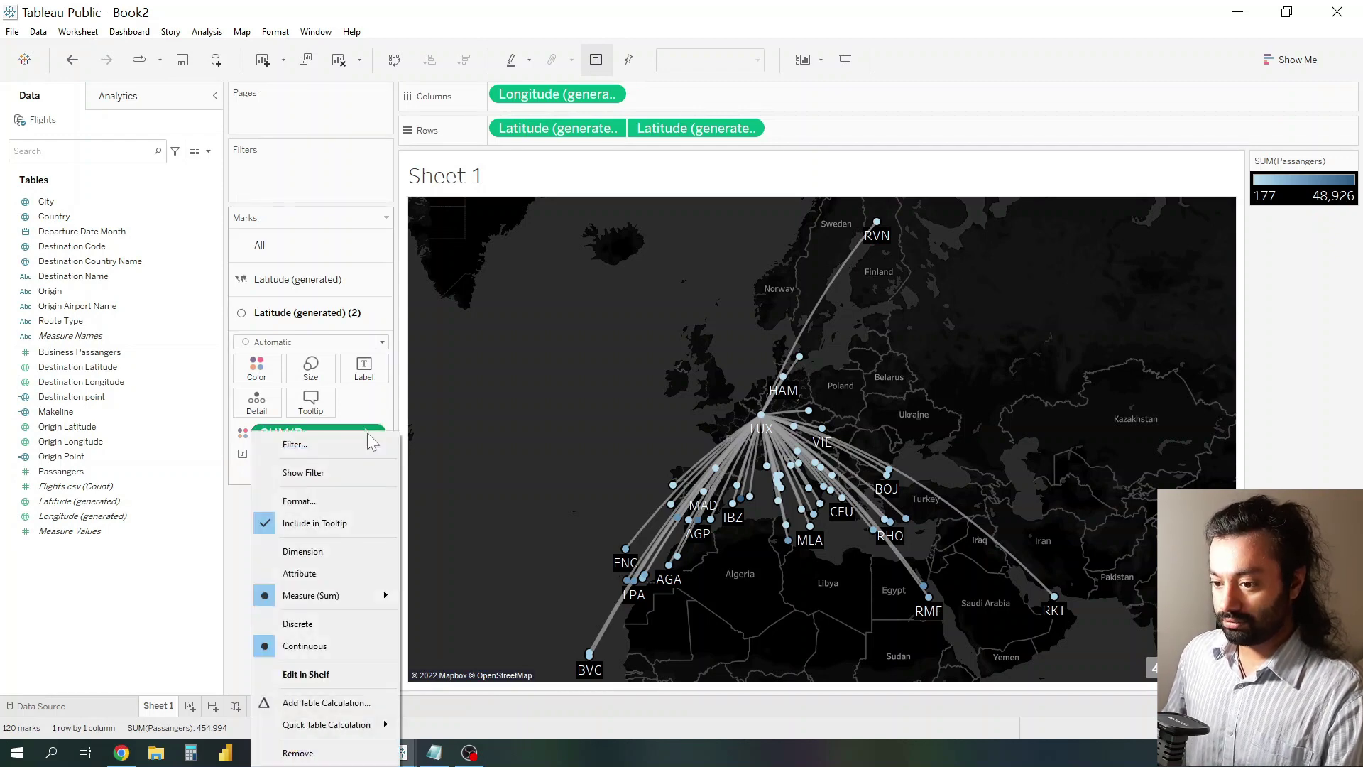
left_click(375, 436)
left_click(257, 369)
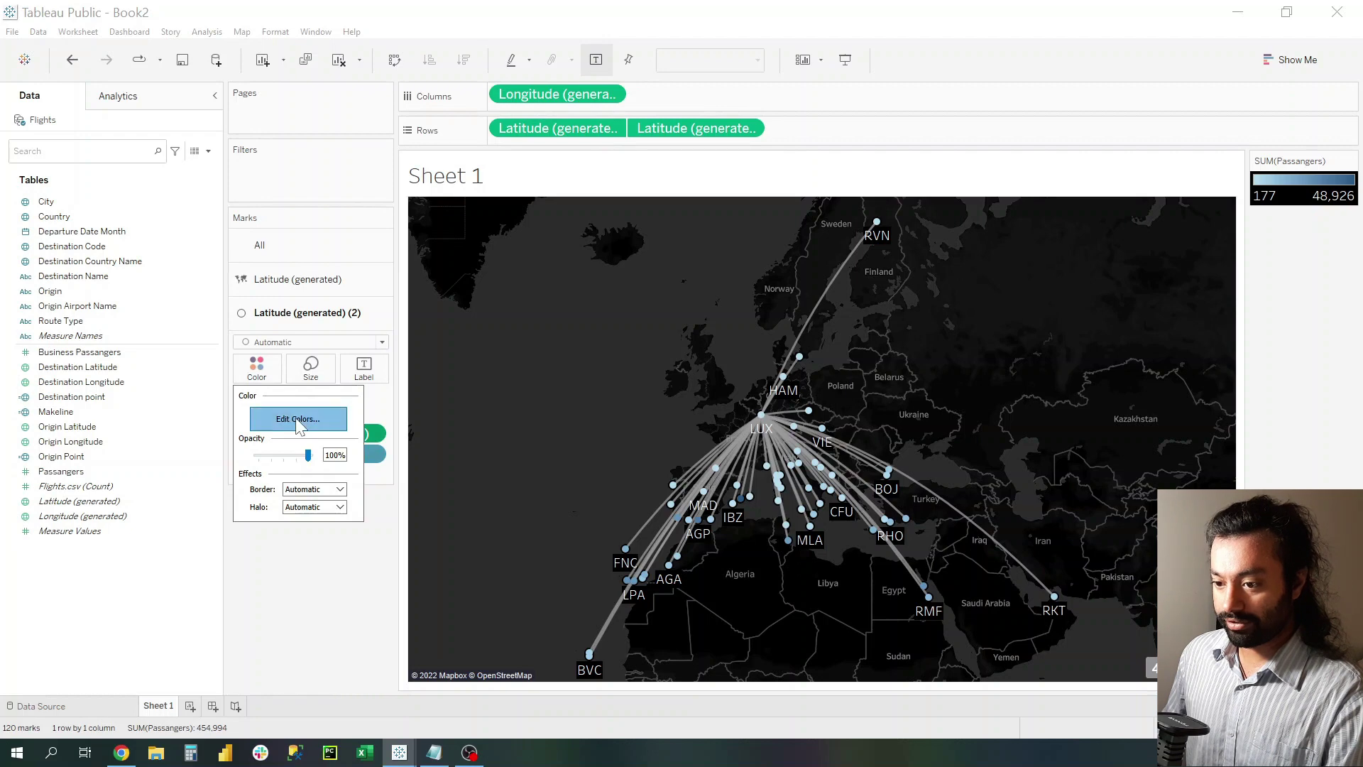
left_click(298, 419)
left_click(735, 301)
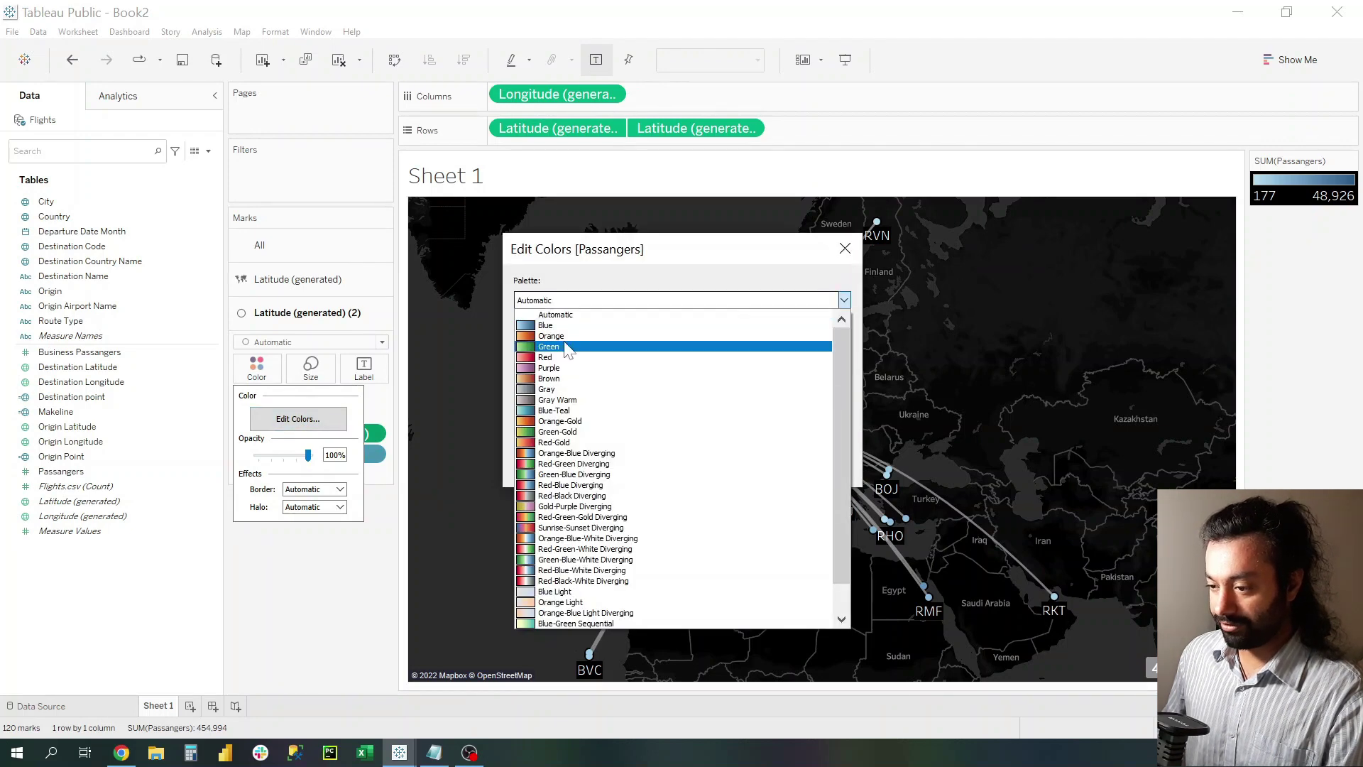
left_click(582, 432)
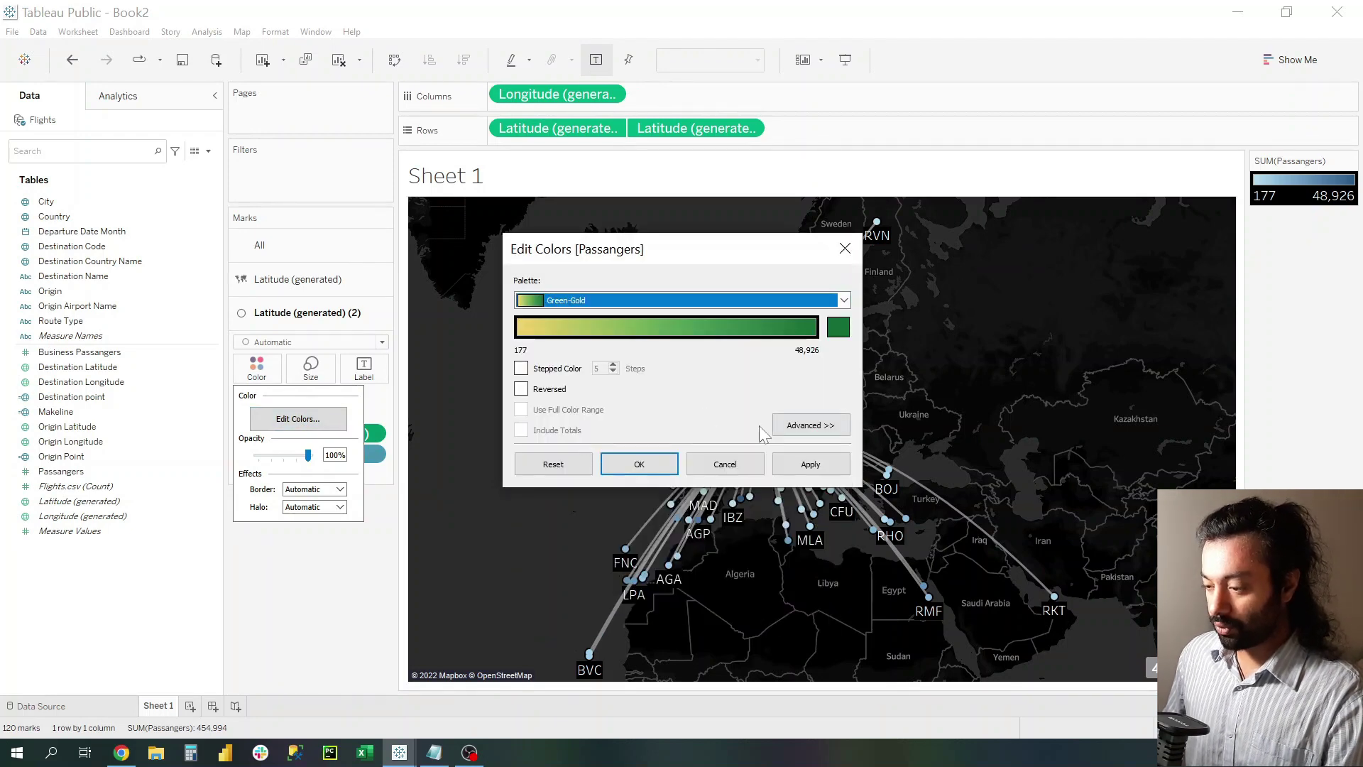
left_click(782, 465)
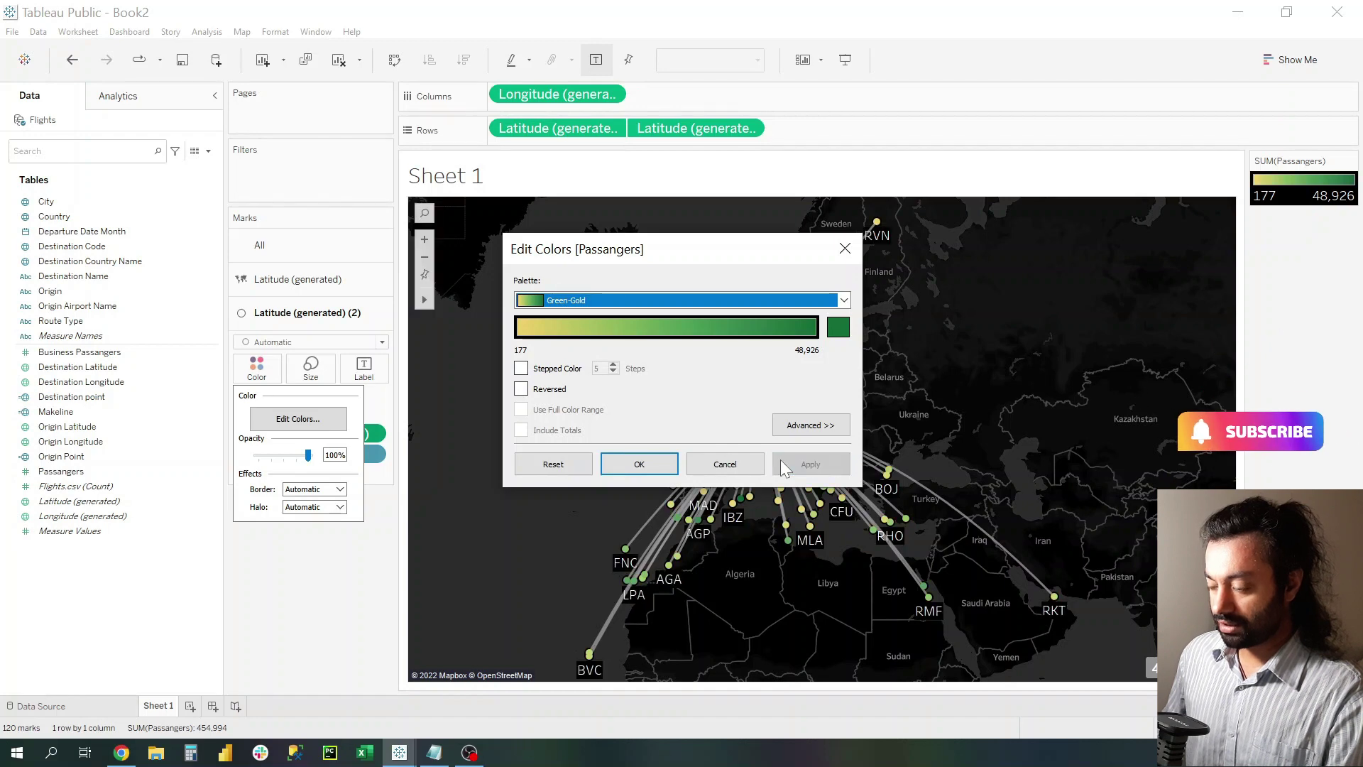
left_click(636, 465)
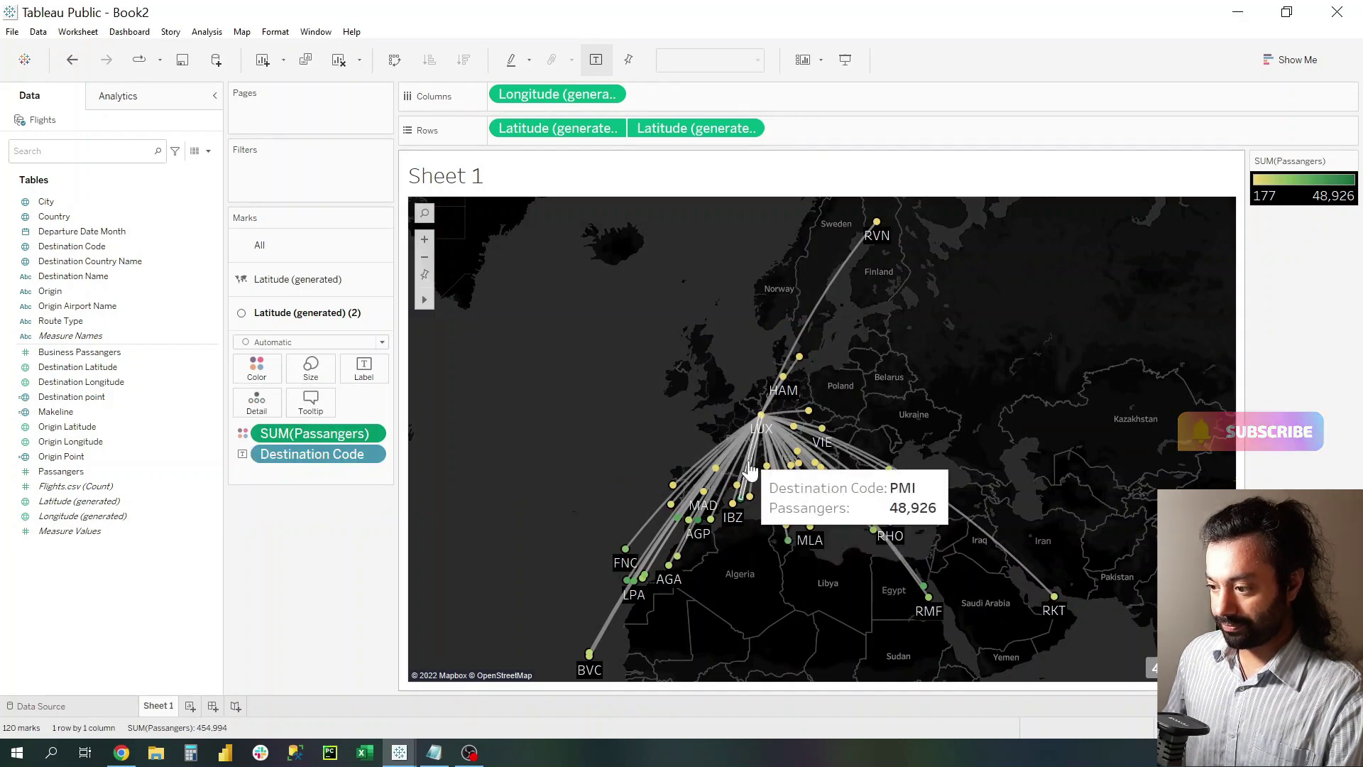
left_click(277, 279)
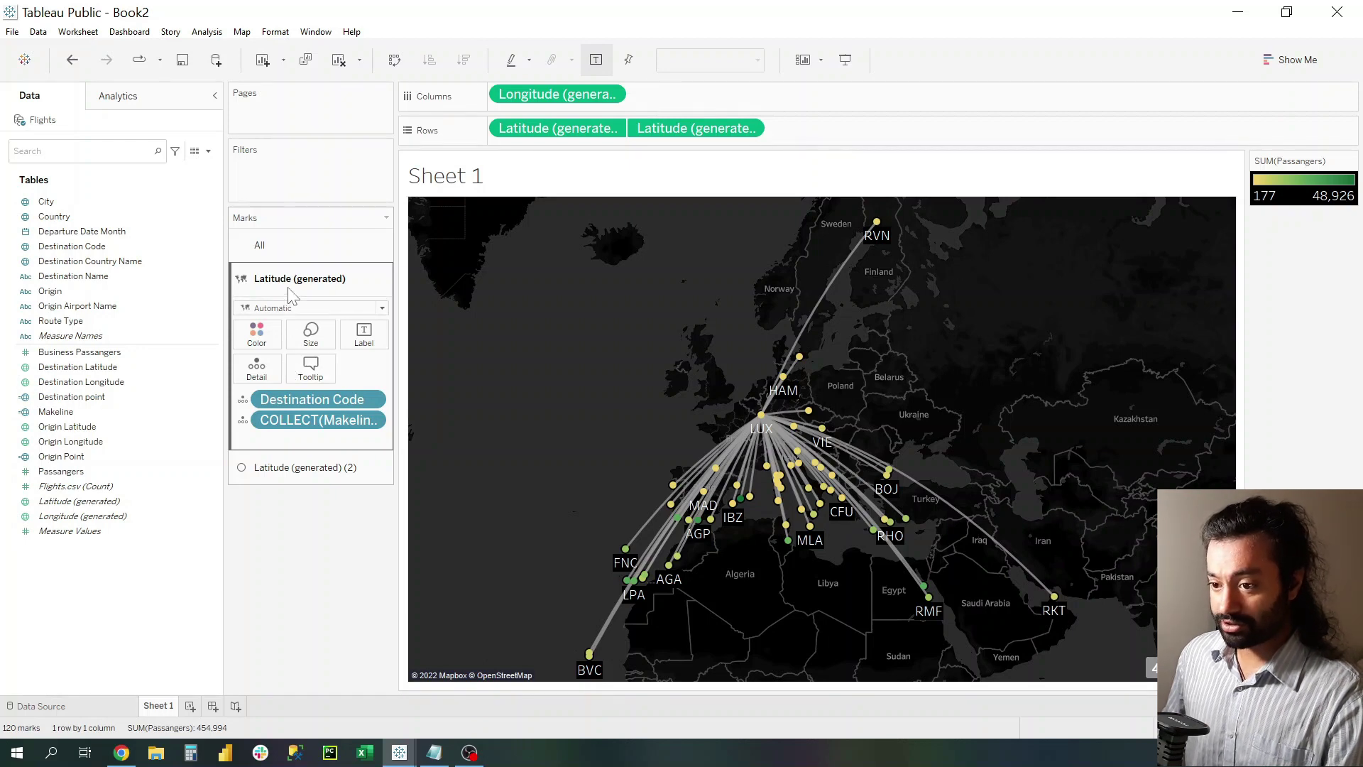
Colour the flight-line layer by SUM(Passangers).
left_click_drag(61, 471, 256, 333)
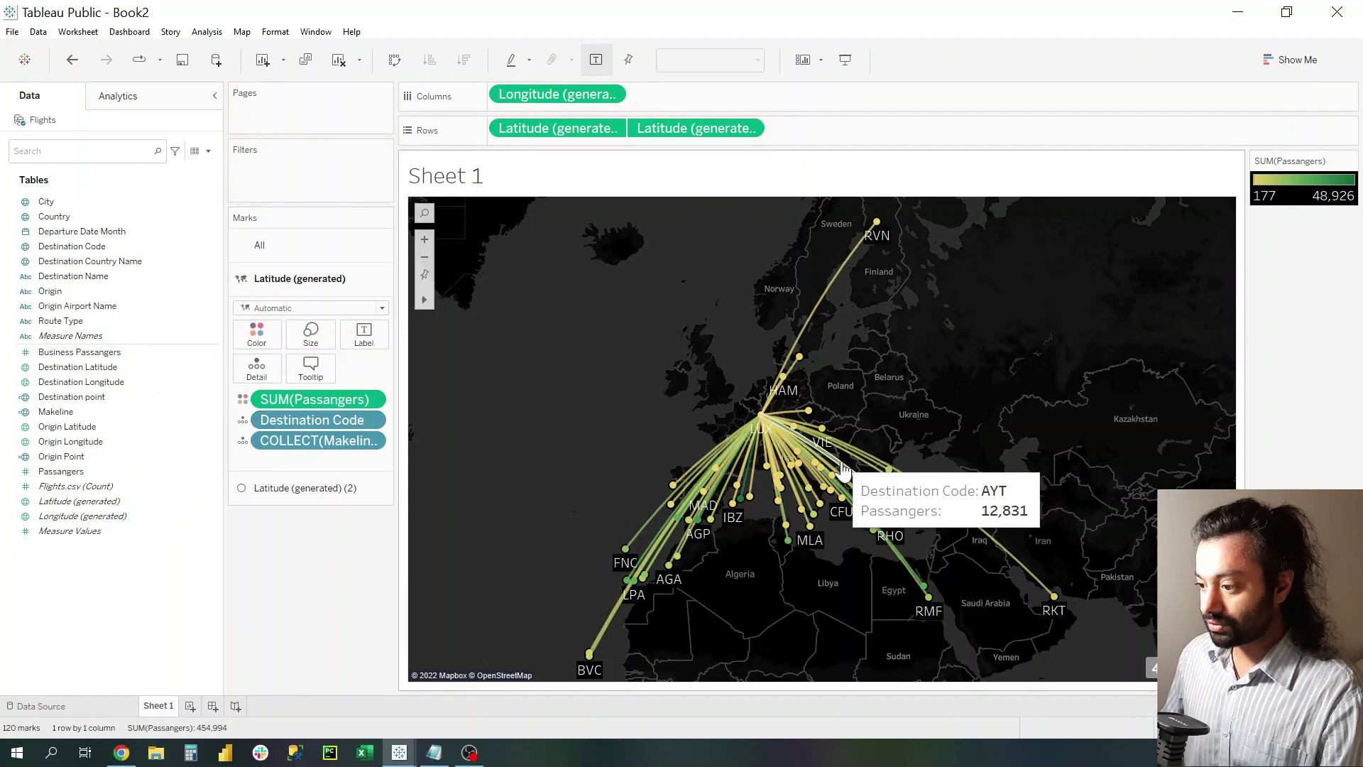
left_click(822, 561)
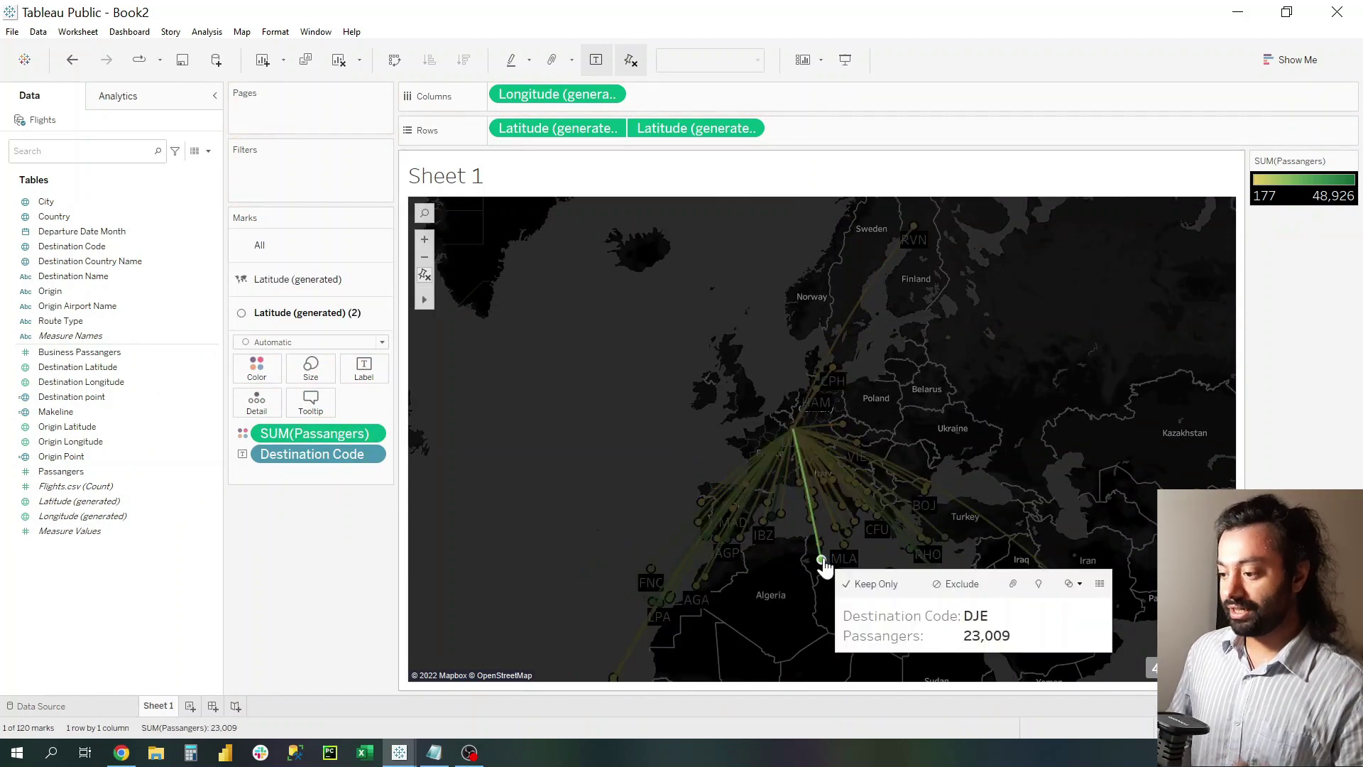
left_click(814, 595)
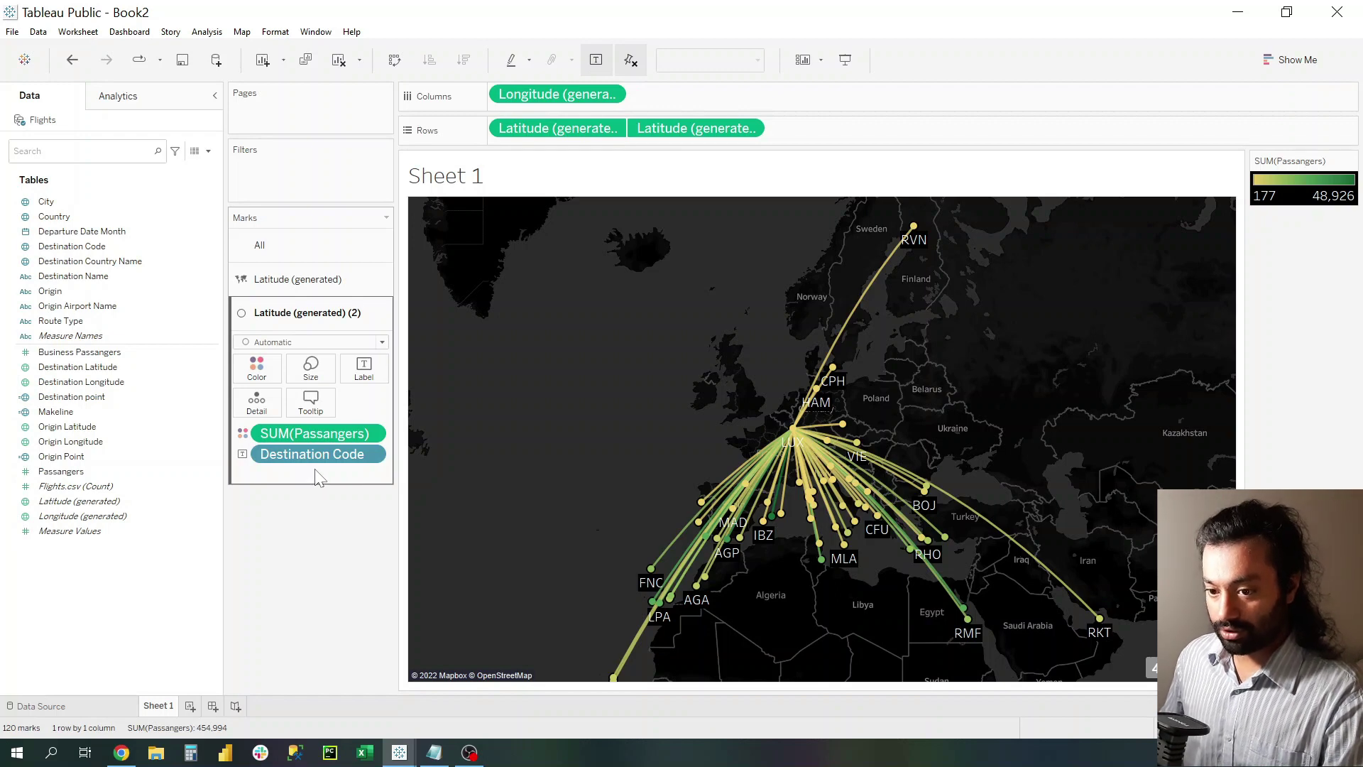
Add Route Type to the destination tooltips and label dots with SUM(Passangers).
left_click_drag(102, 319, 309, 403)
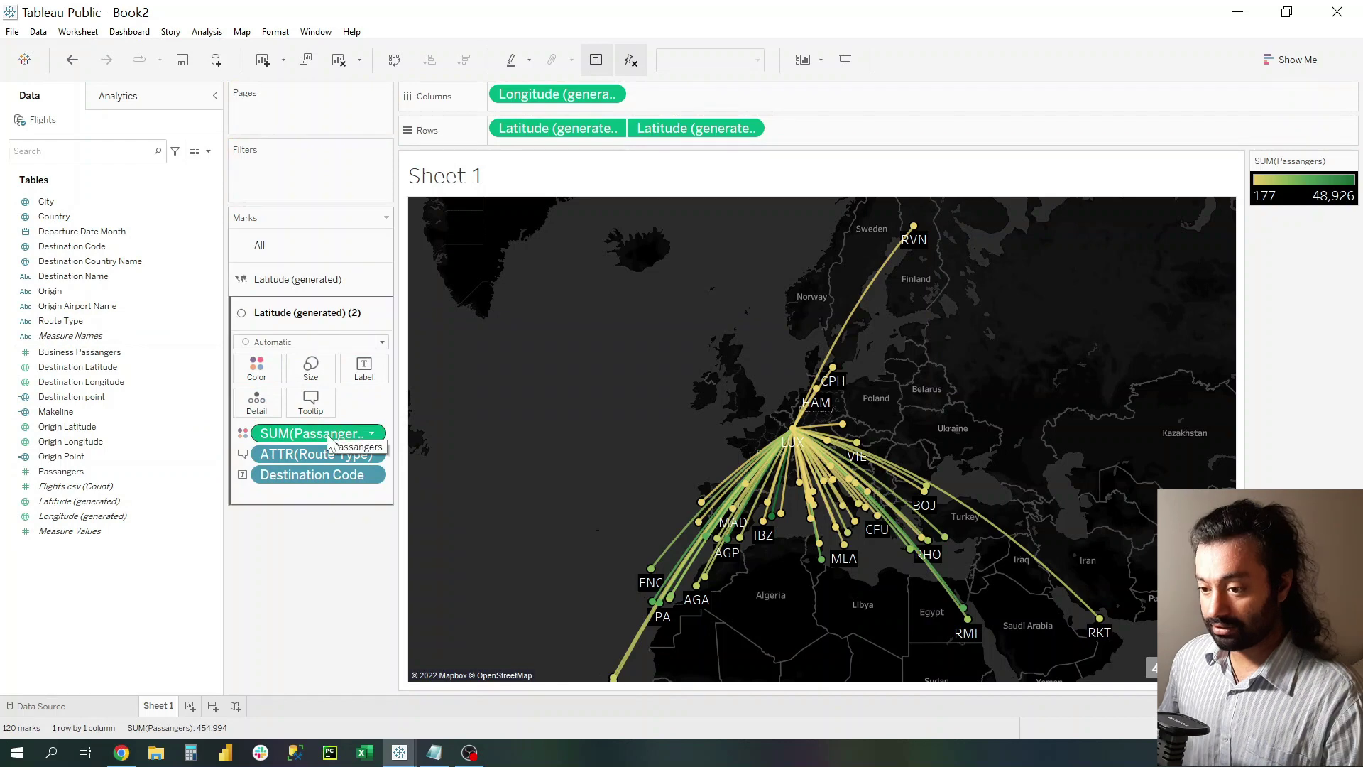
left_click_drag(326, 433, 363, 390)
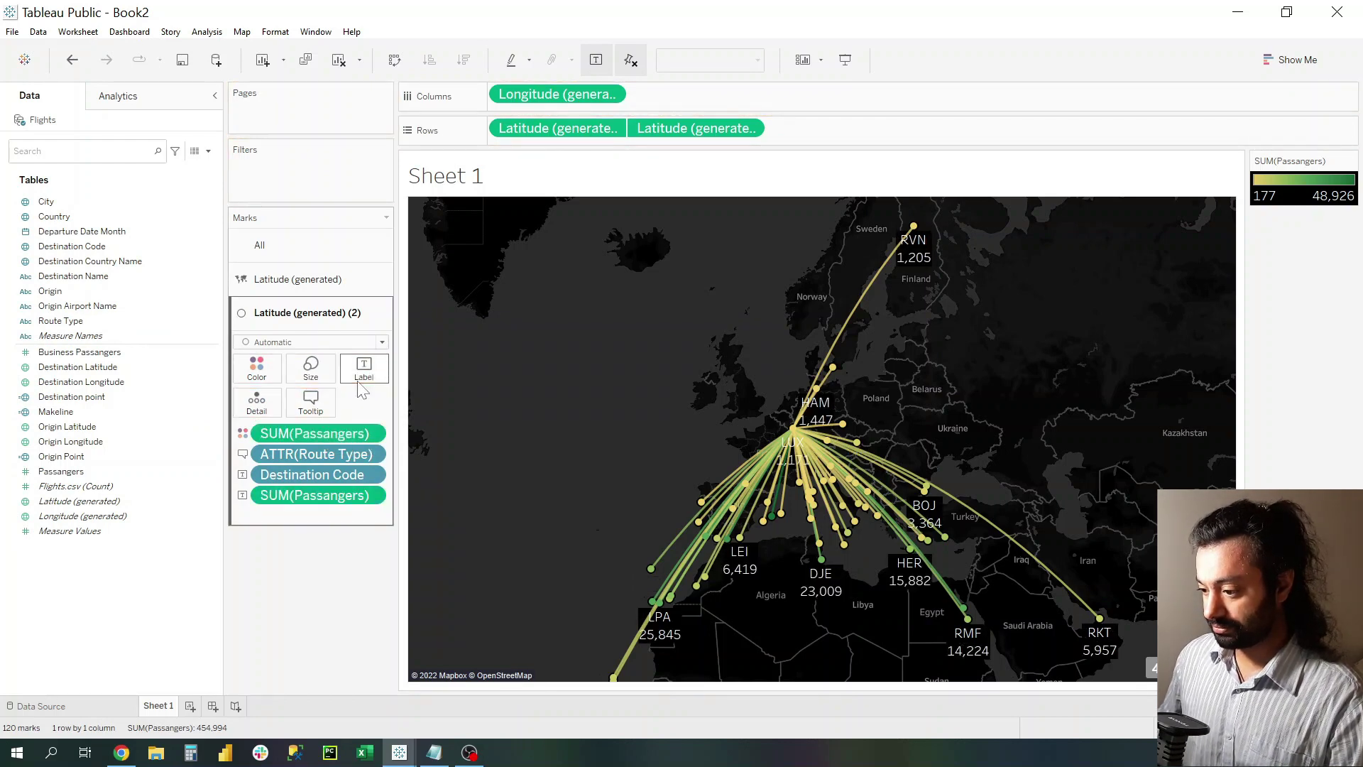
left_click(362, 370)
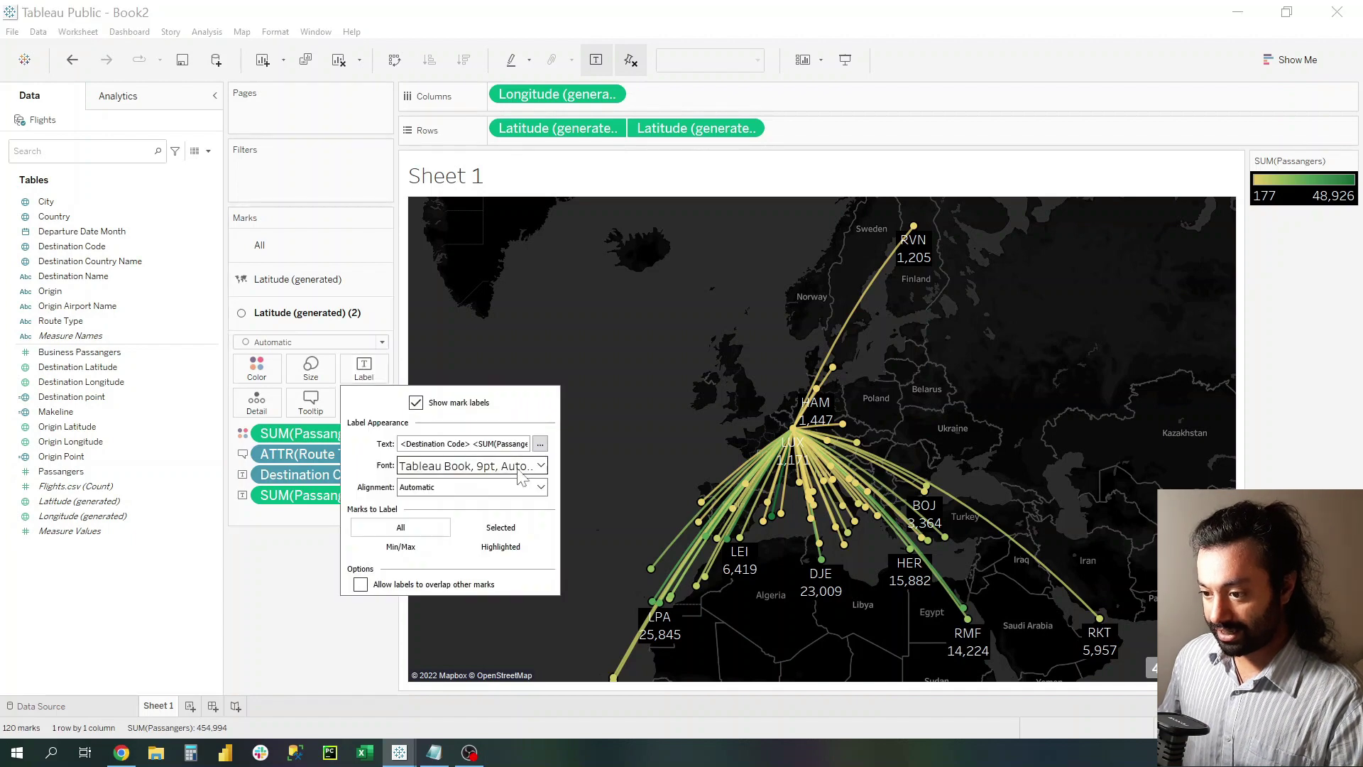
Set the destination label font size to 6 pt.
left_click(540, 468)
left_click(426, 223)
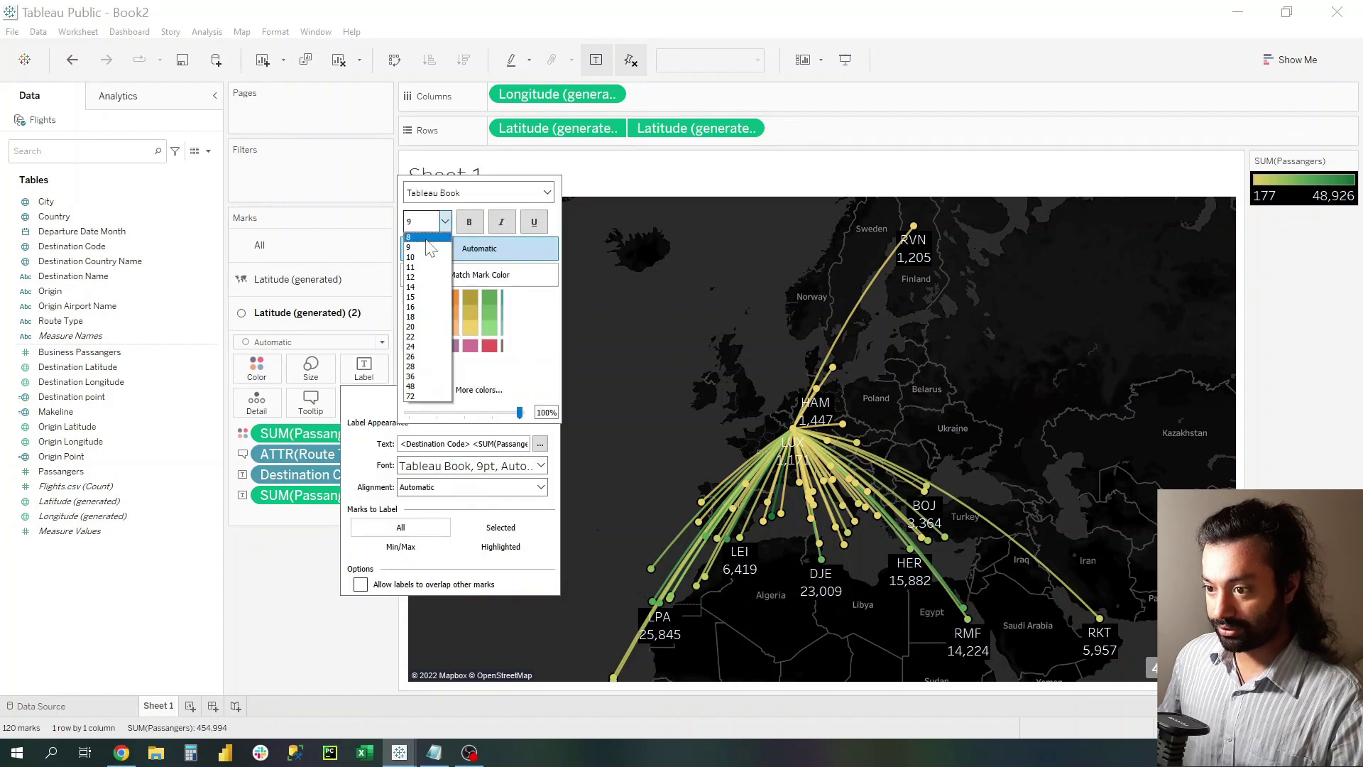
left_click(426, 223)
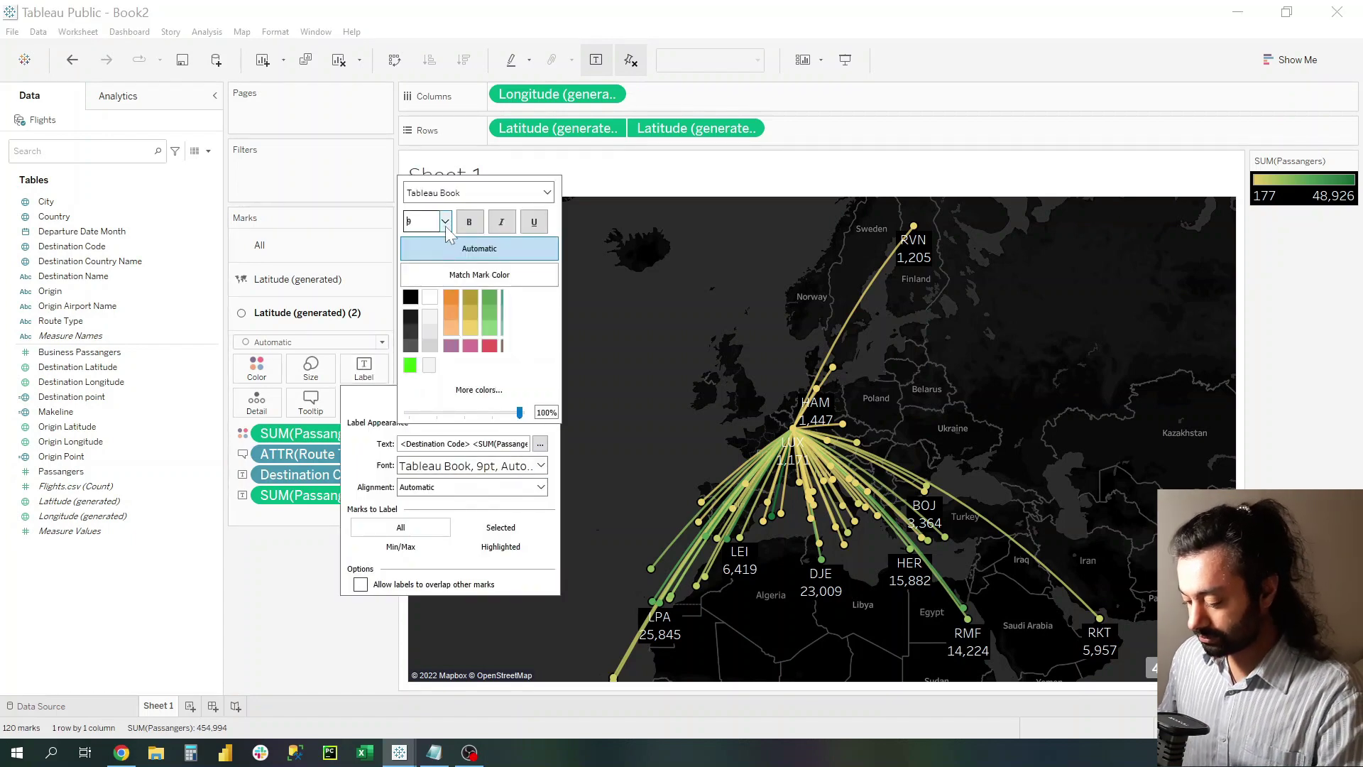
key("BackSpace")
type("6")
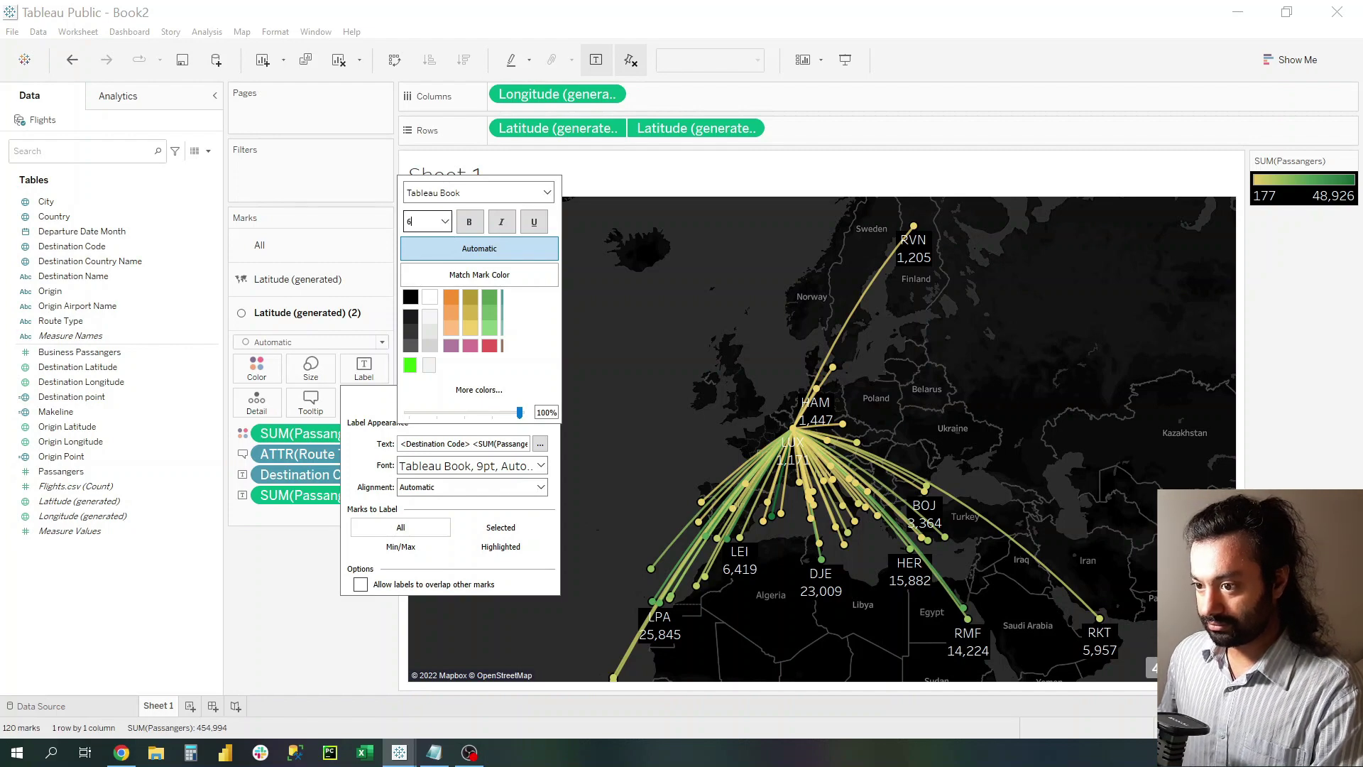
key("Return")
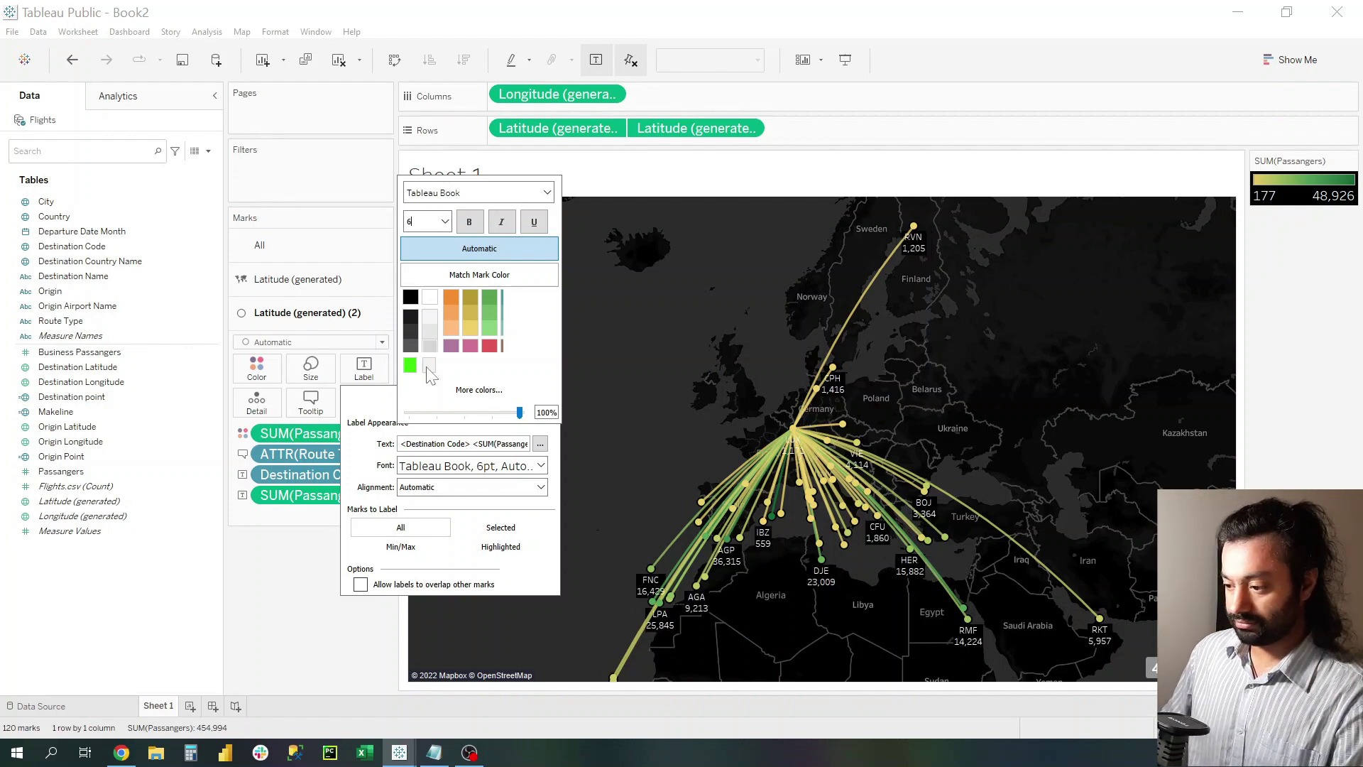
left_click(291, 607)
Create a new empty dashboard, Dashboard 1.
scroll(812, 493, "up", 3)
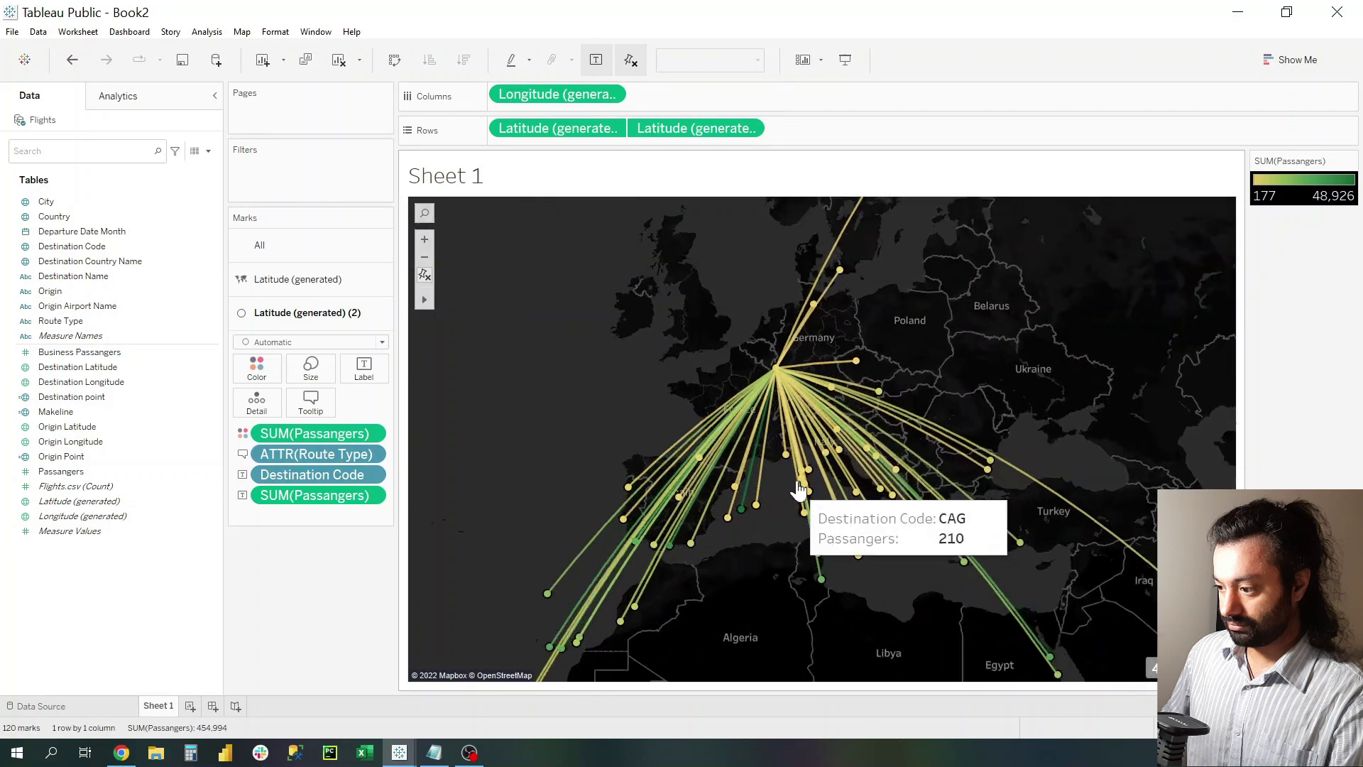
scroll(830, 500, "down", 4)
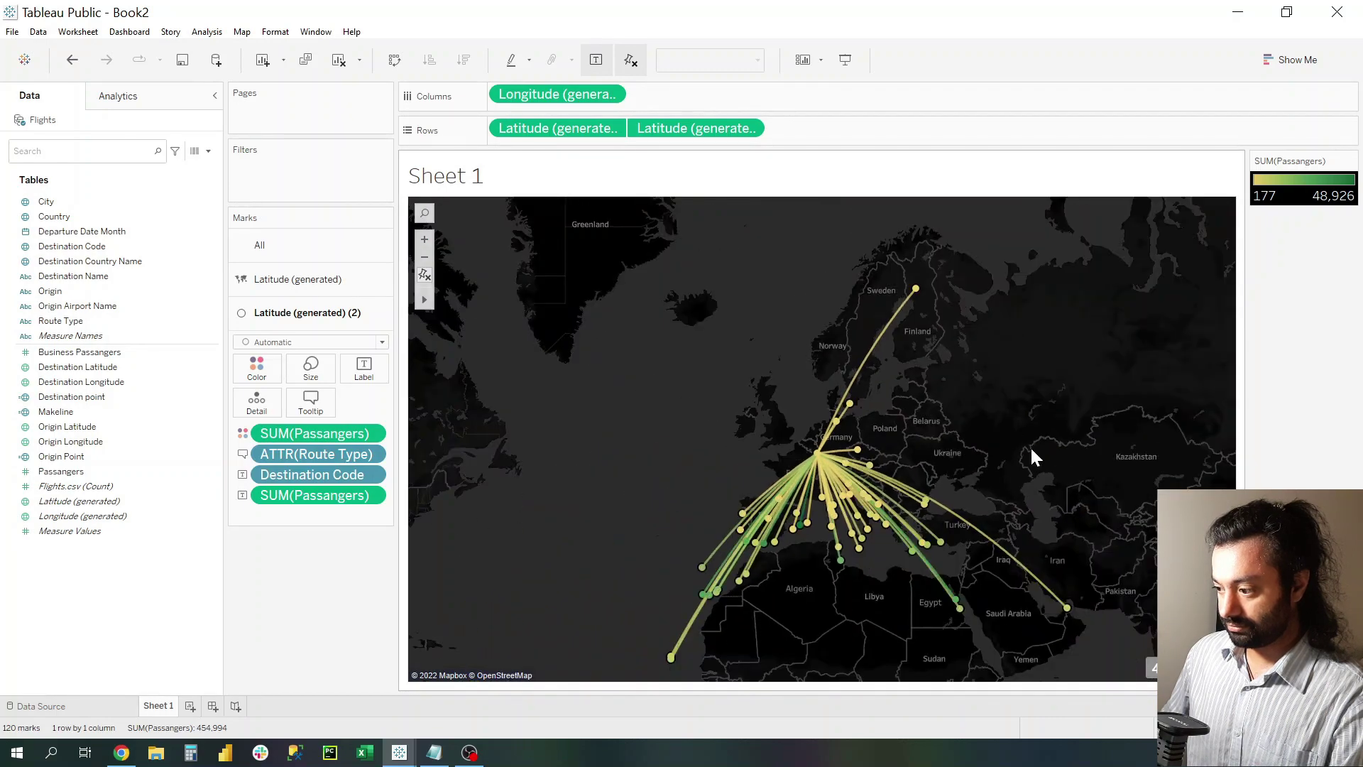
scroll(837, 503, "up", 2)
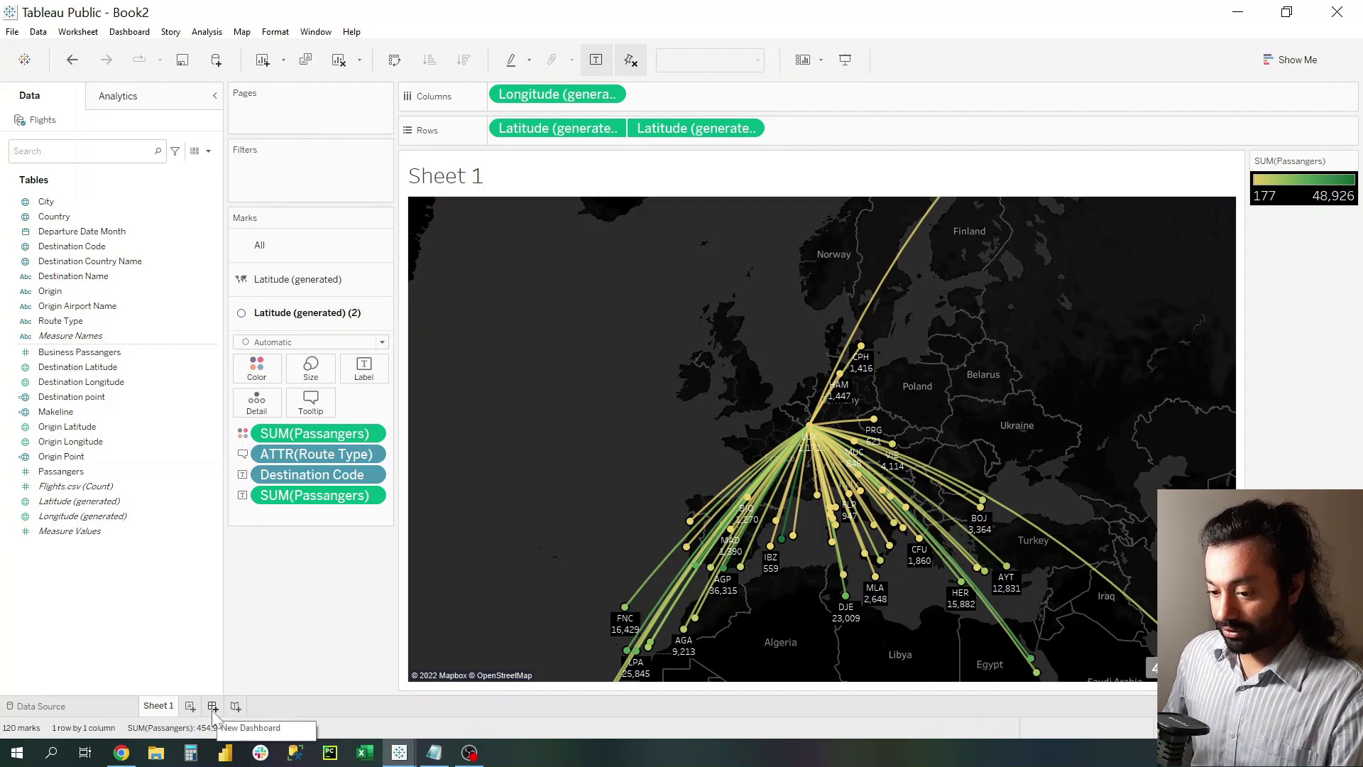
left_click(212, 707)
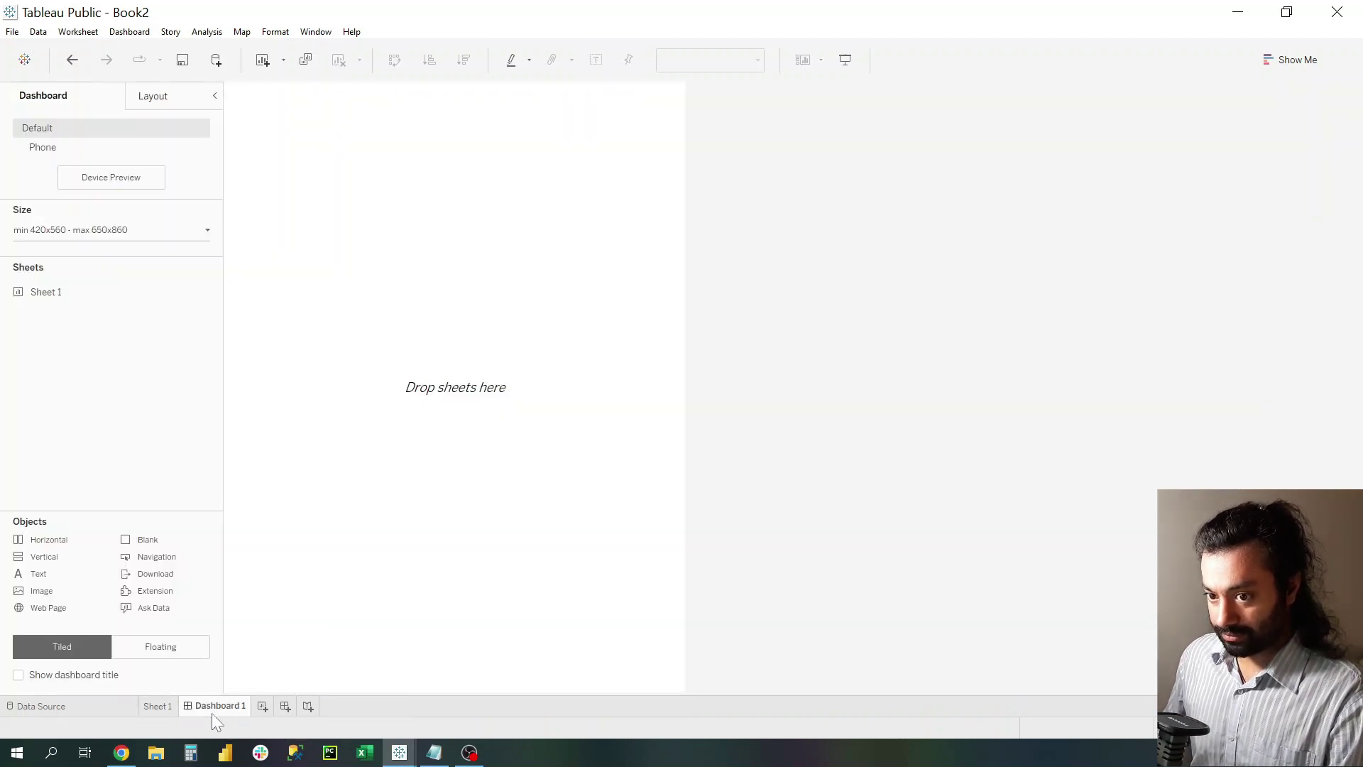
Place Sheet 1's flight map on the dashboard and set its size to Automatic.
mouse_move(59, 294)
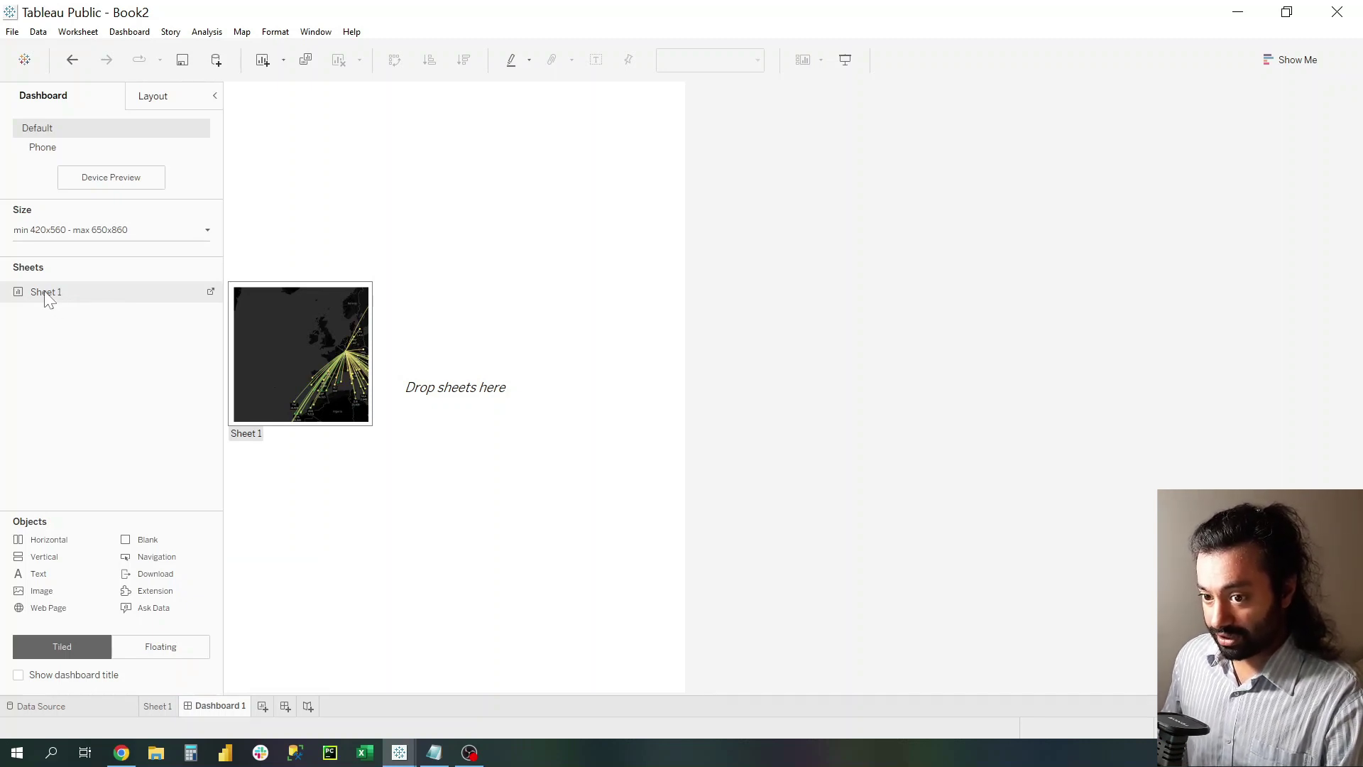
left_click_drag(45, 293, 479, 273)
mouse_move(490, 455)
mouse_move(400, 508)
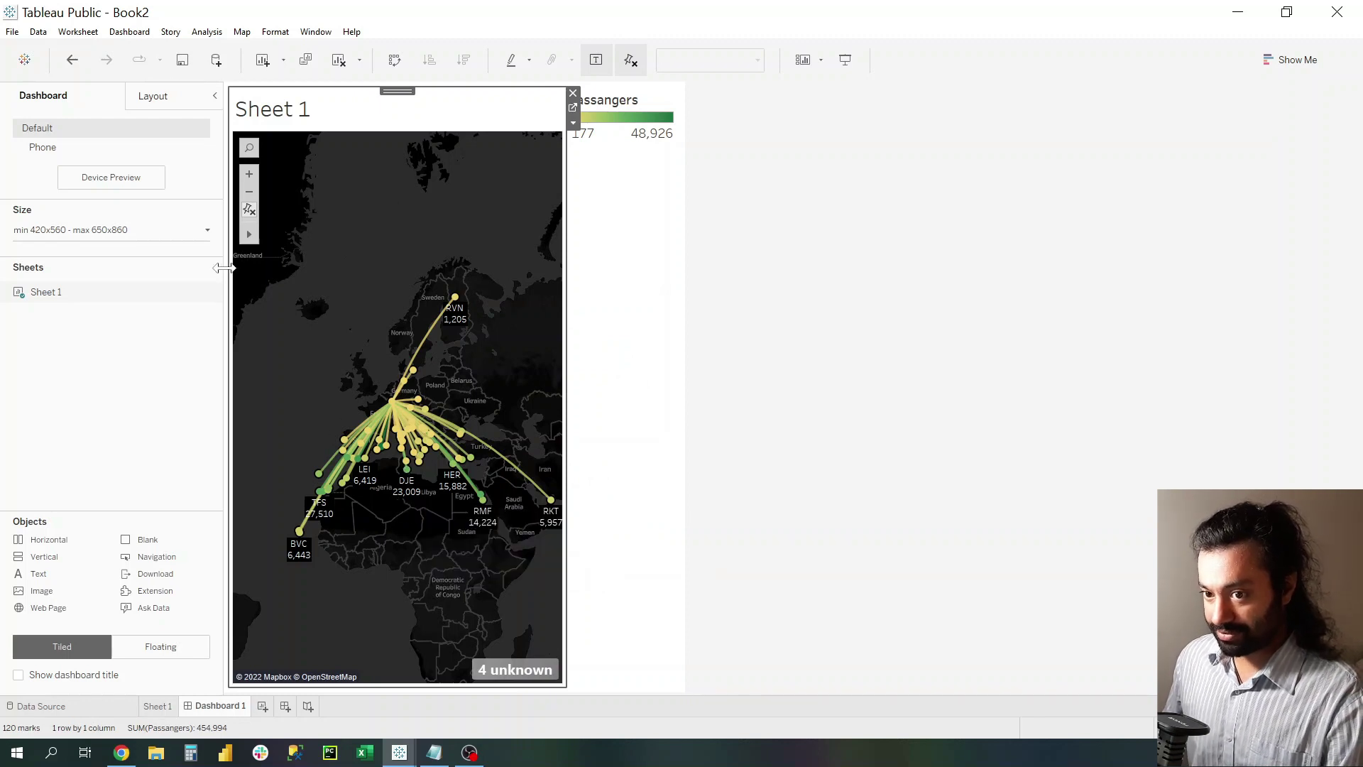
left_click(202, 237)
left_click(177, 270)
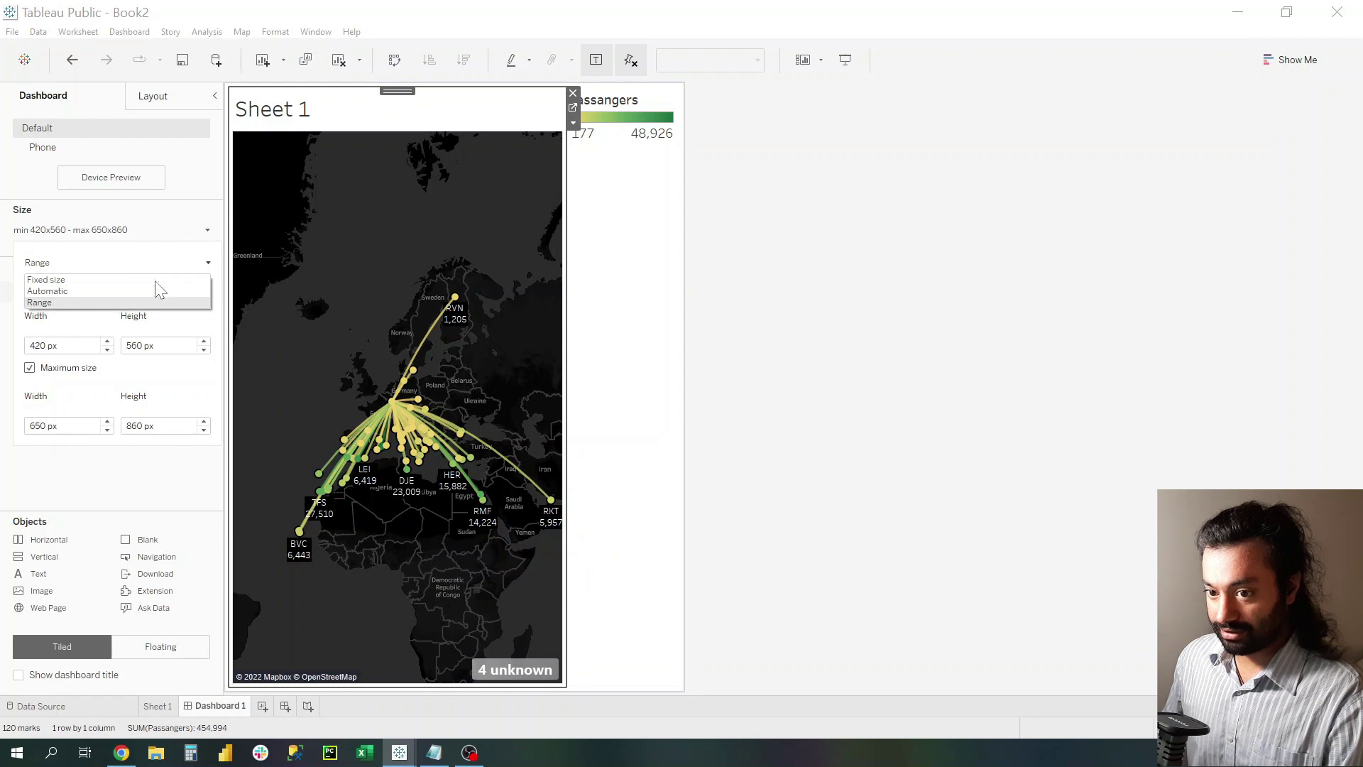
left_click(70, 291)
left_click(138, 430)
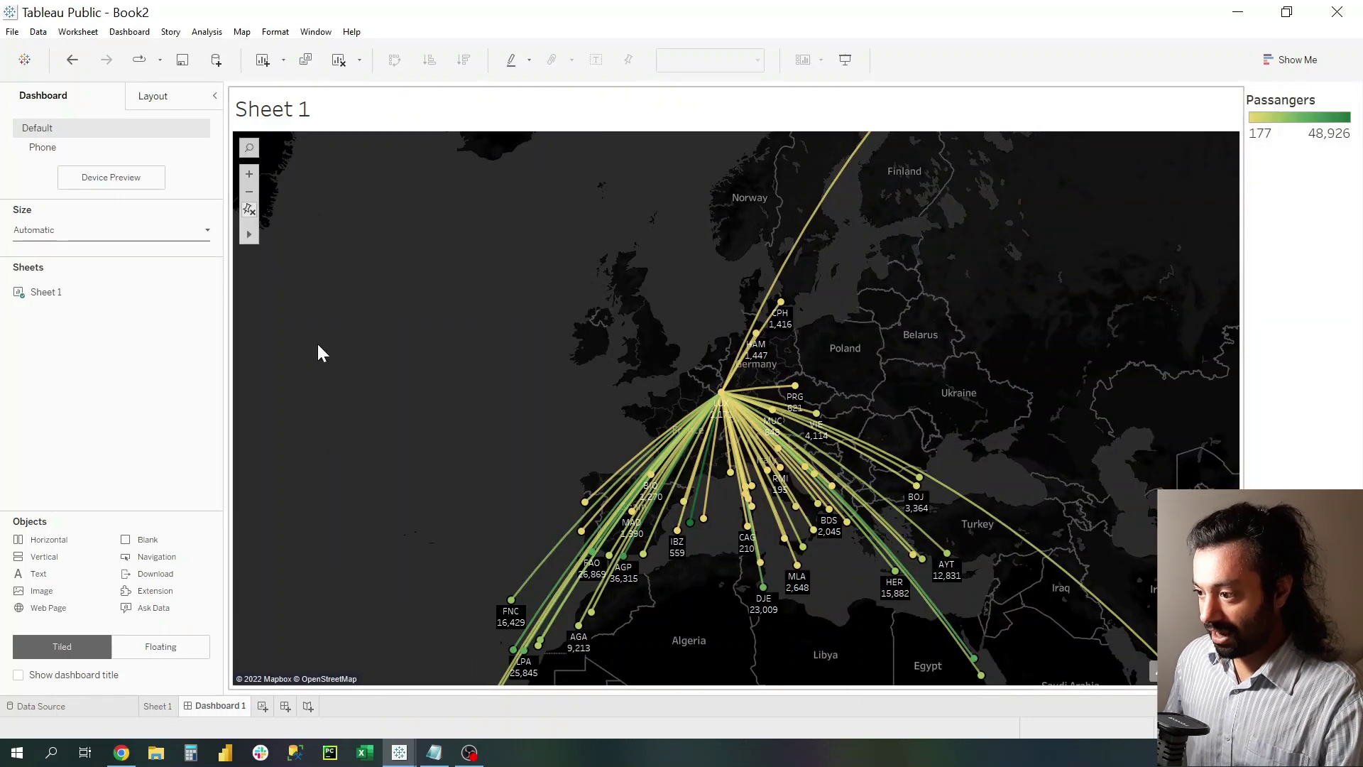
Pan the dashboard map so Iran and Saudi Arabia are in view.
left_click(603, 387)
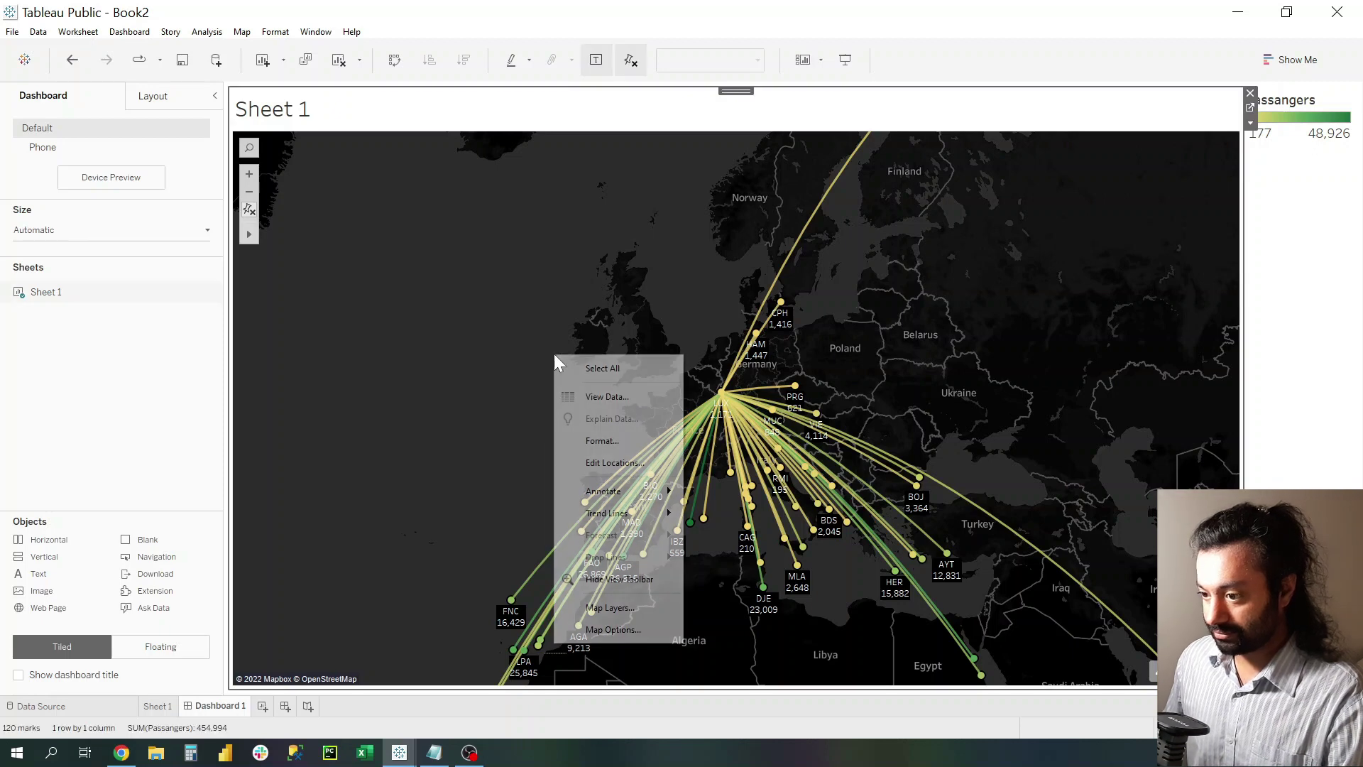
left_click(285, 234)
left_click_drag(544, 310, 447, 291)
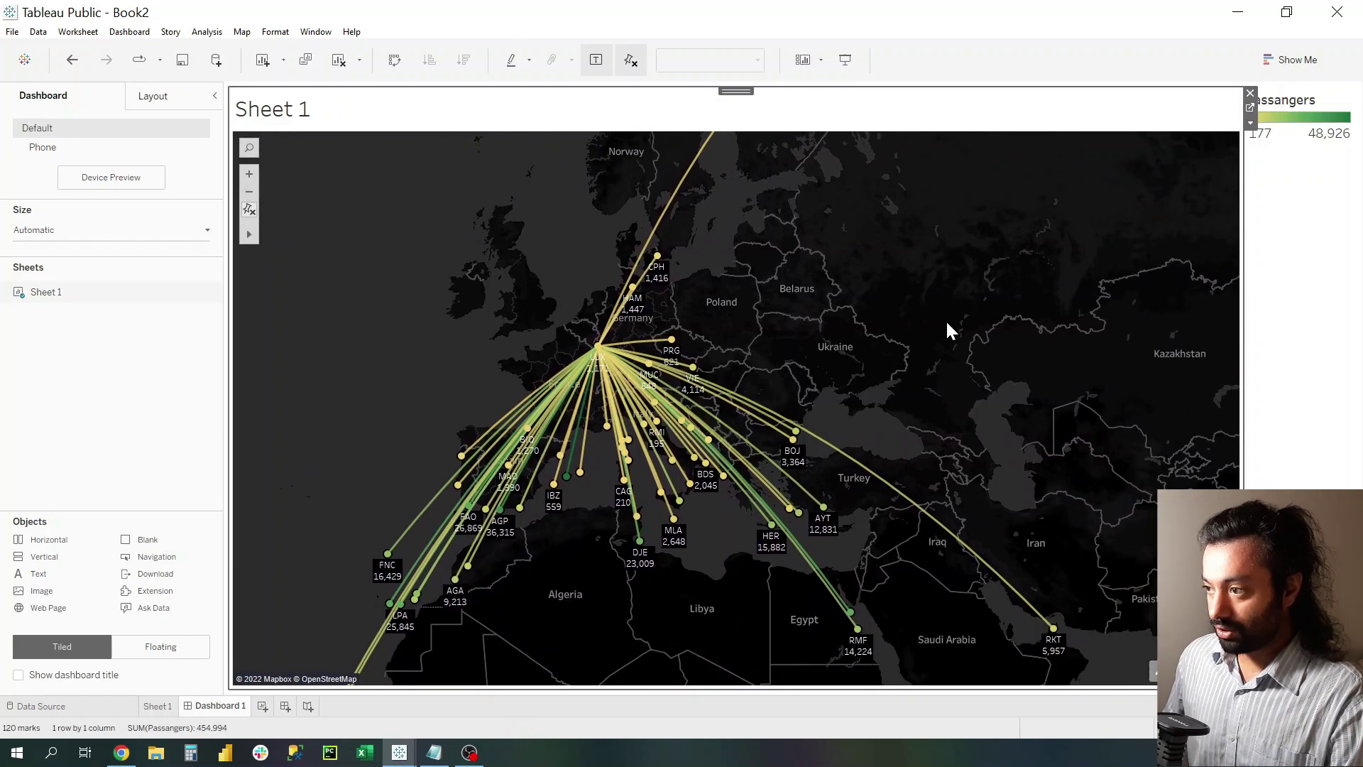
left_click(1148, 398)
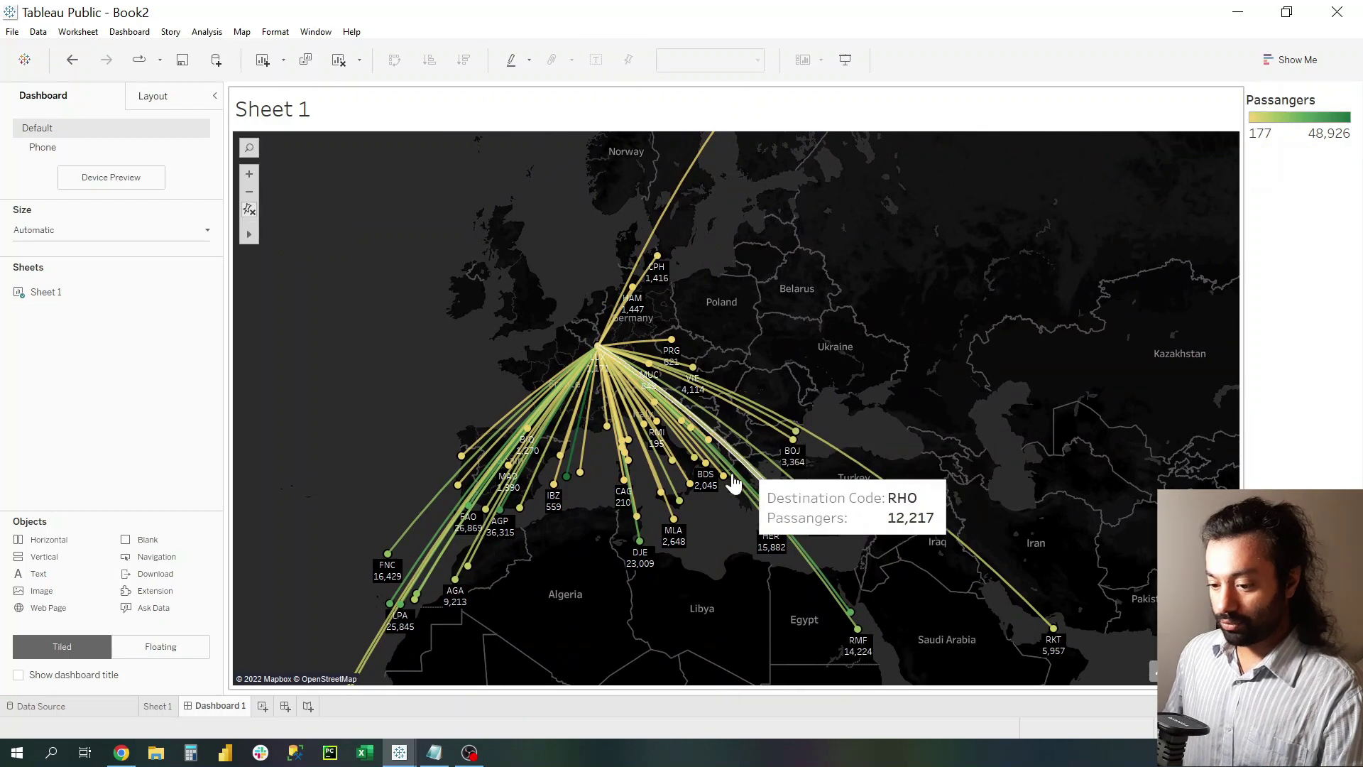
Hide the passenger colour legend card on Sheet 1.
left_click(161, 707)
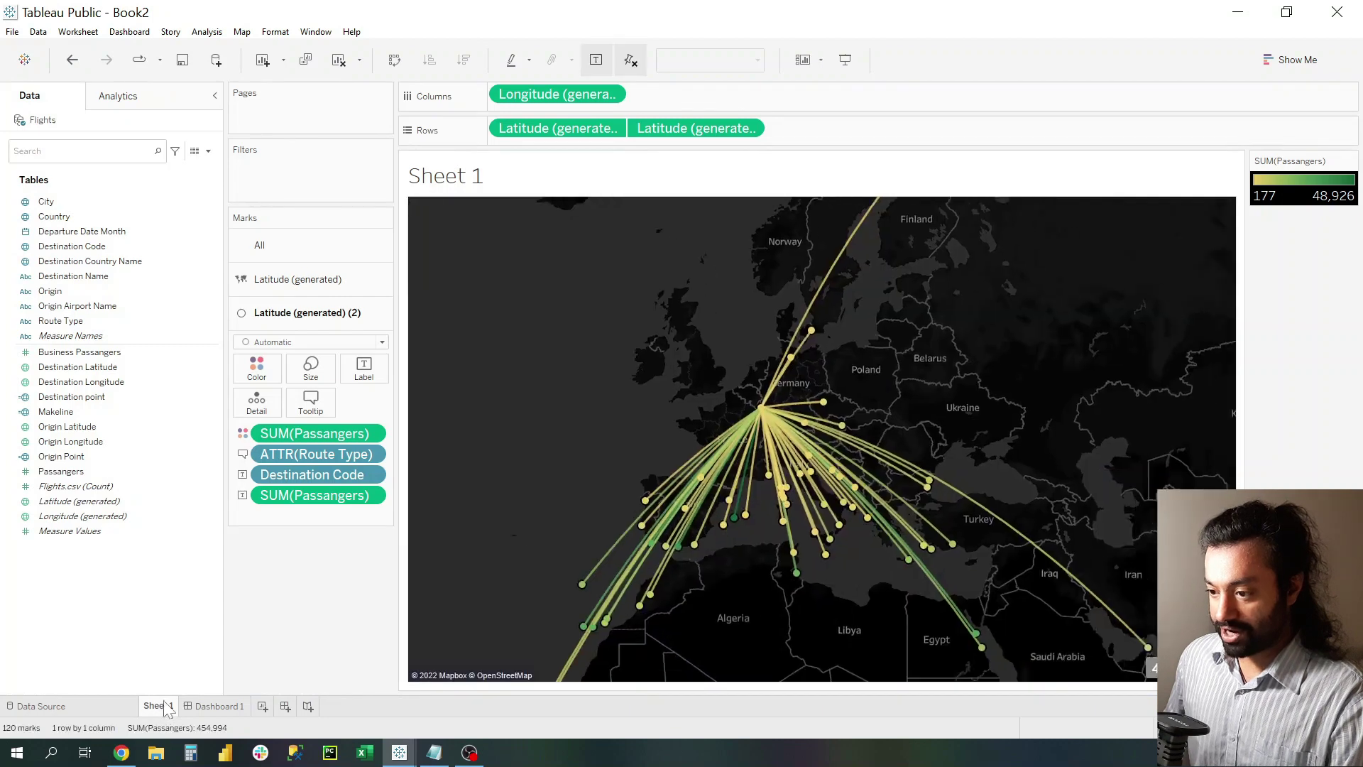
left_click(1353, 162)
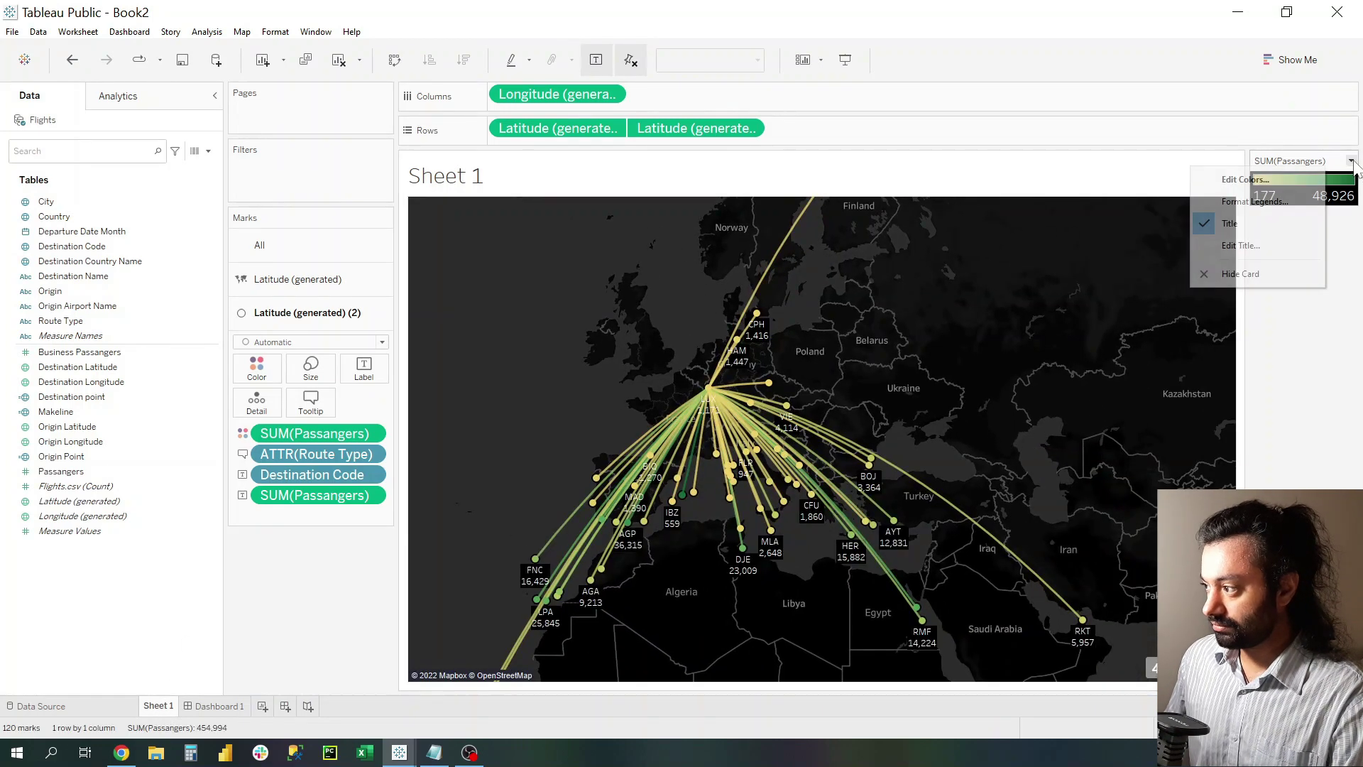
left_click(1248, 272)
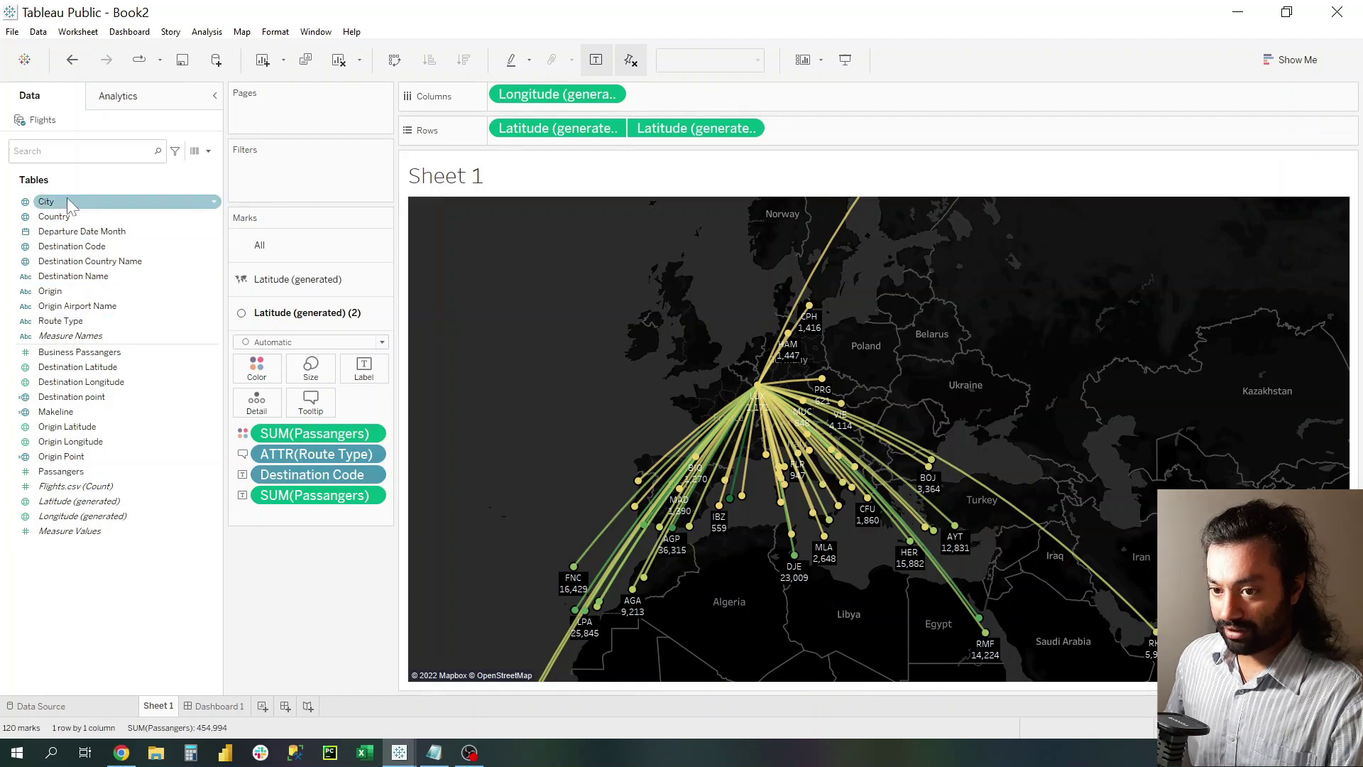
Page the map by Departure Date, switched from YEAR to MONTH.
left_click_drag(92, 238, 305, 123)
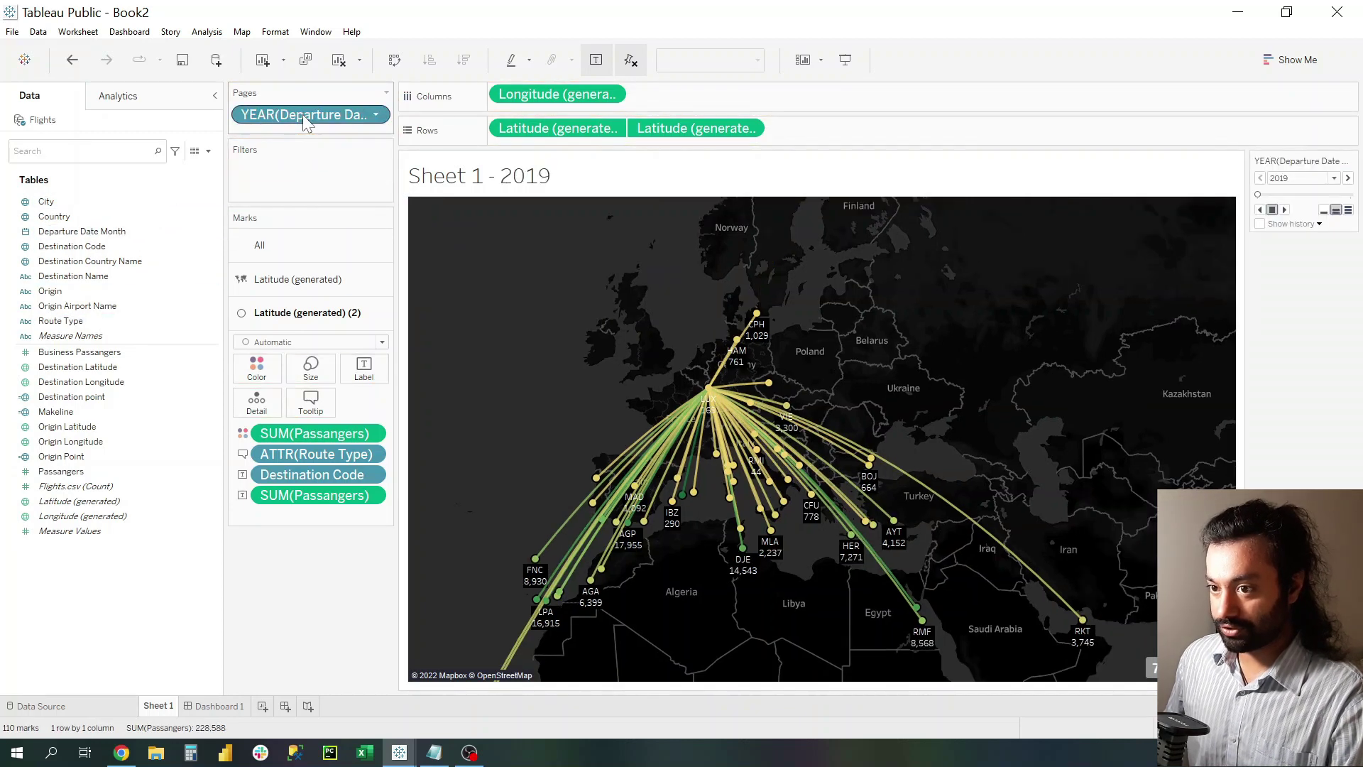
left_click(375, 117)
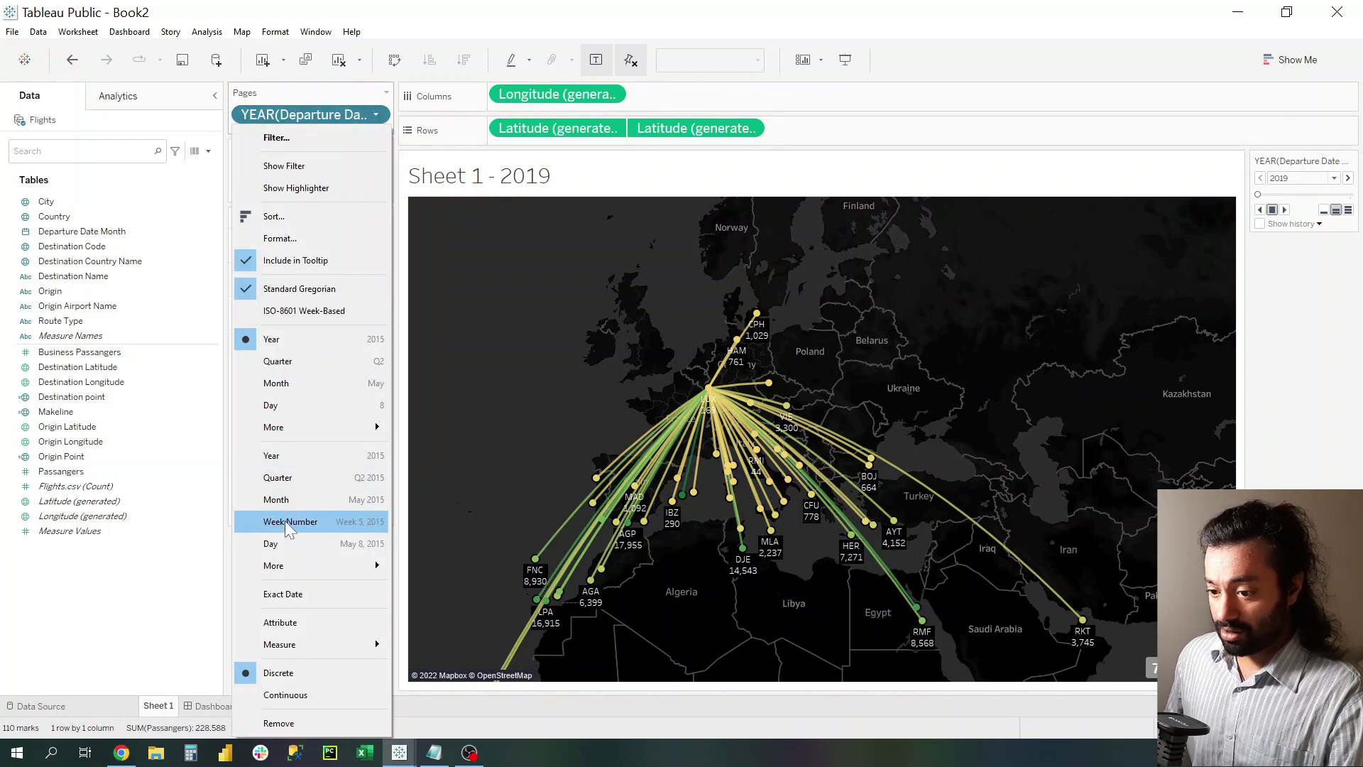
left_click(291, 385)
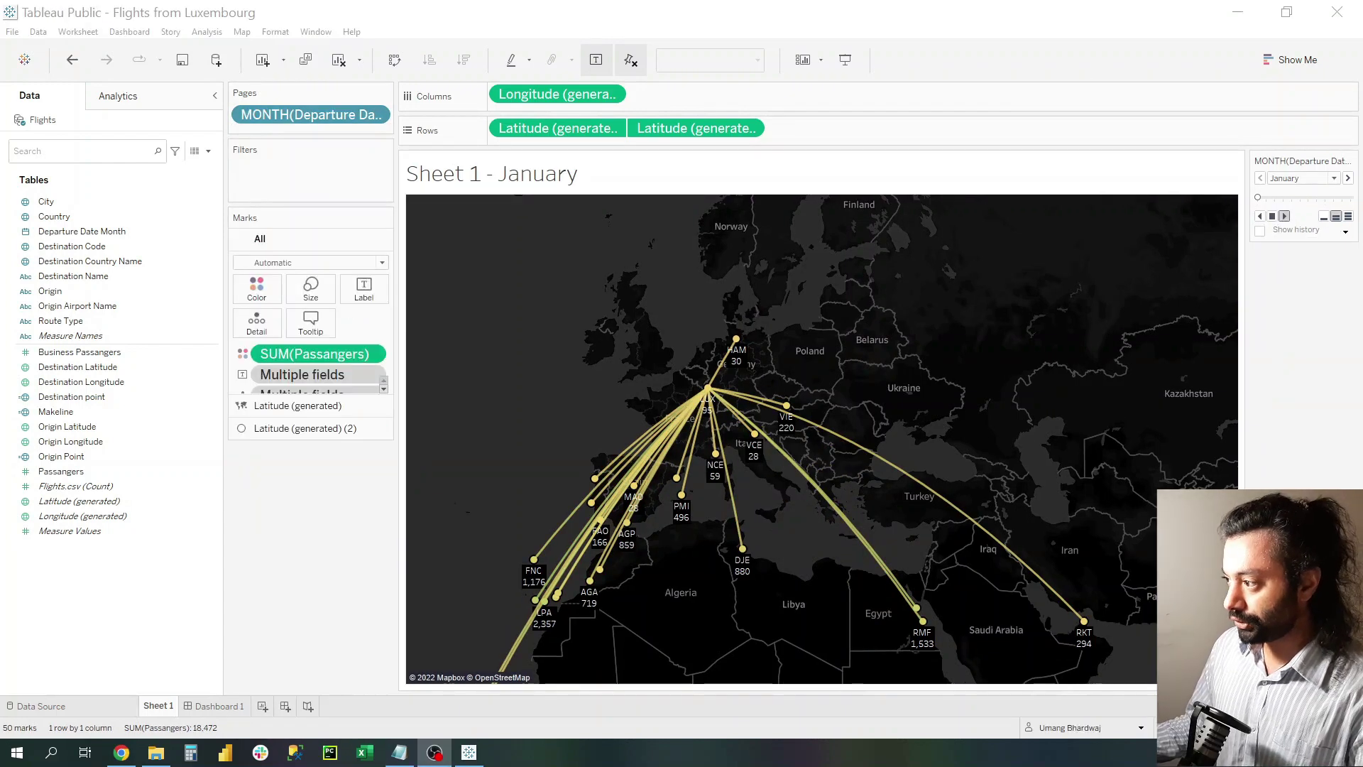
Enable page history for all marks, faded and formatted at 25%.
left_click(1313, 228)
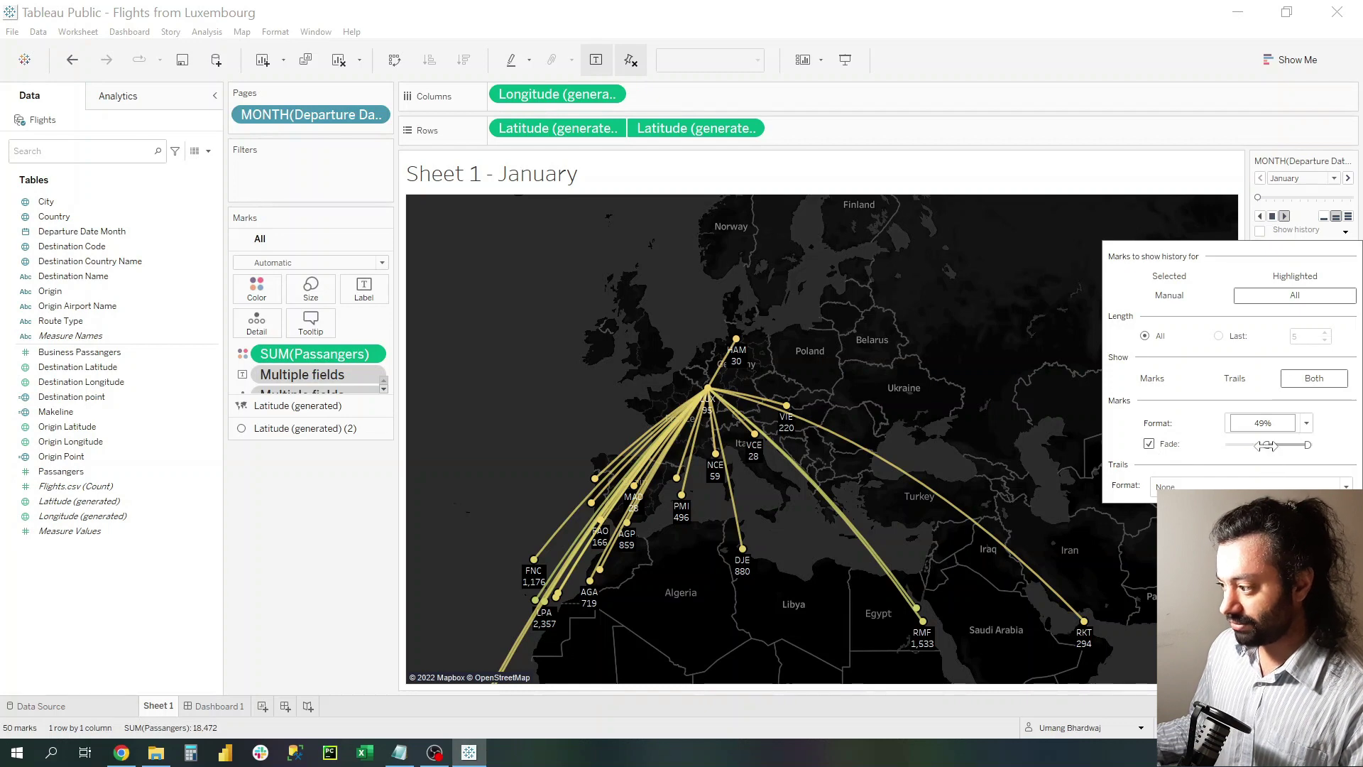
left_click_drag(1262, 444, 1267, 445)
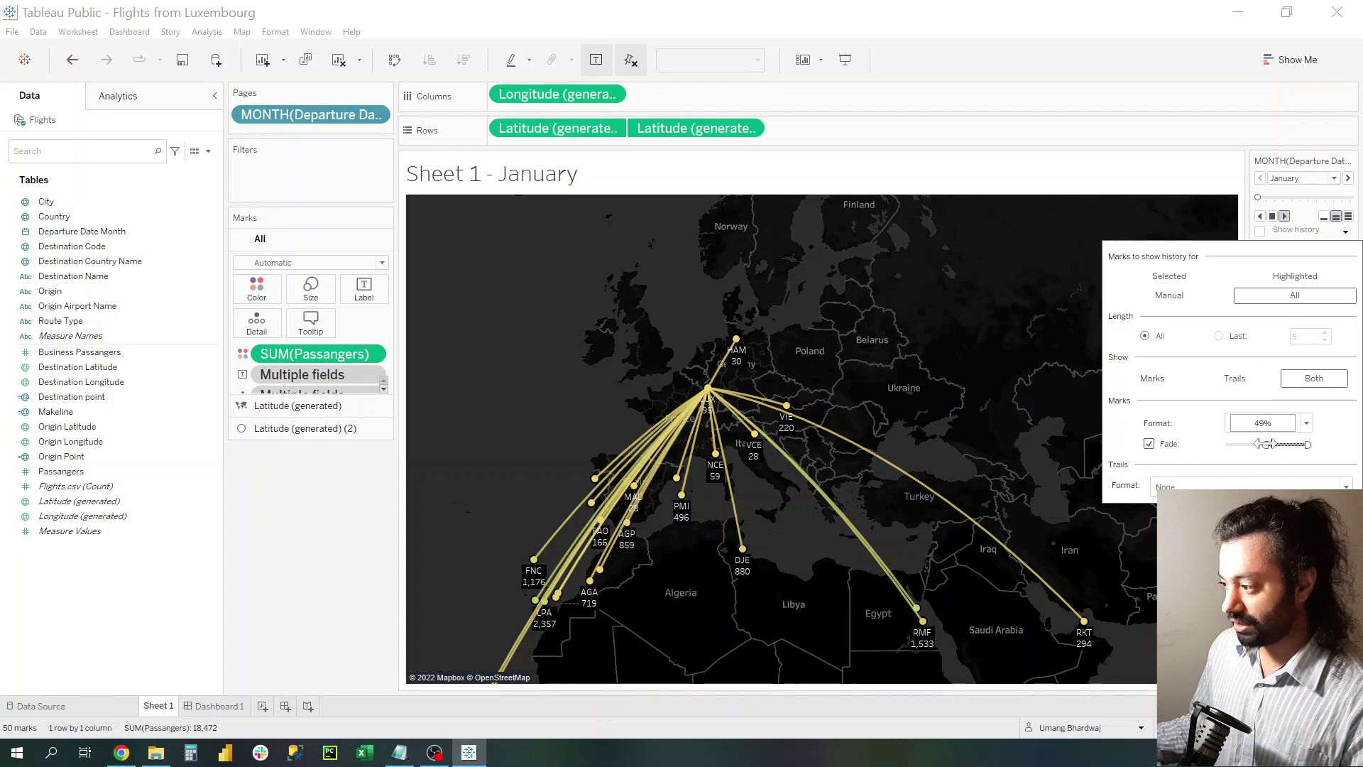
left_click(1306, 423)
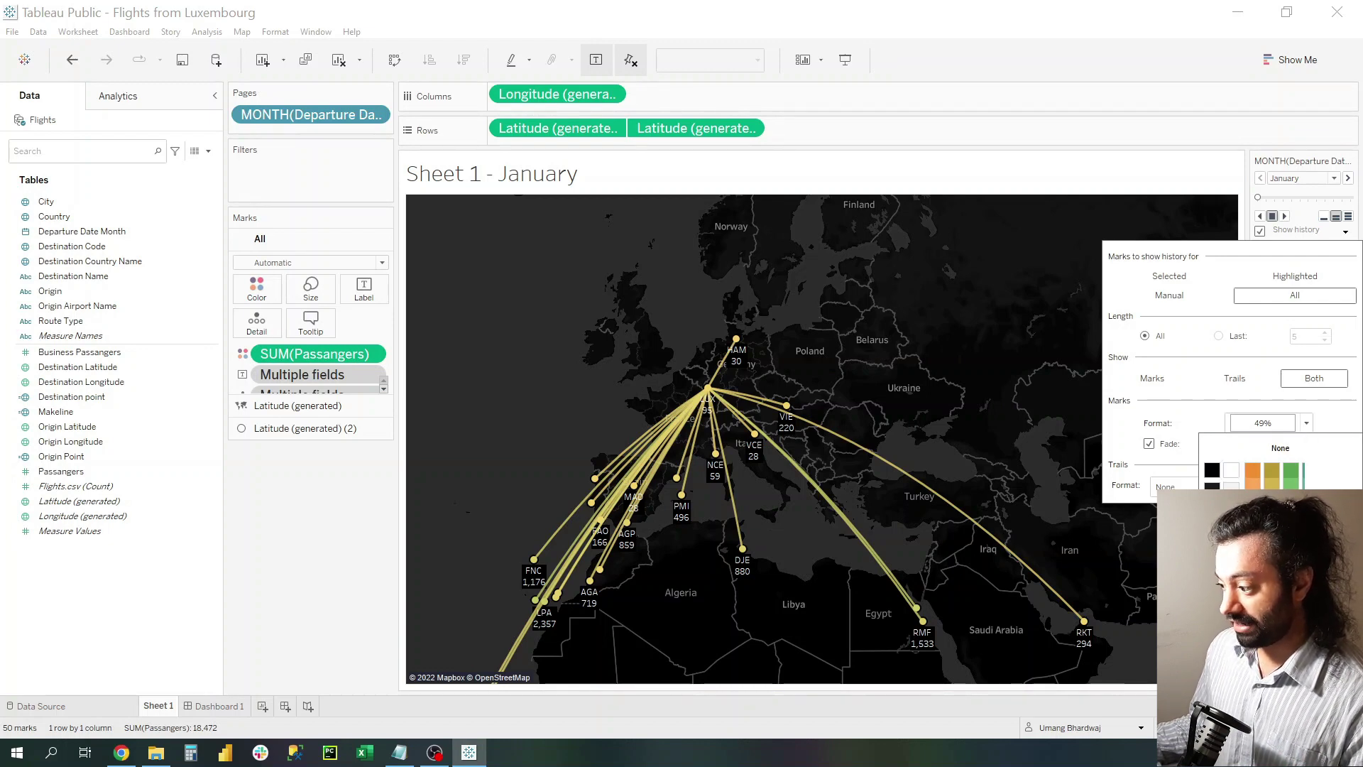
left_click(1339, 430)
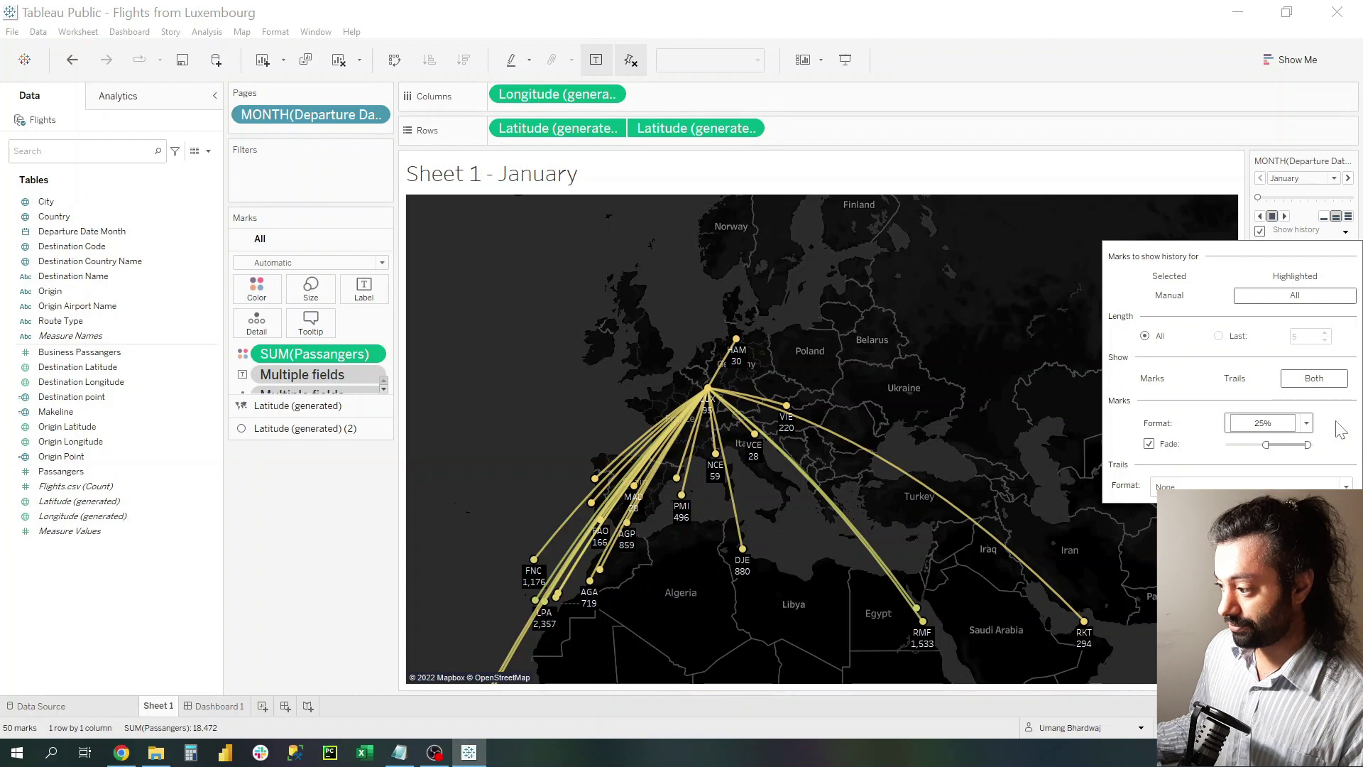
key("Escape")
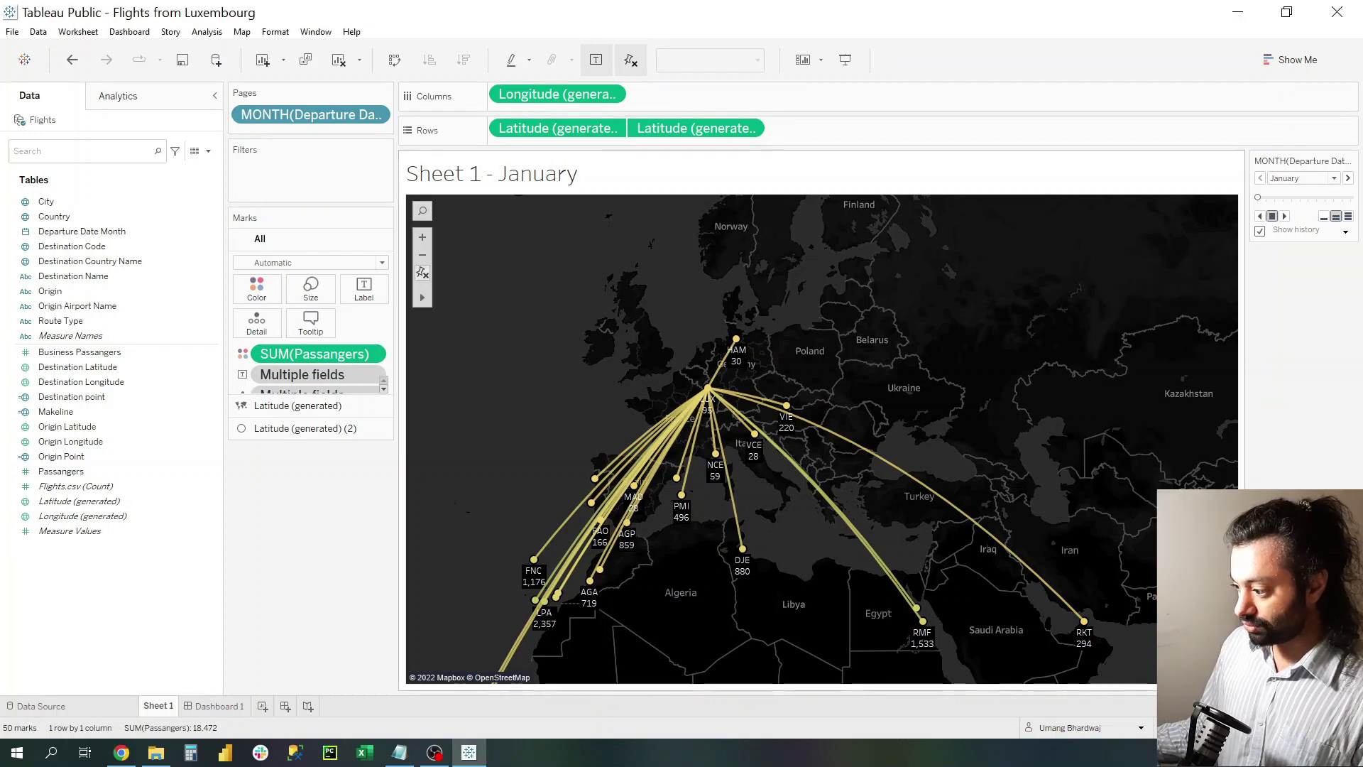
left_click(1207, 675)
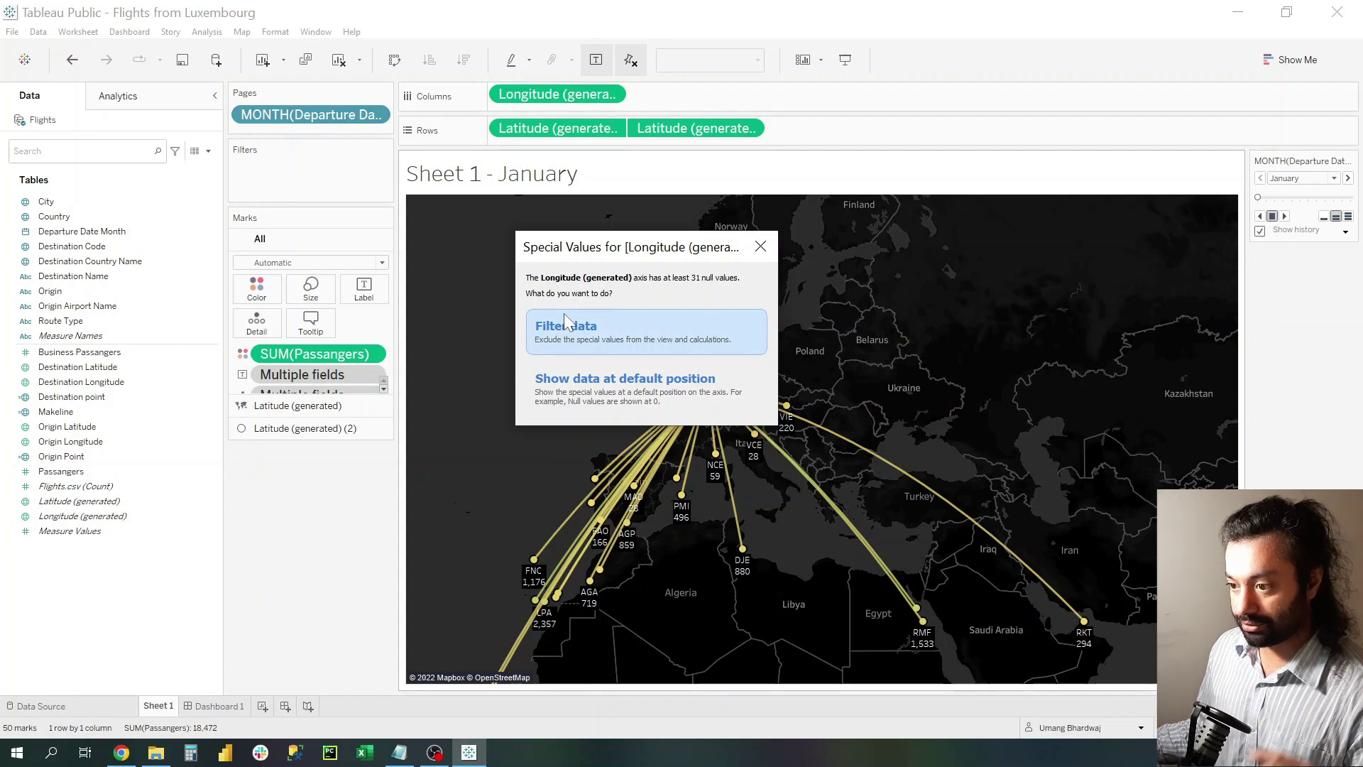
Choose Filter data in the Special Values dialog to drop null Longitude locations.
left_click(575, 328)
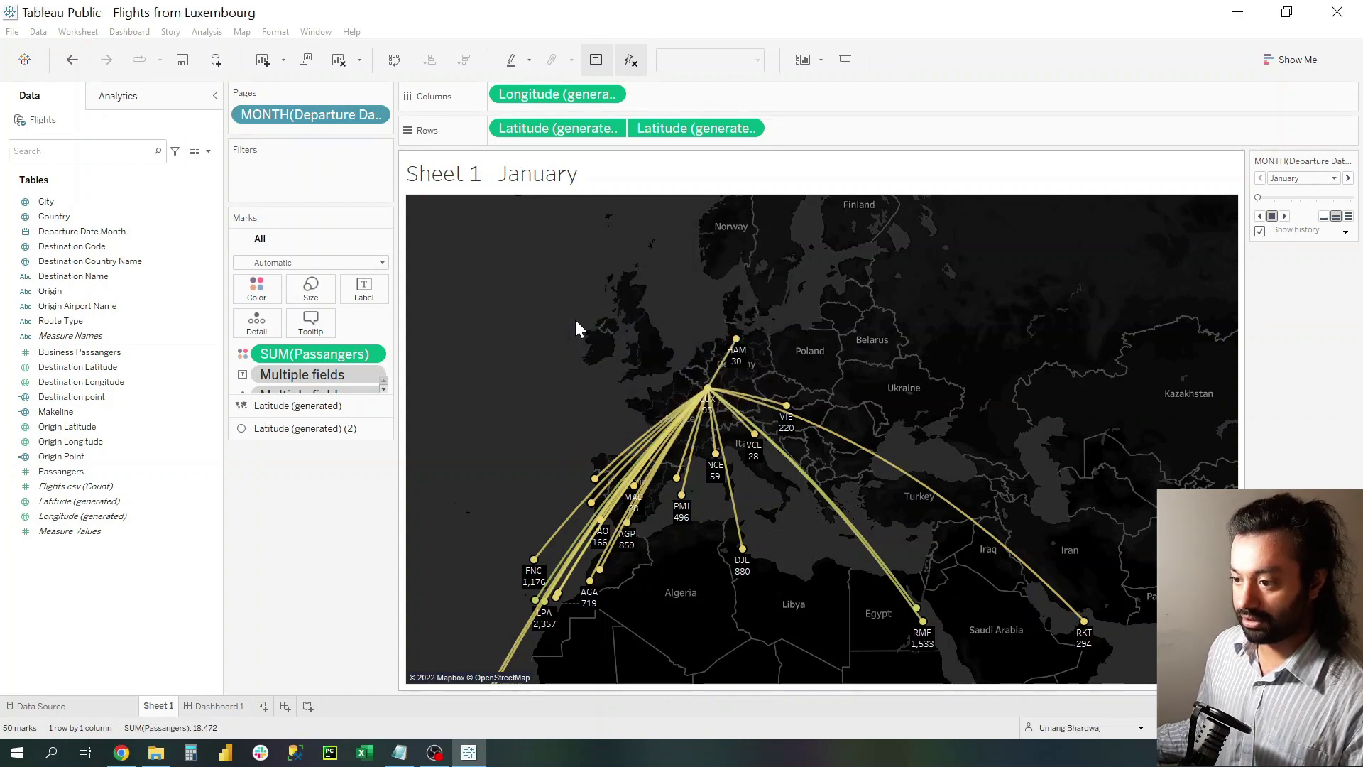
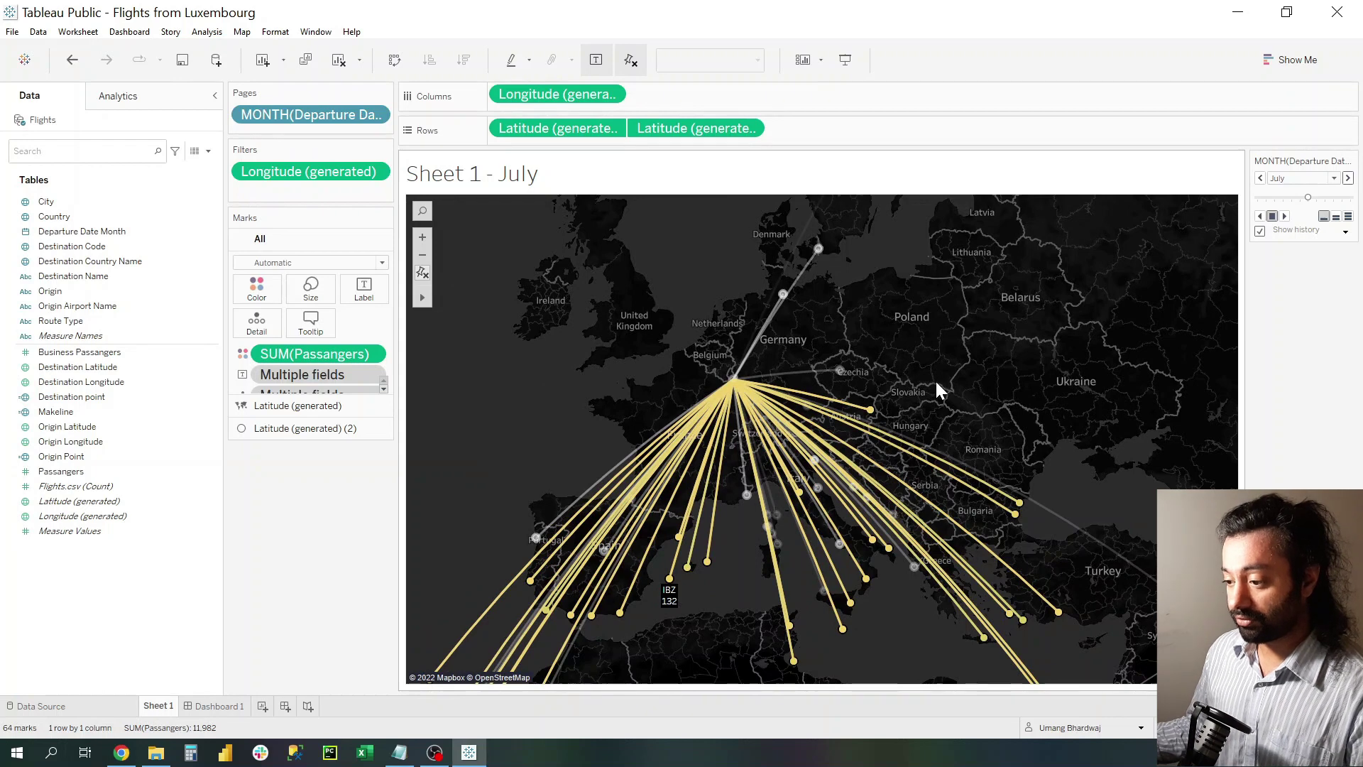
Recenter the map over Europe, advance the pages to September, and select the Latitude (generated) (2) marks layer.
left_click_drag(820, 473, 1009, 514)
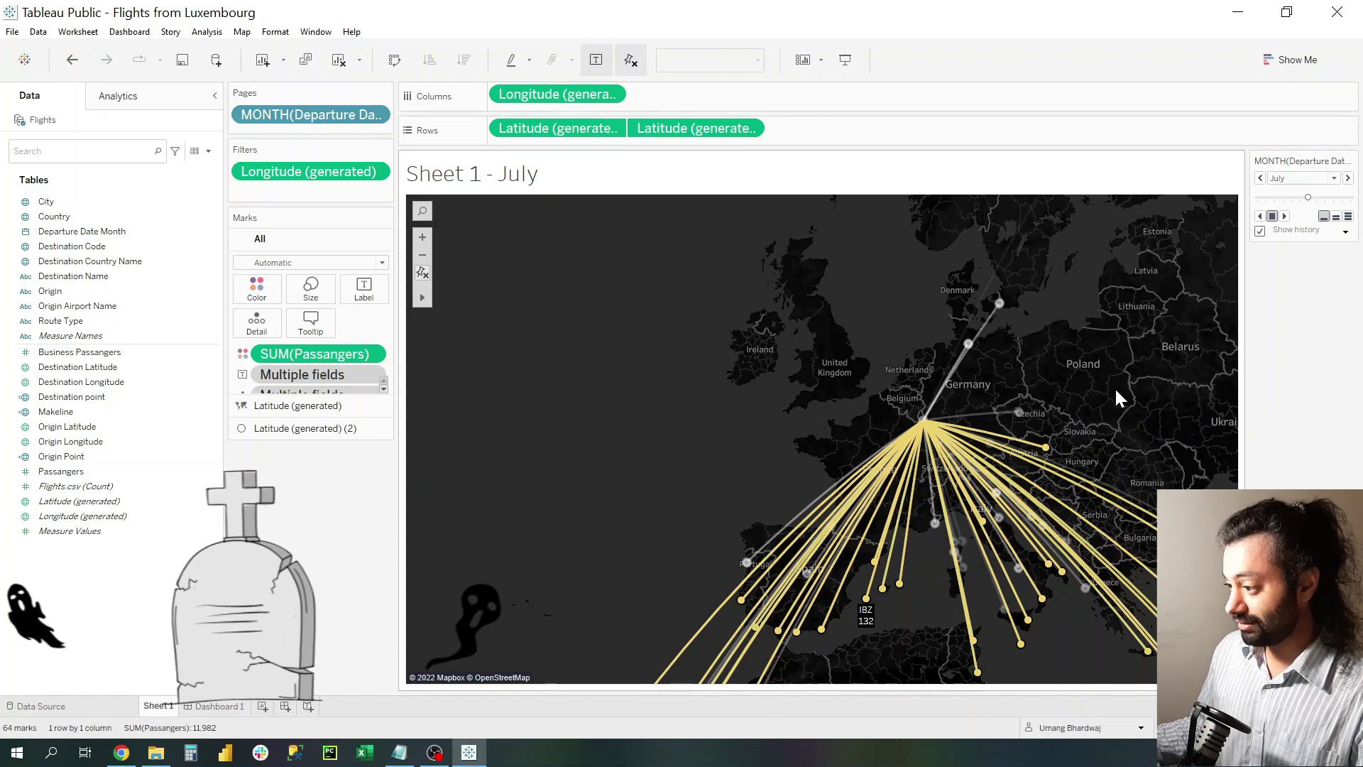
left_click(1347, 178)
left_click(1348, 178)
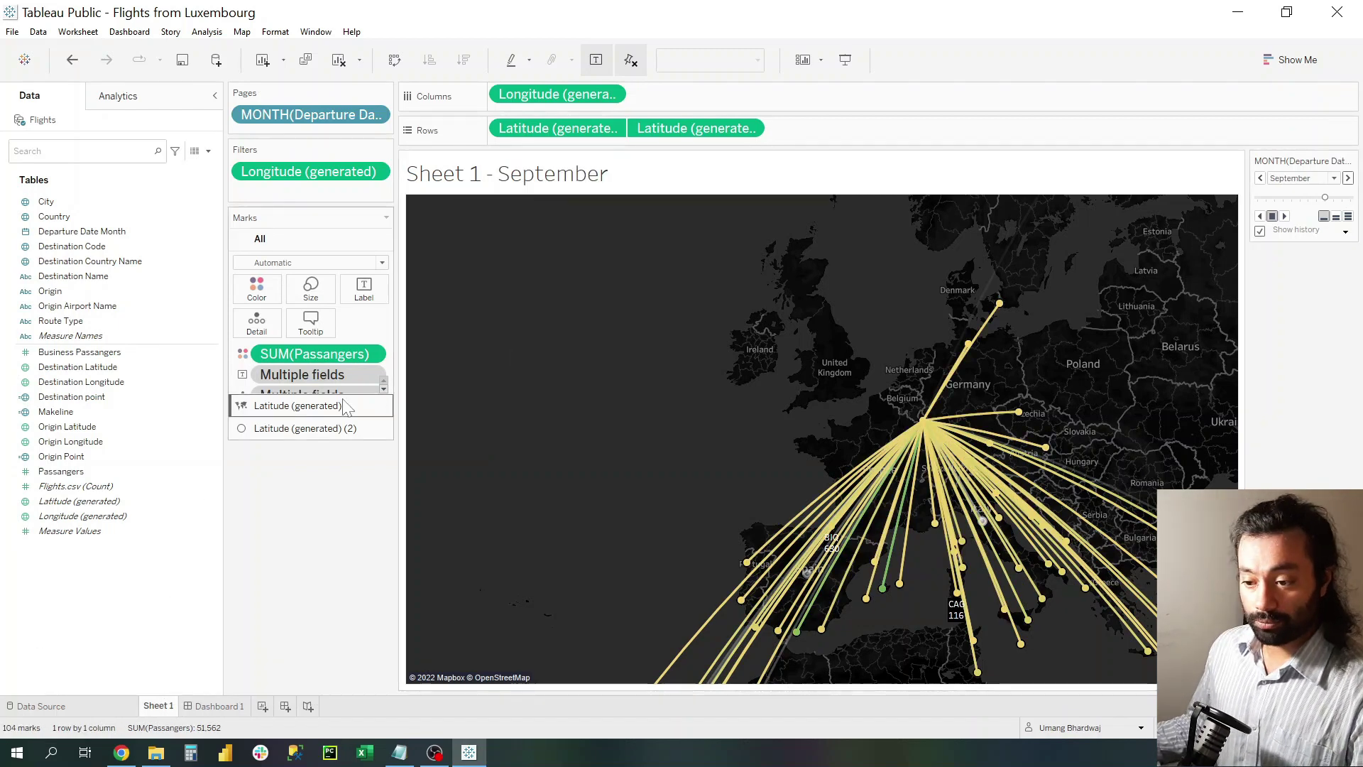
left_click(312, 428)
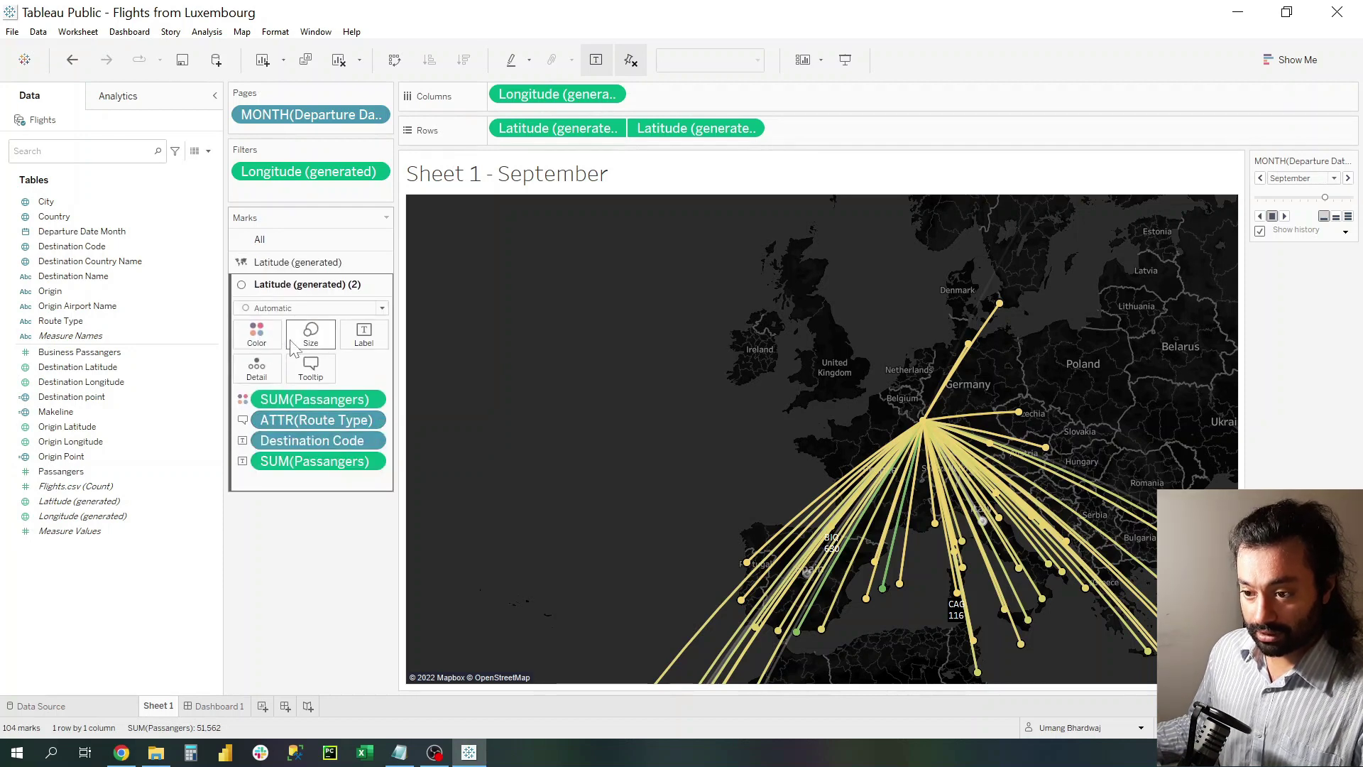
Set the destination dots' Border and Halo colours to None.
left_click(259, 335)
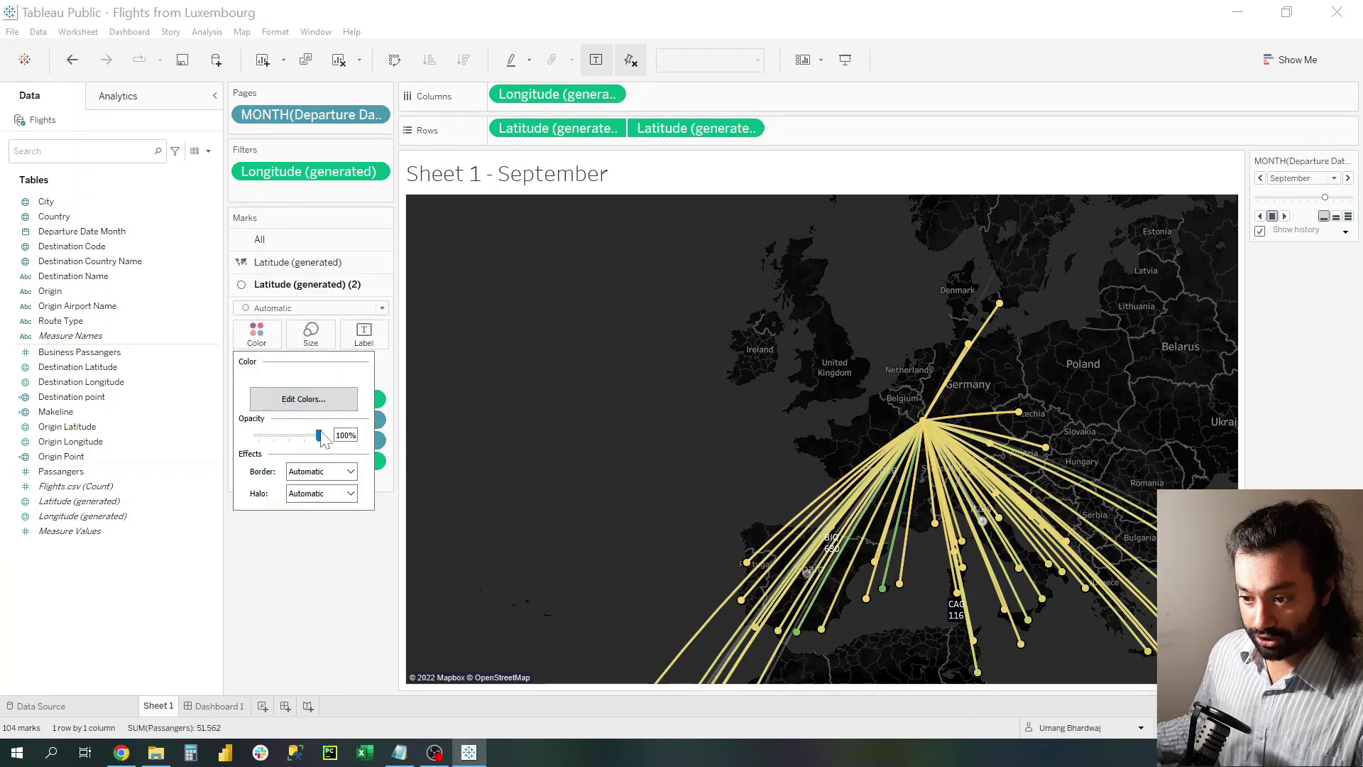
left_click(323, 472)
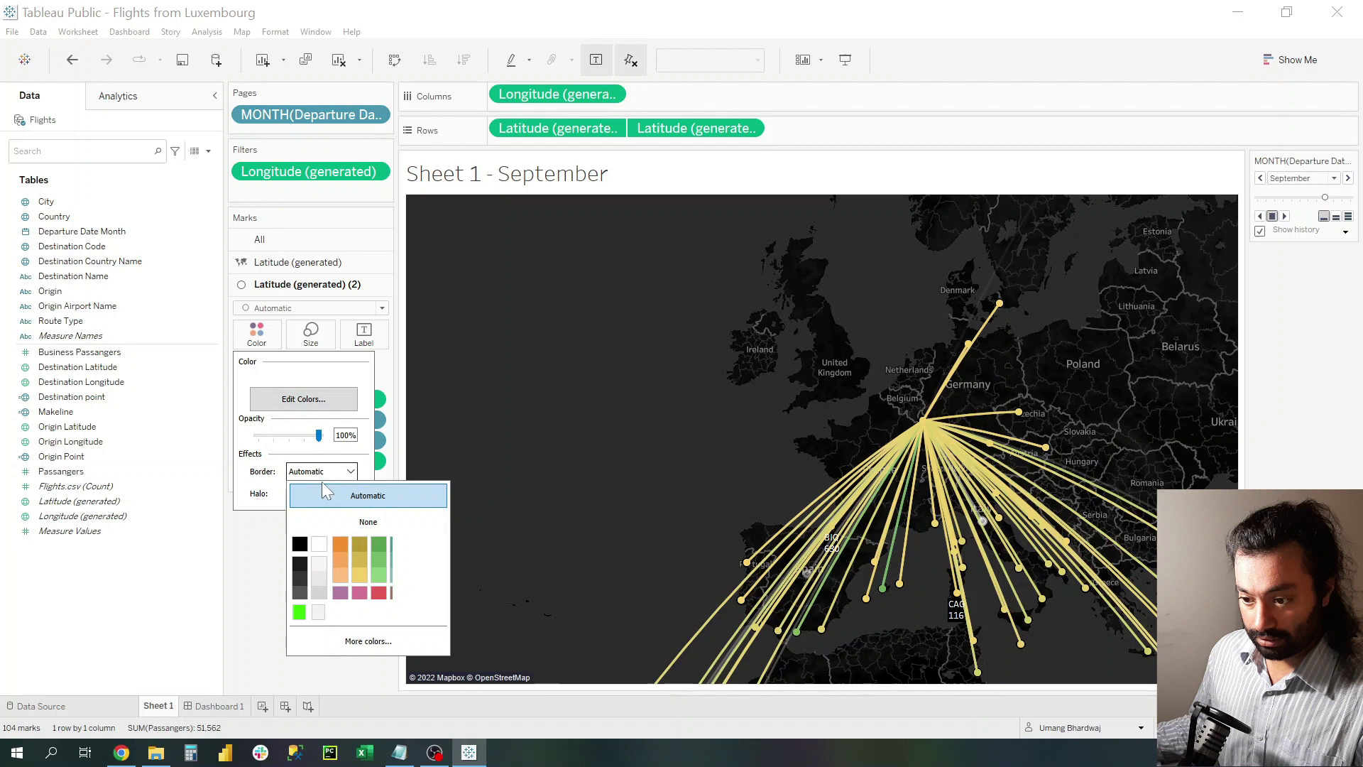
left_click(368, 522)
left_click(275, 339)
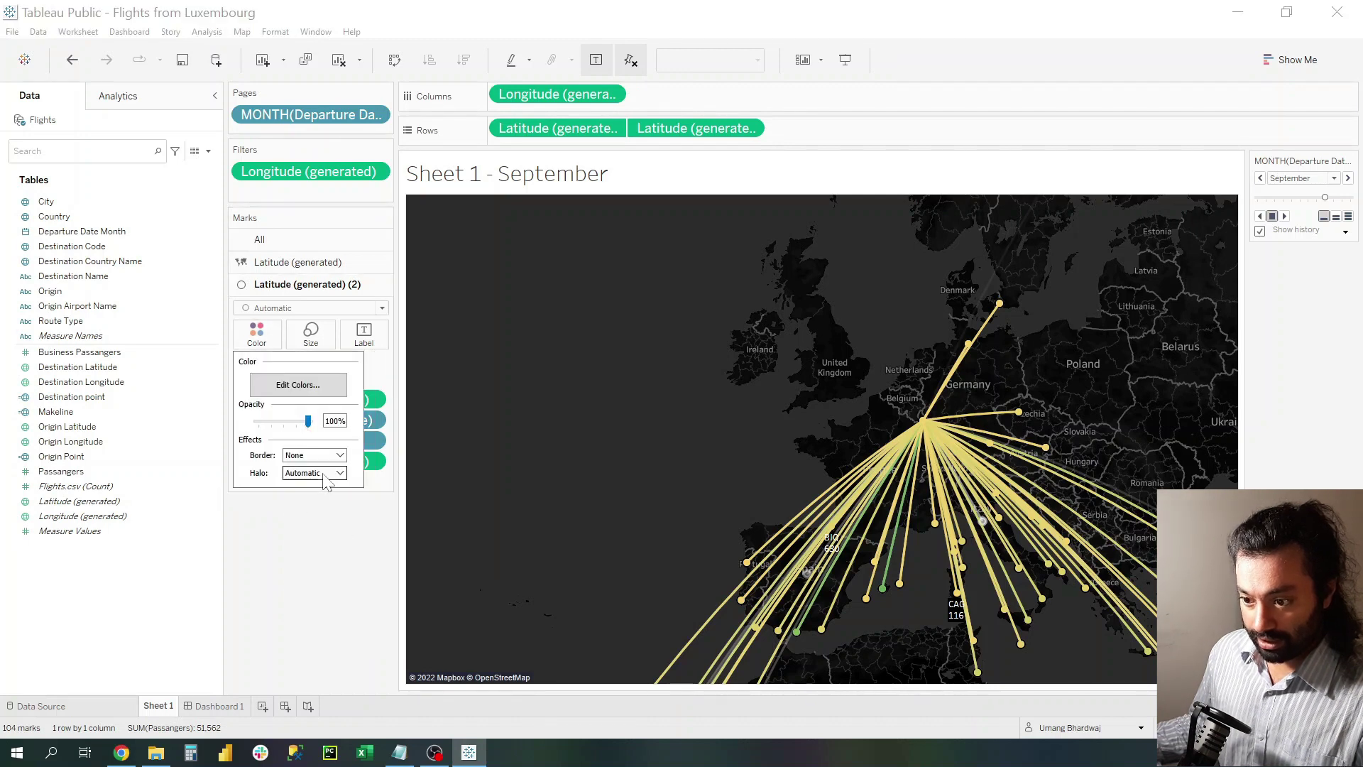
left_click(315, 472)
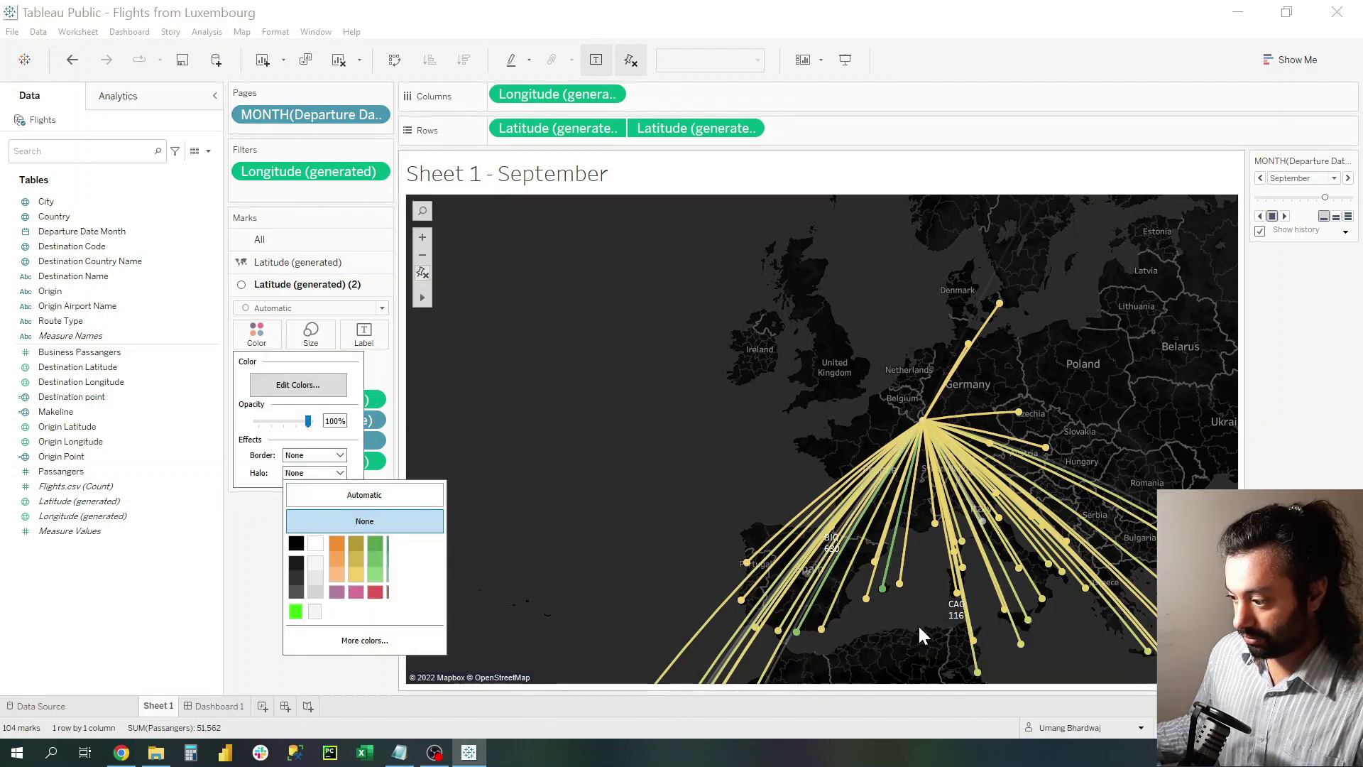
left_click(330, 524)
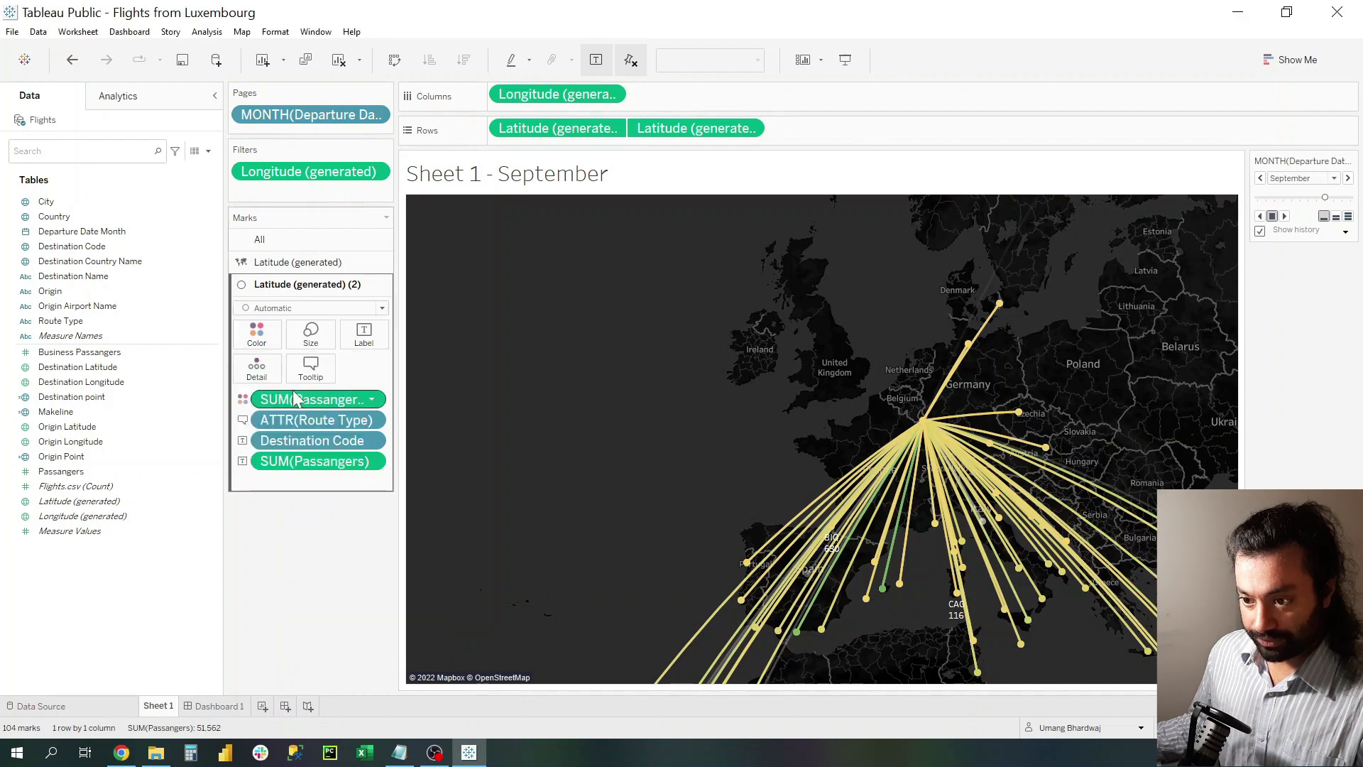
Enlarge the dots slightly, size them by SUM(Passangers), and rewind the pages toward January.
left_click(311, 334)
left_click_drag(331, 375, 359, 387)
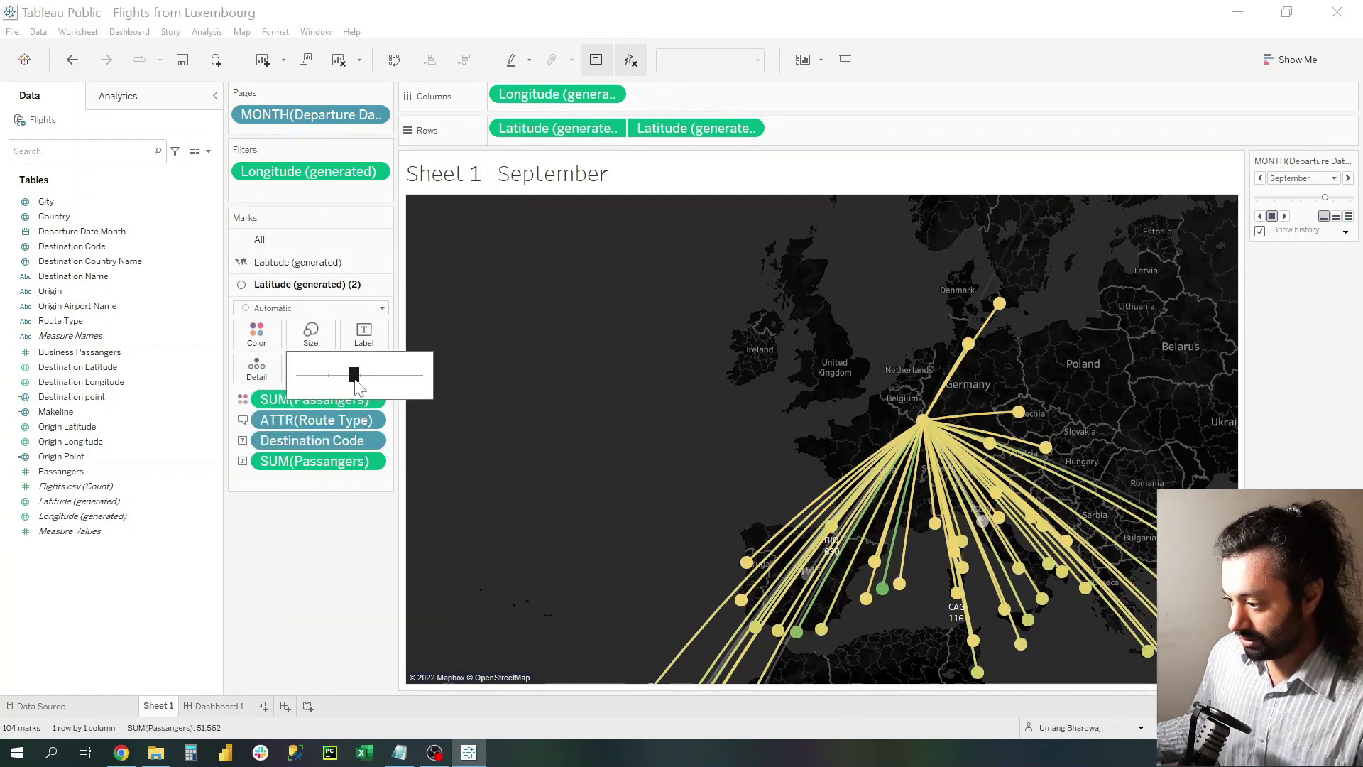
left_click(301, 547)
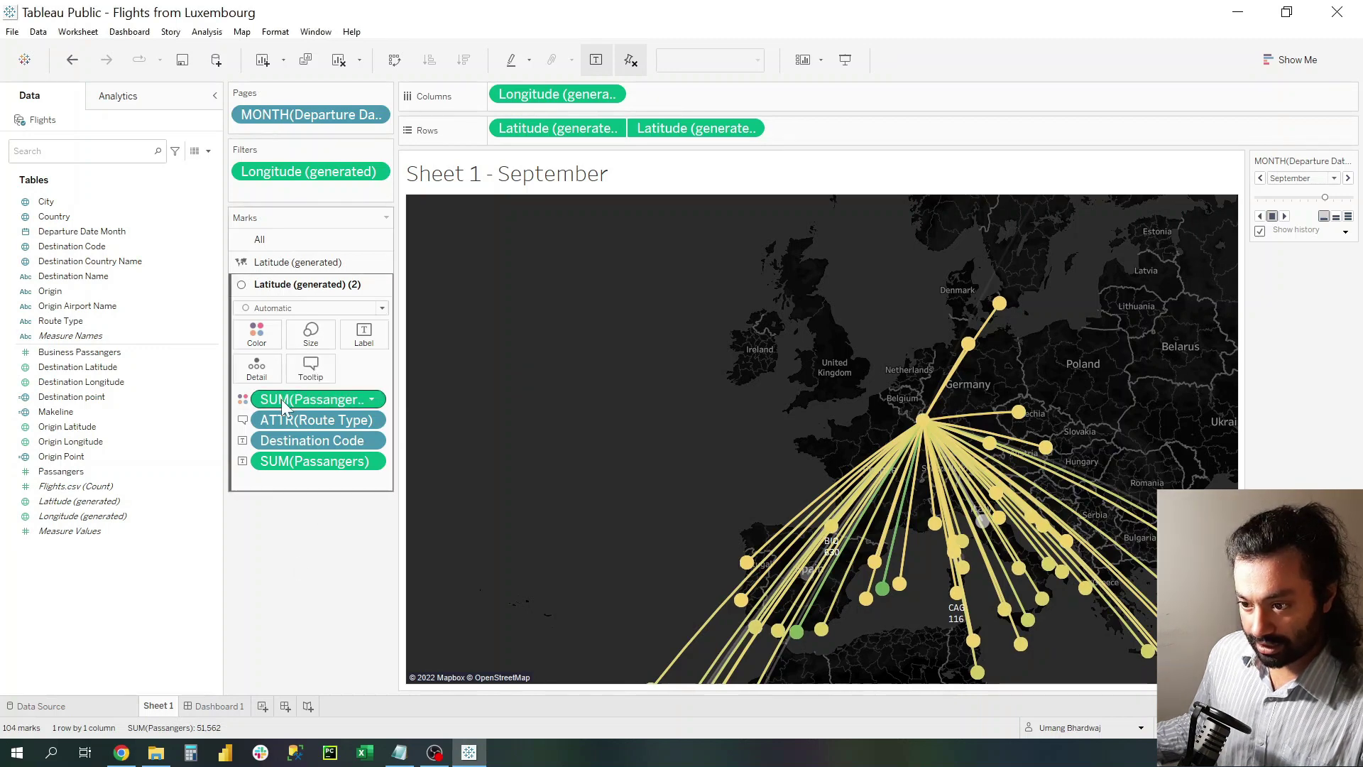
left_click_drag(284, 406, 311, 334)
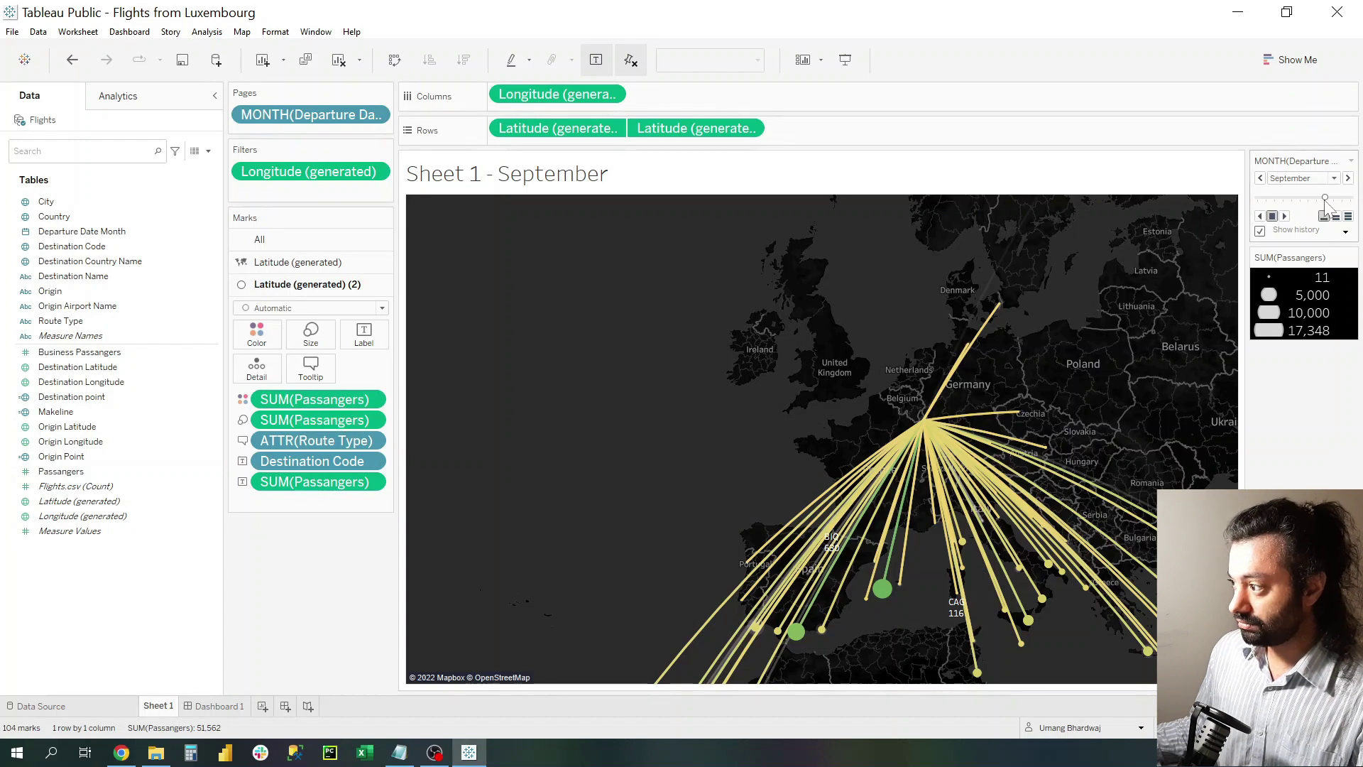
left_click_drag(1325, 198, 1253, 201)
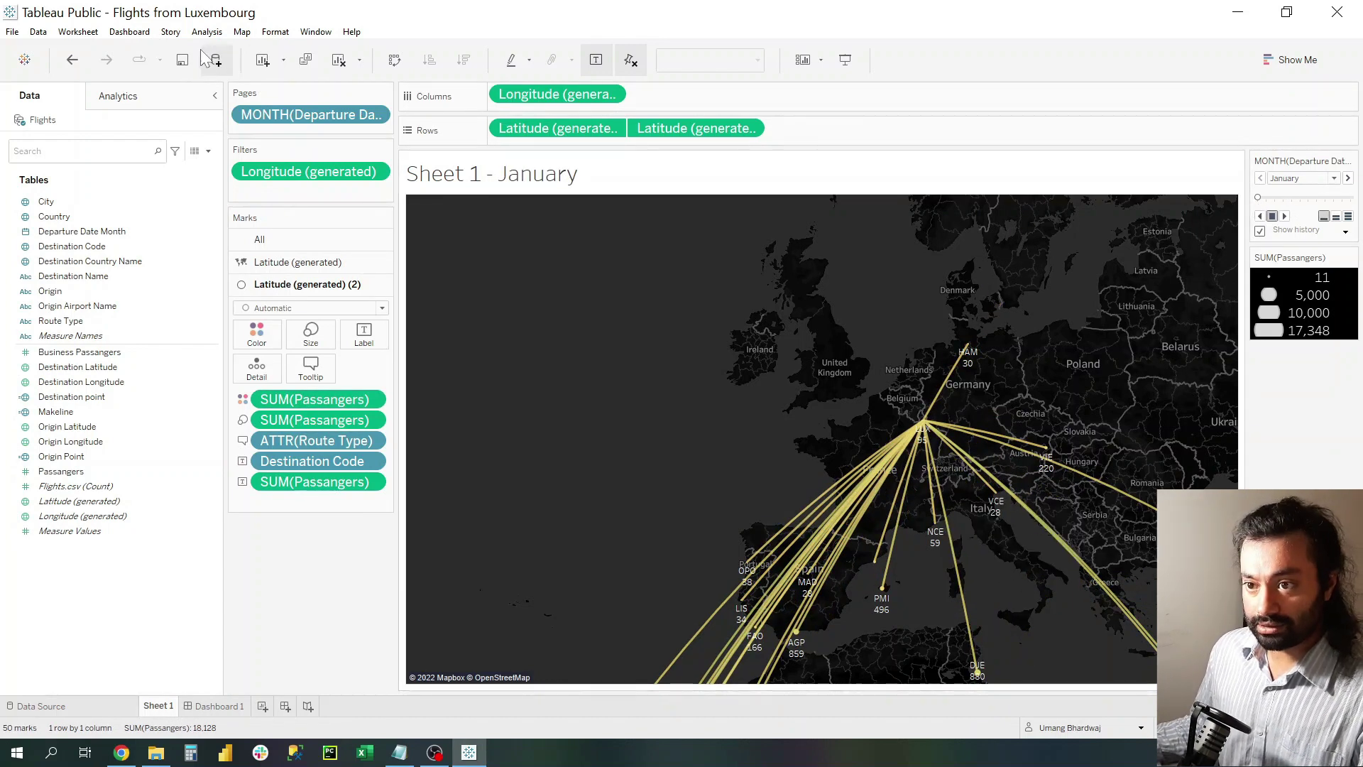
Switch to the Dashboard 1 tab holding the flight map.
left_click(274, 32)
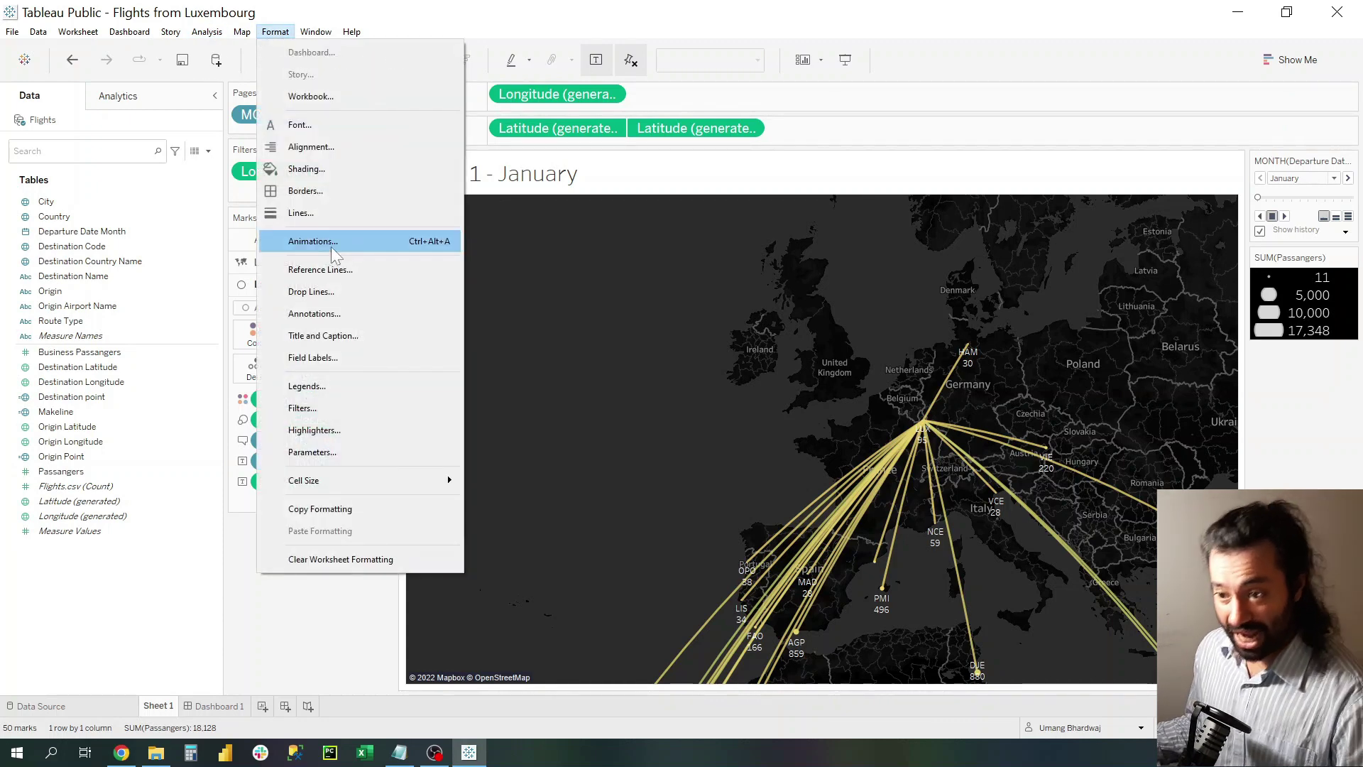
left_click(596, 405)
left_click(216, 706)
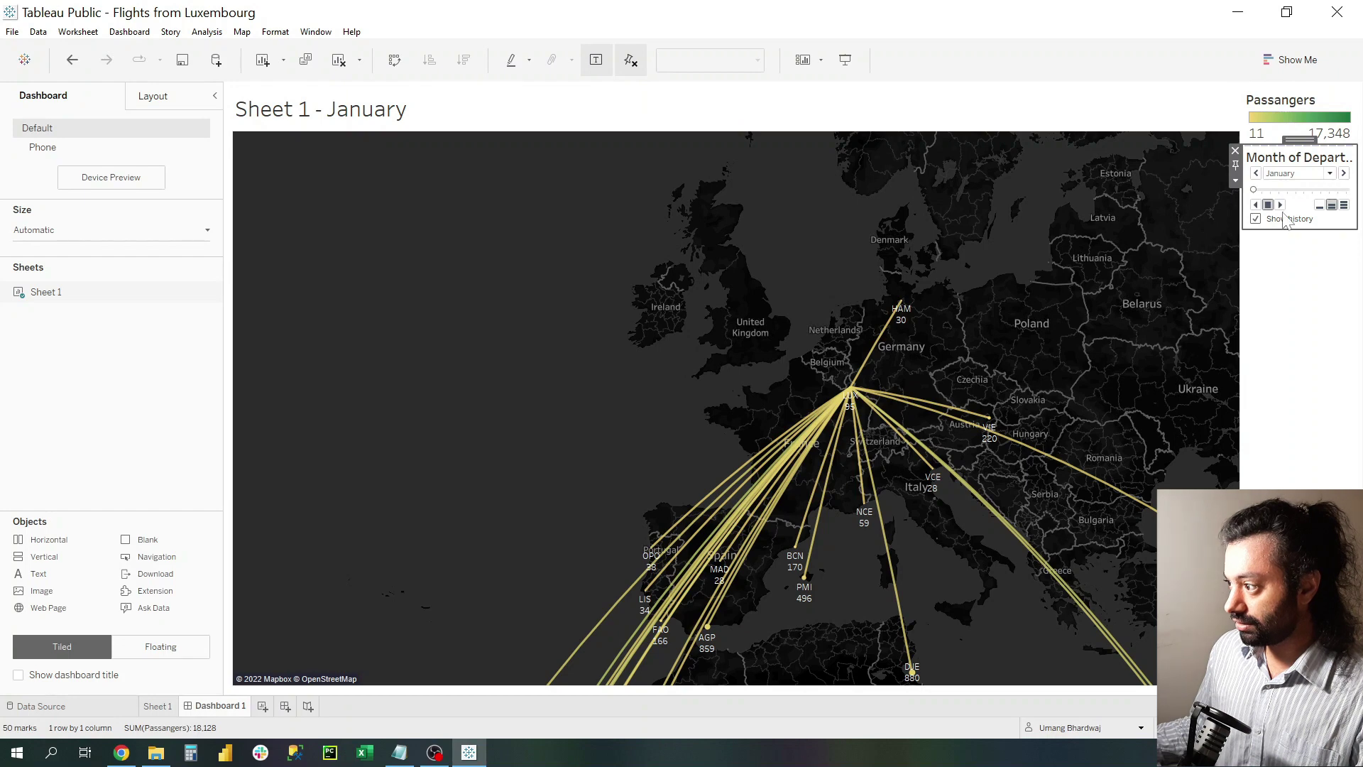
Step the month pages forward through September, then slide back to January.
left_click(1281, 206)
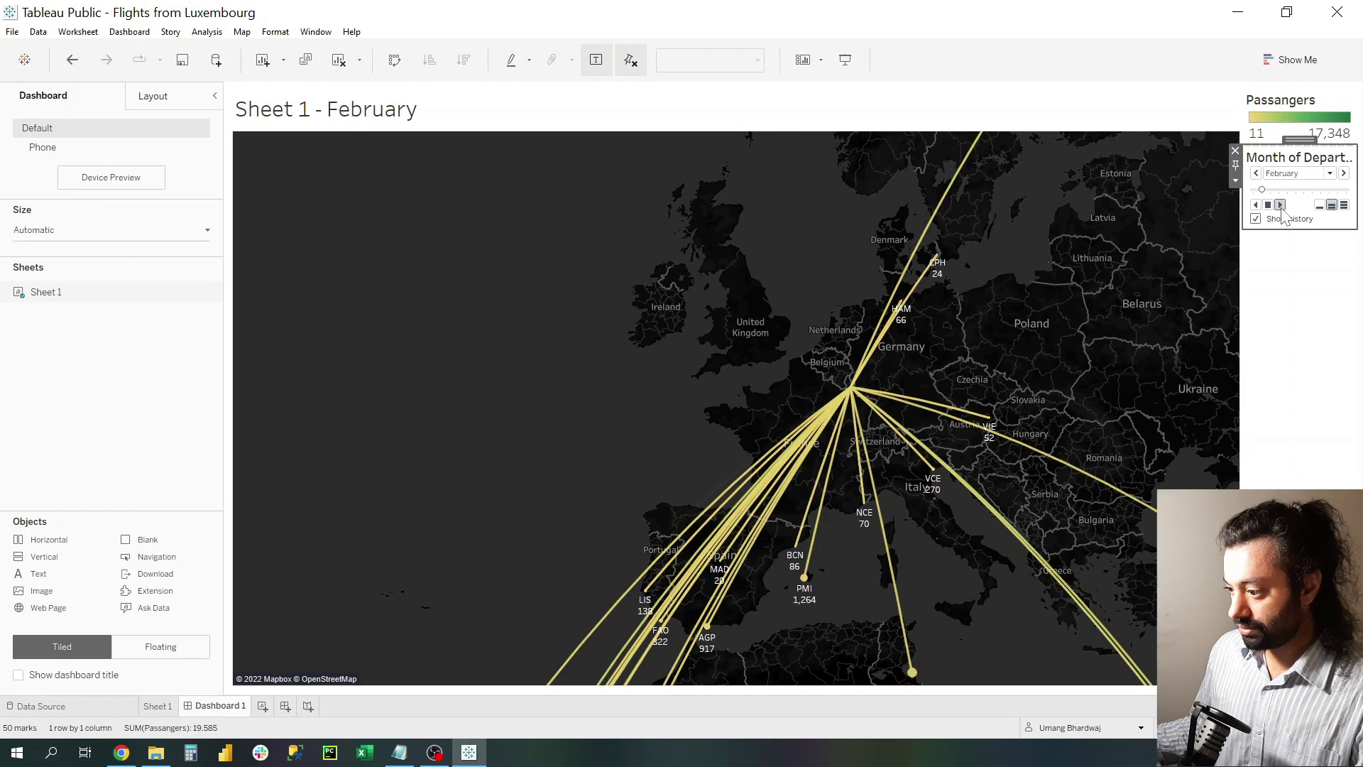
left_click(1344, 173)
left_click(1343, 173)
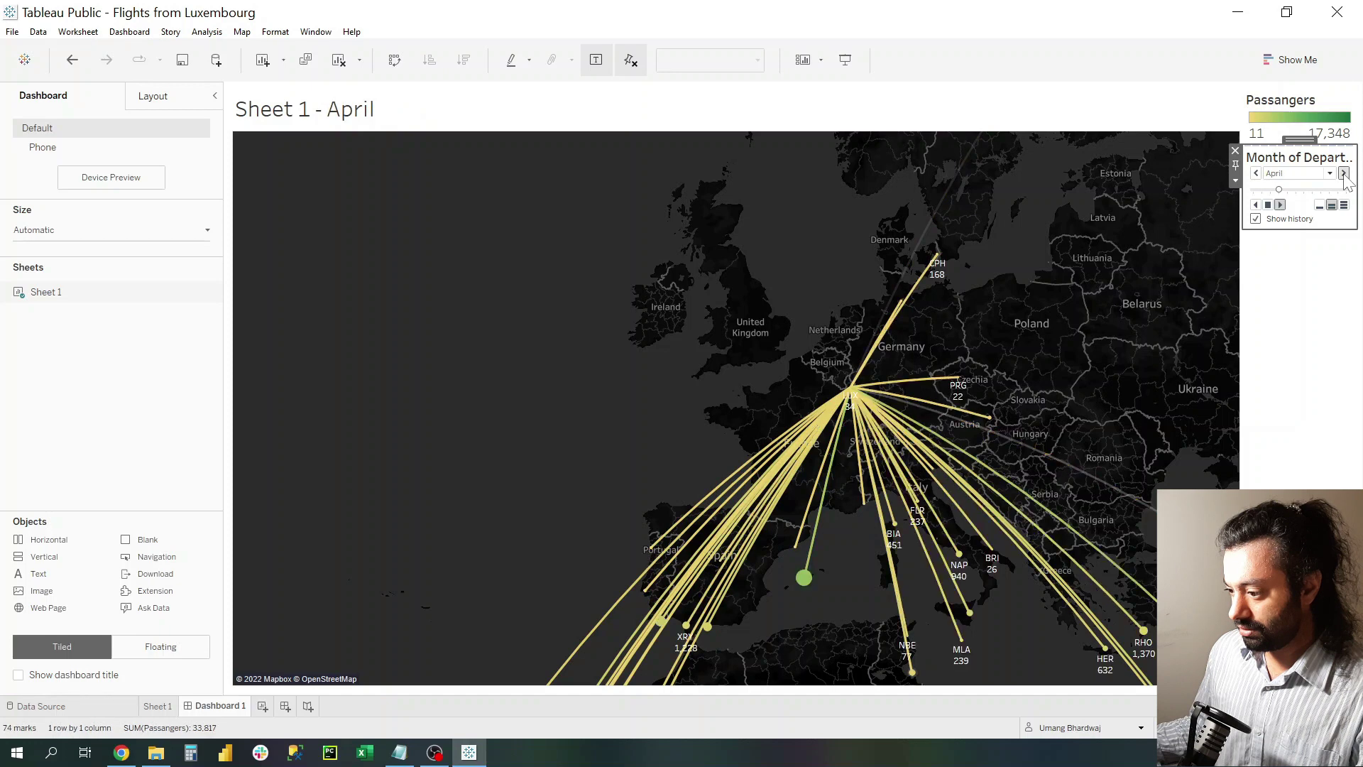
left_click(1344, 173)
left_click(1344, 173)
left_click(1344, 173)
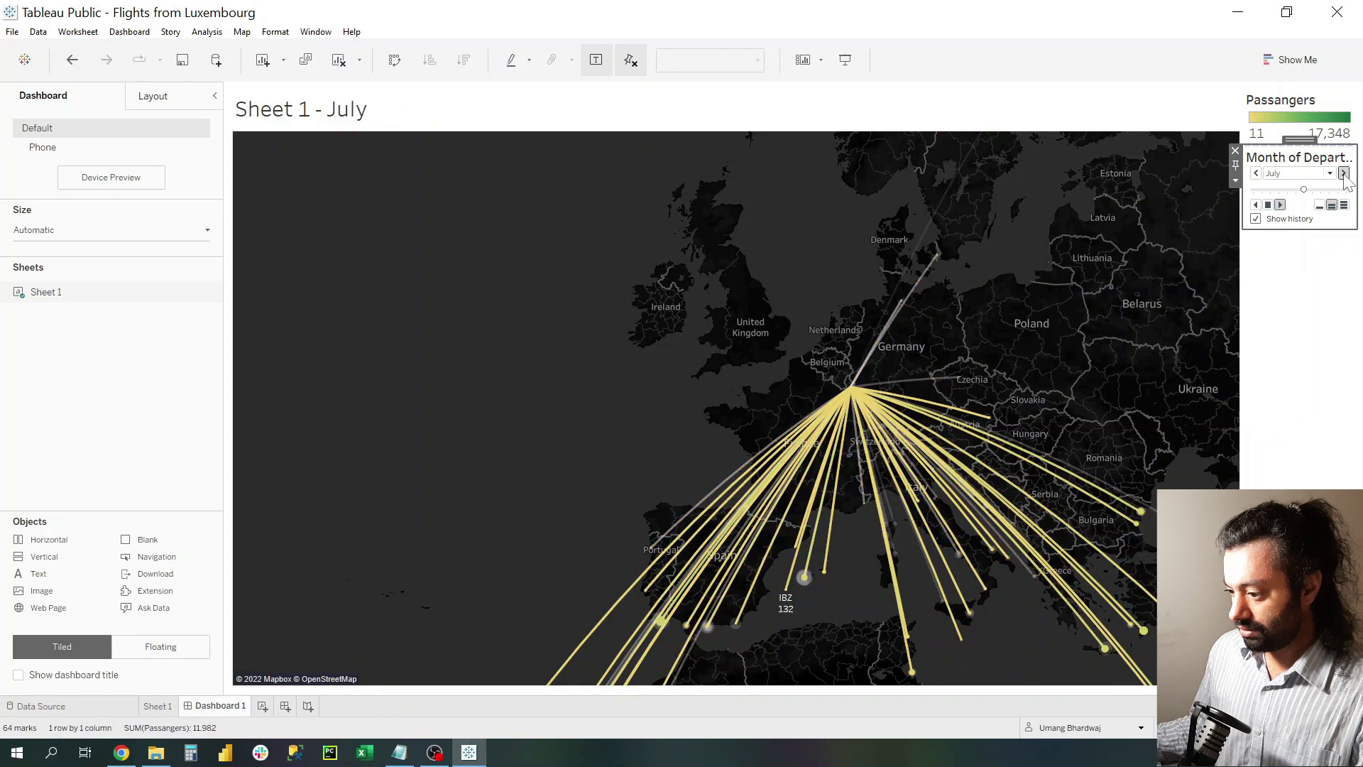
left_click(1344, 173)
left_click(1344, 173)
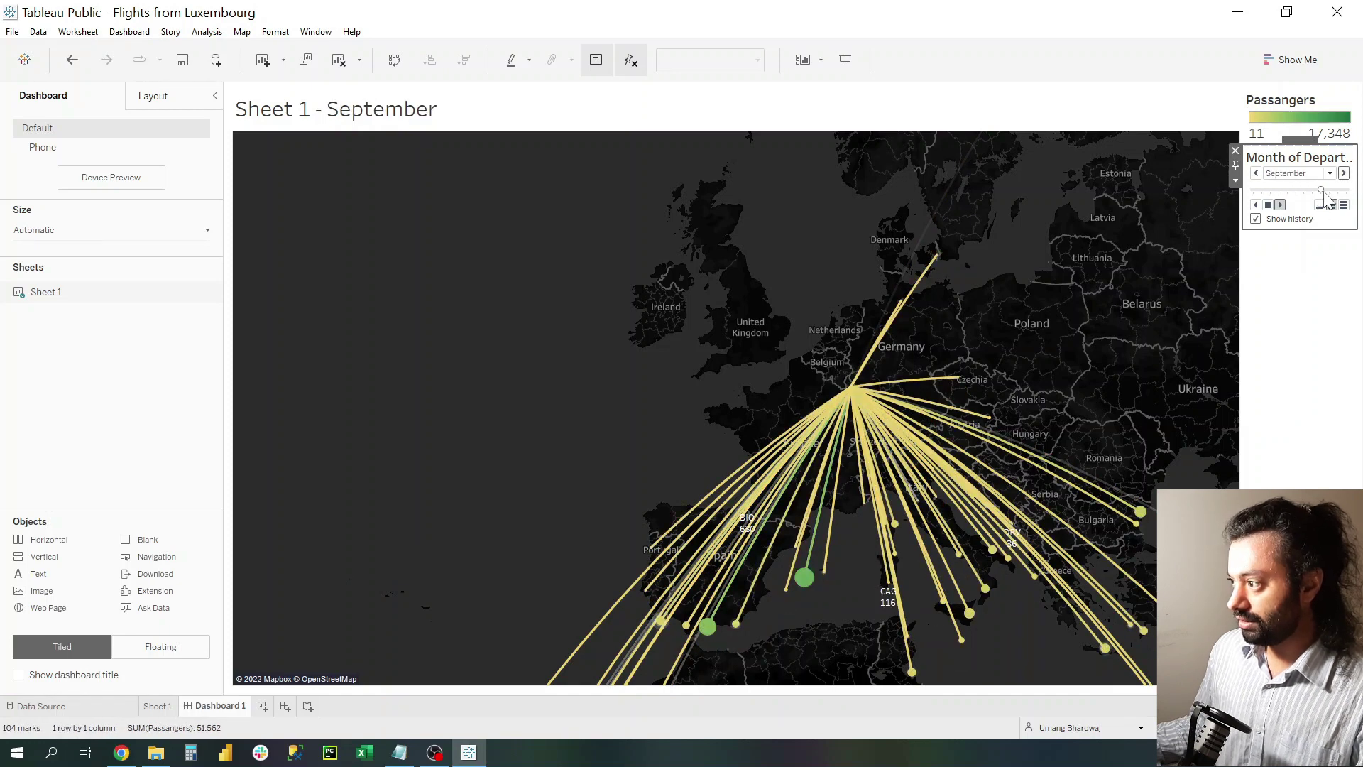
left_click_drag(1321, 192, 1242, 198)
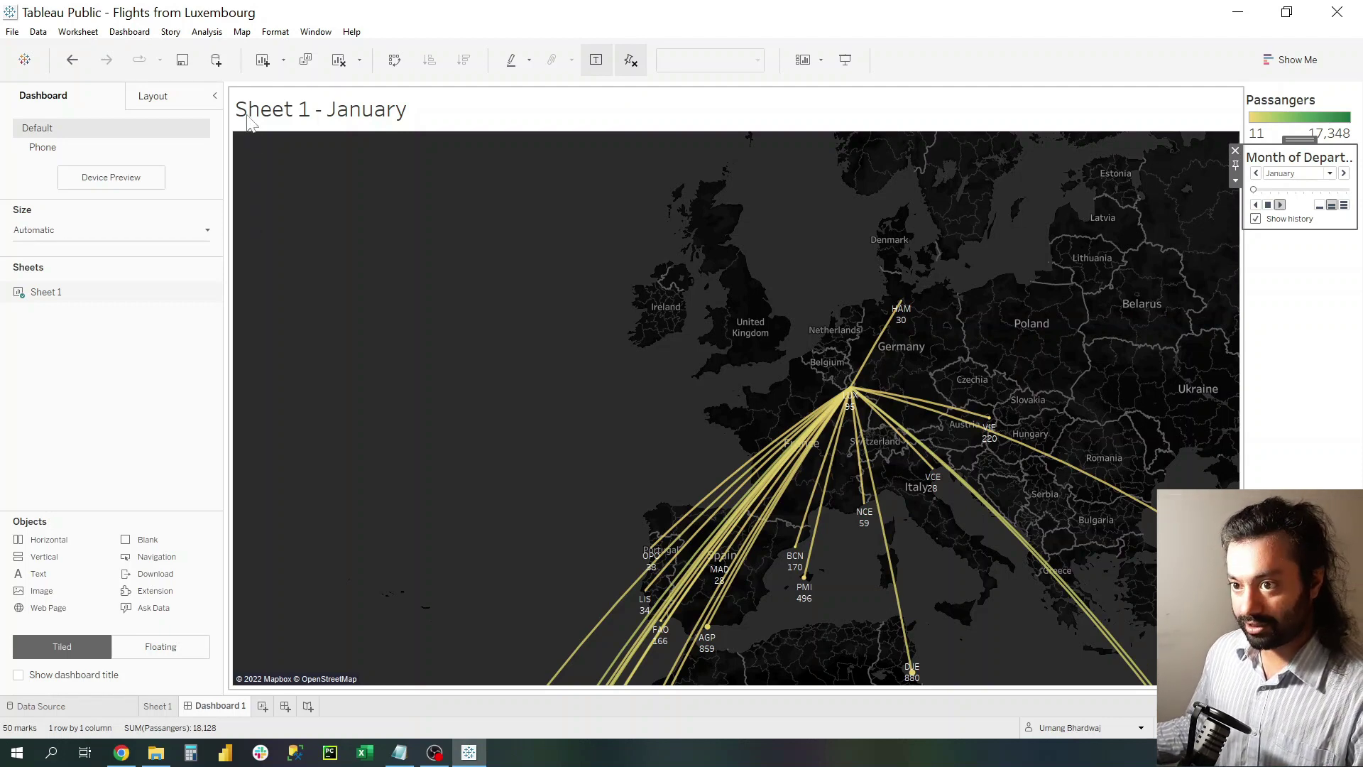
Turn workbook animations On at 0.30 seconds (Fast), Simultaneous, and select the Sheet 1 map zone.
left_click(270, 33)
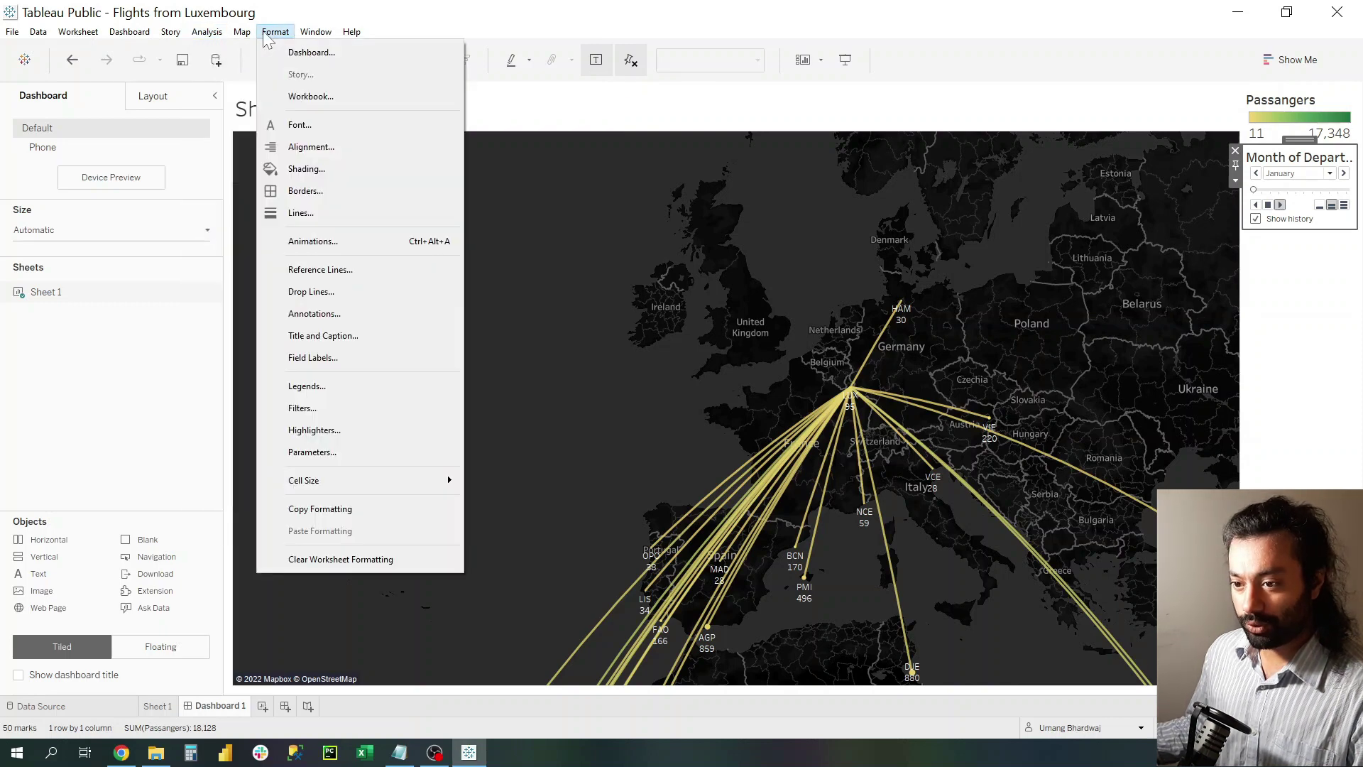
left_click(330, 242)
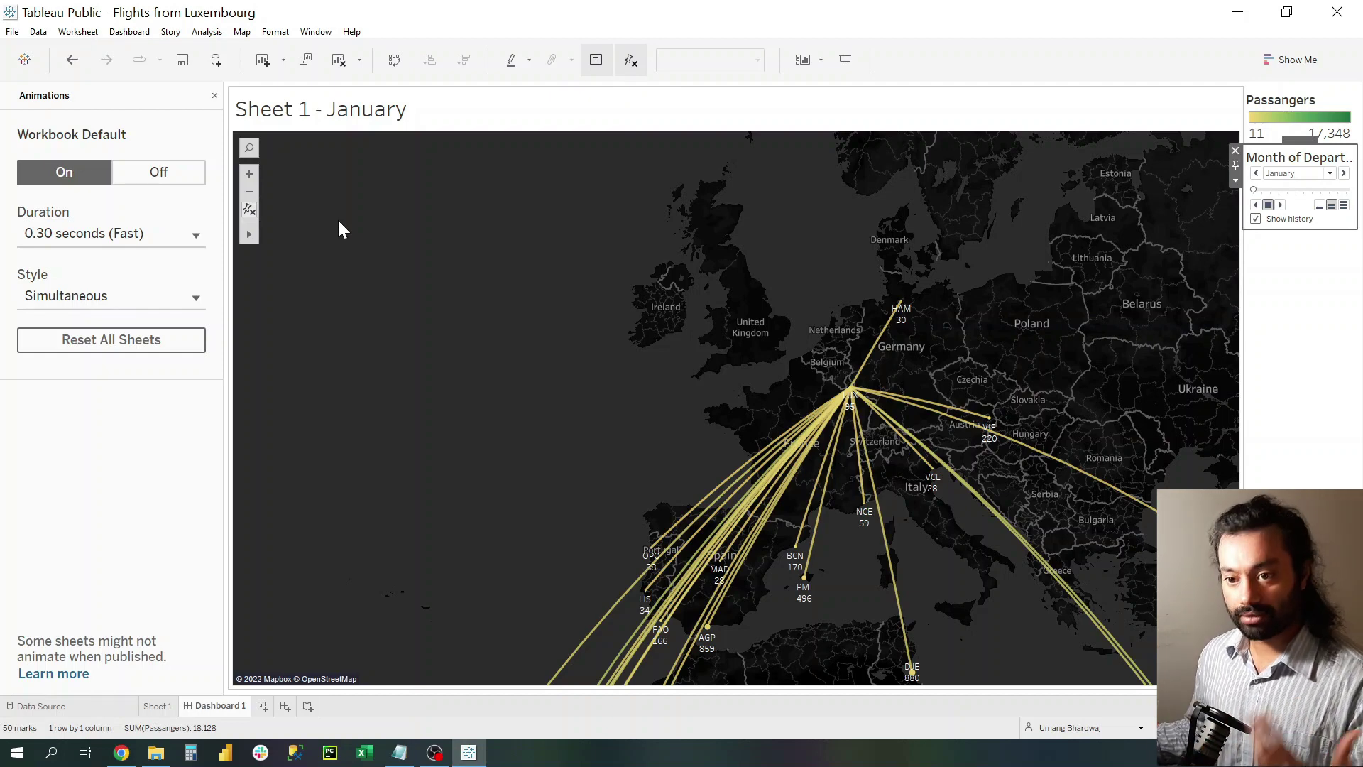
left_click(138, 238)
left_click(113, 257)
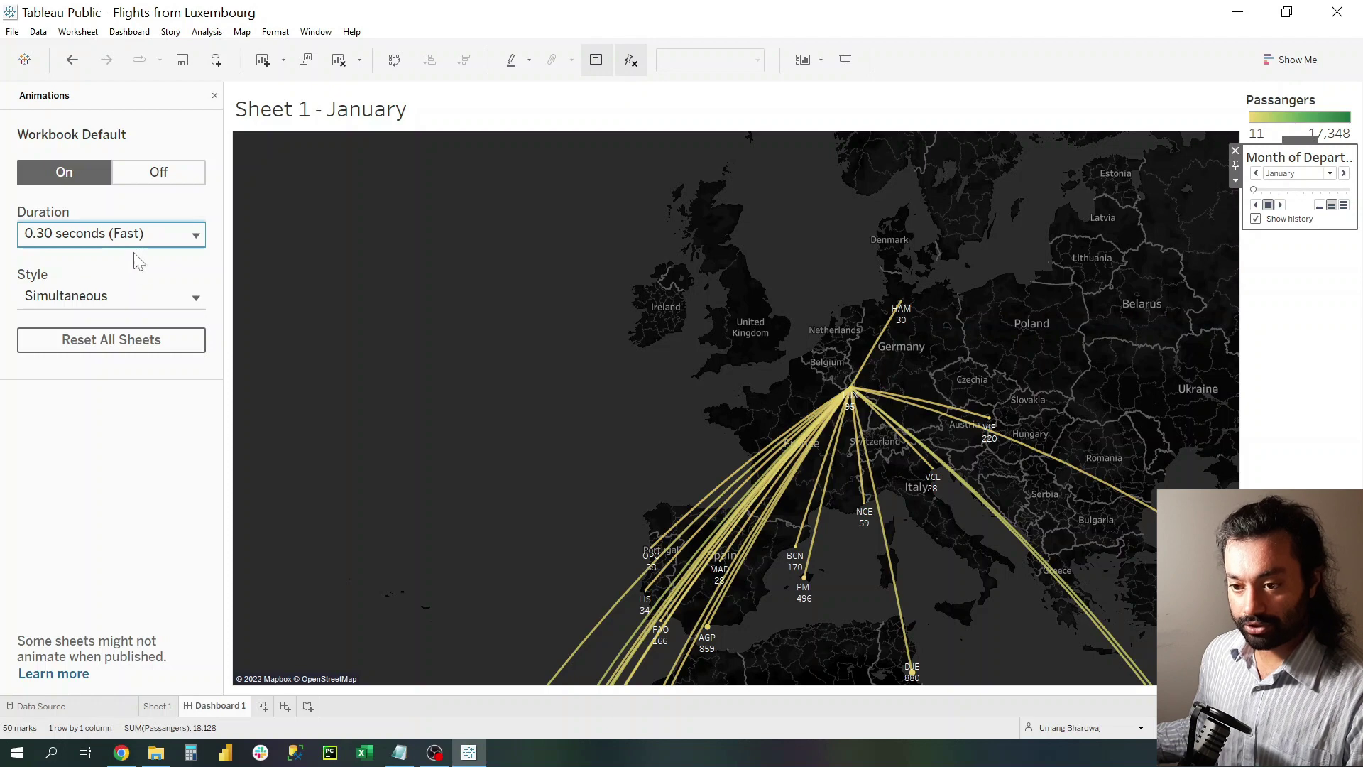
left_click(50, 173)
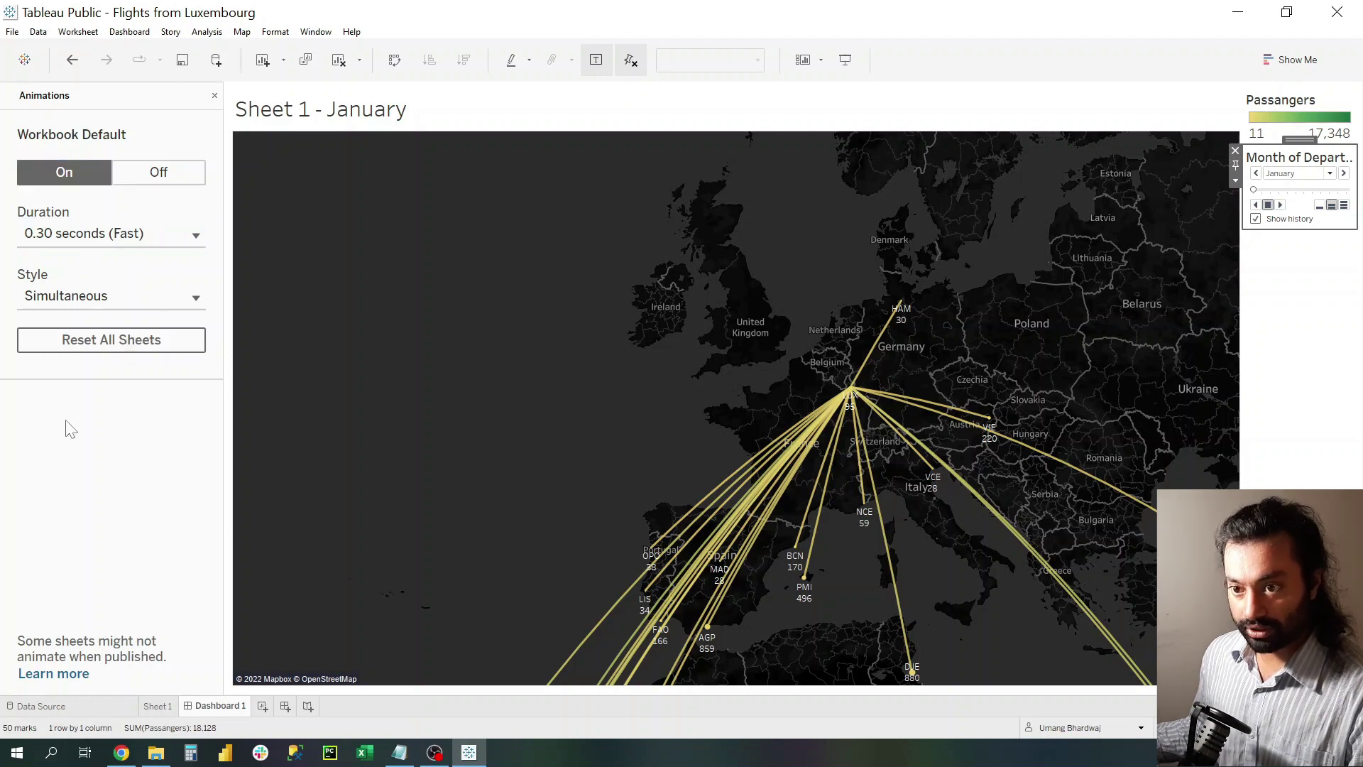
left_click(390, 255)
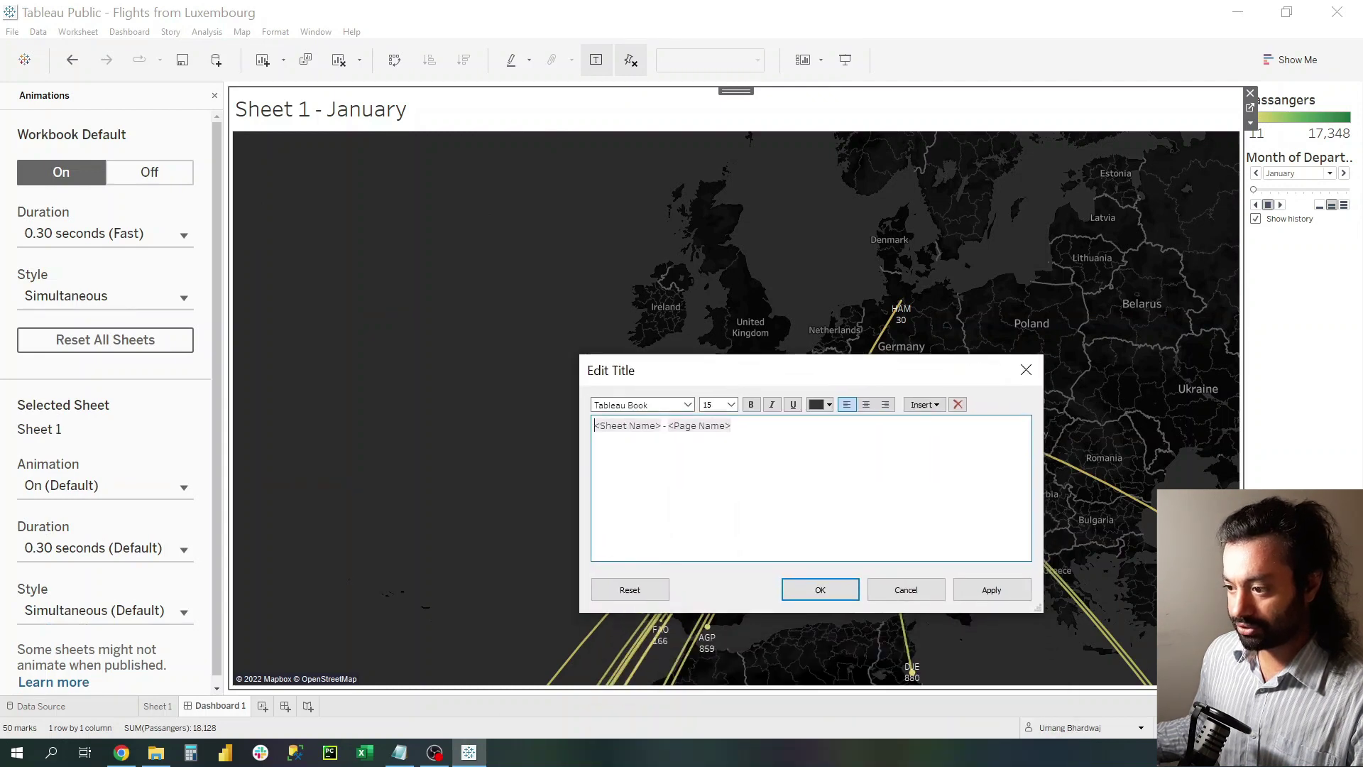
Replace the 'Sheet 1 - January' title with centre-aligned 'Flights from Luxembourg'.
key("ctrl+a")
type("Fl")
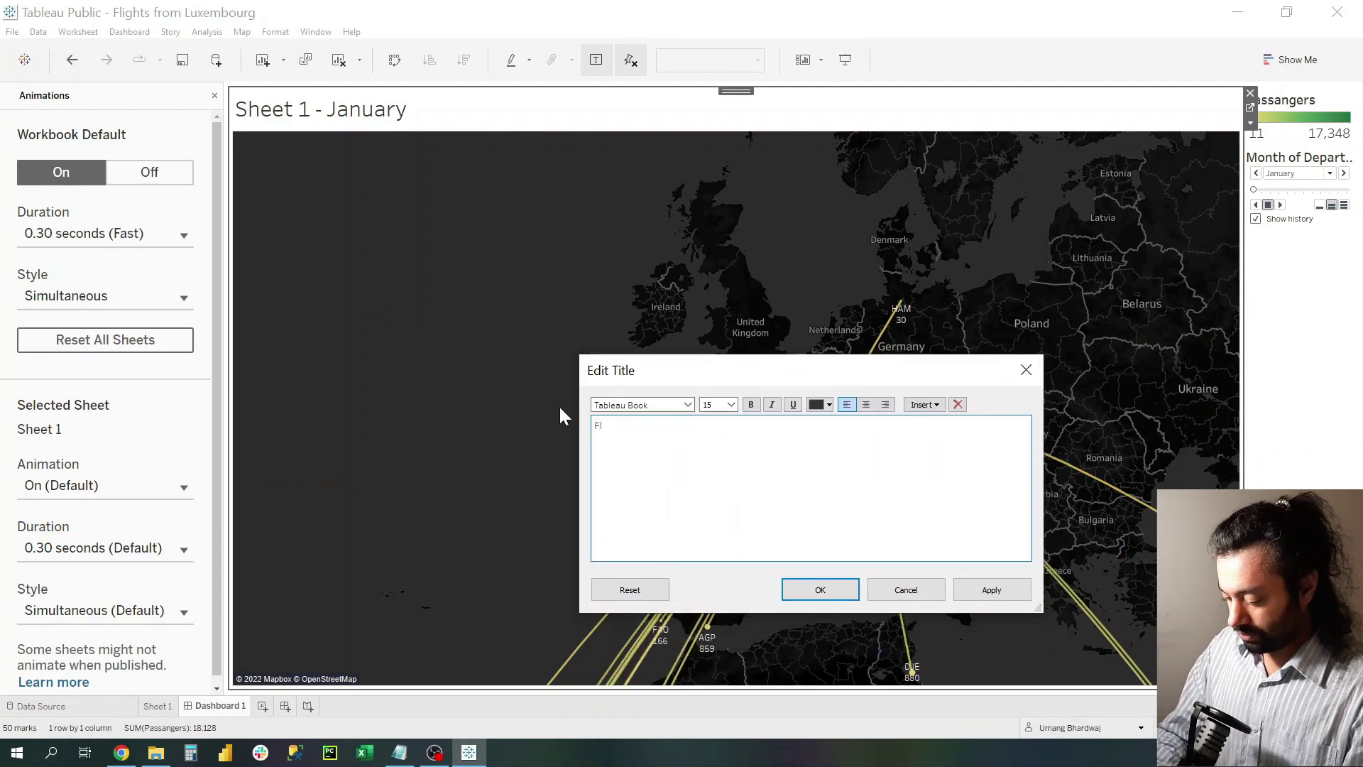
type("ights from ")
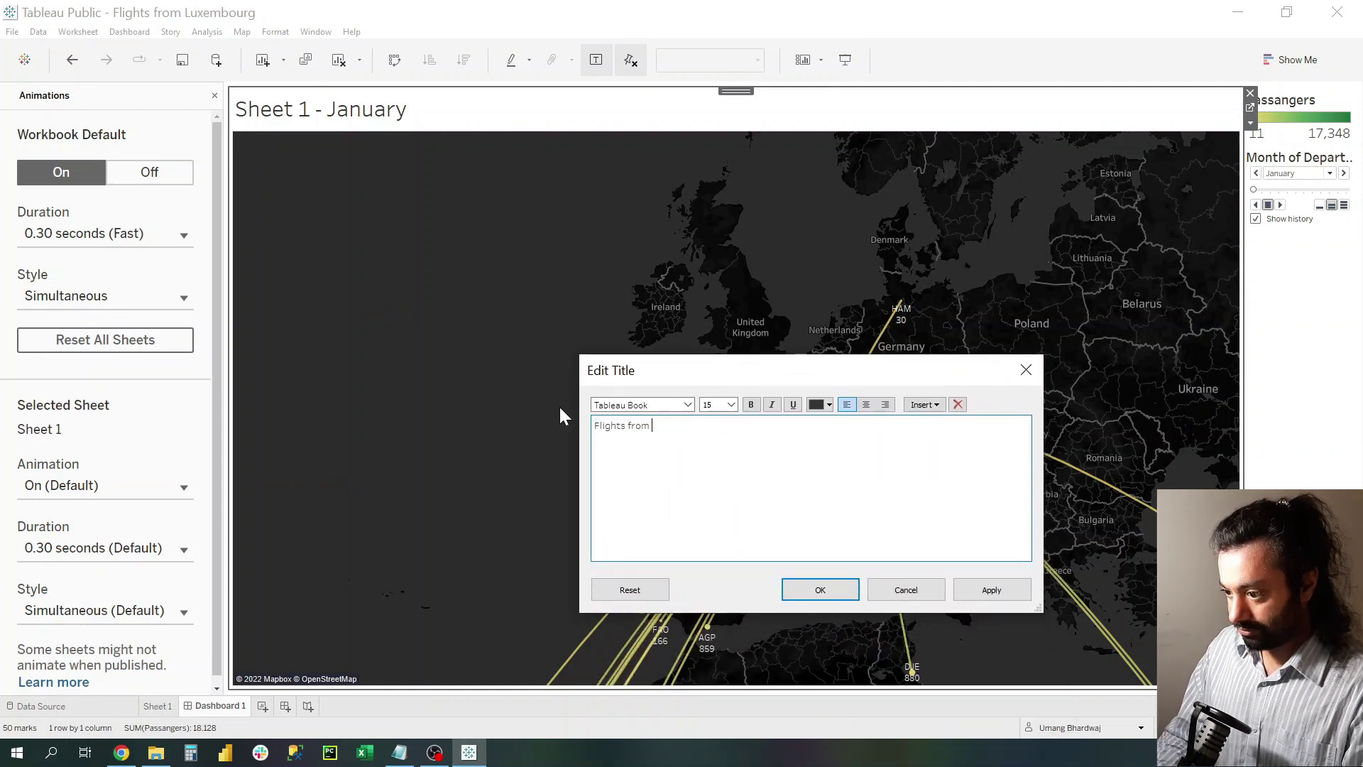
type("Luxembourg")
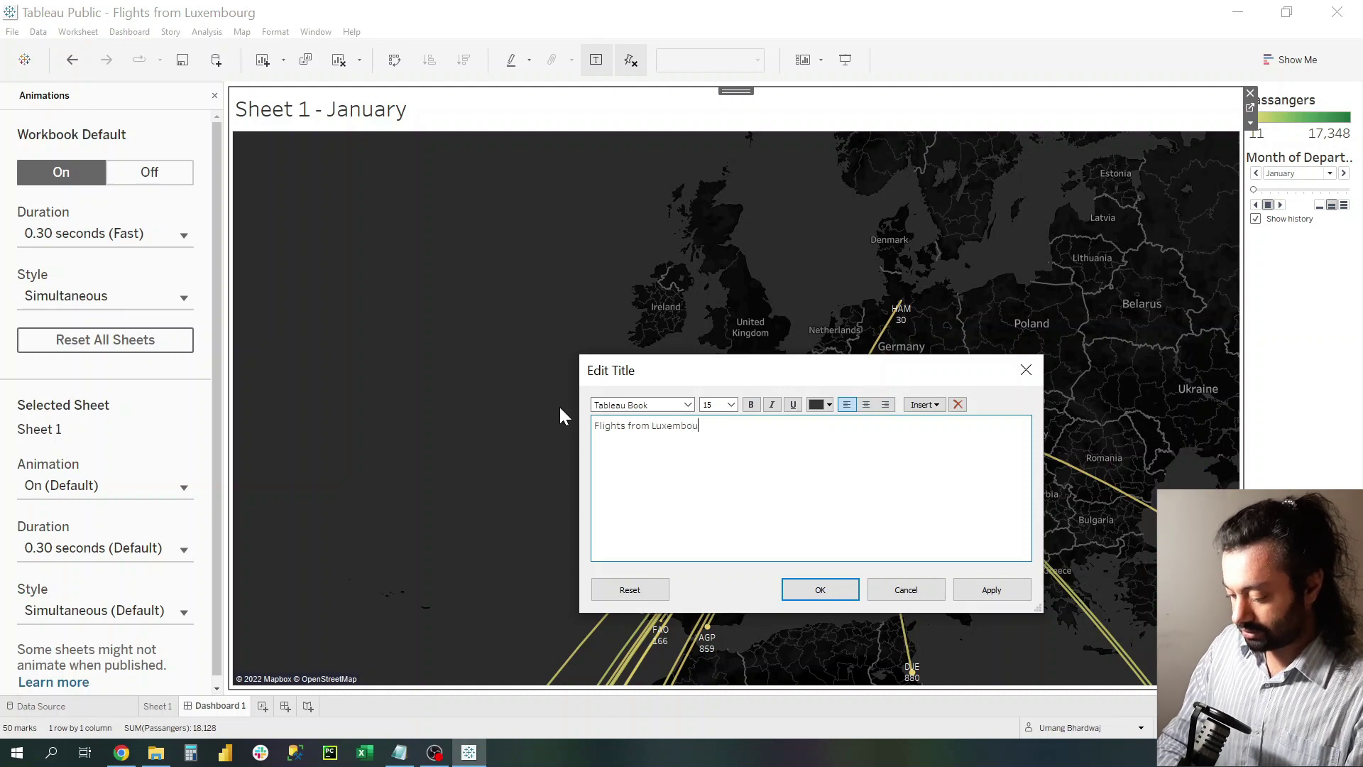
key("ctrl+shift+Left")
key("ctrl+shift+Left")
key("ctrl+shift+Left")
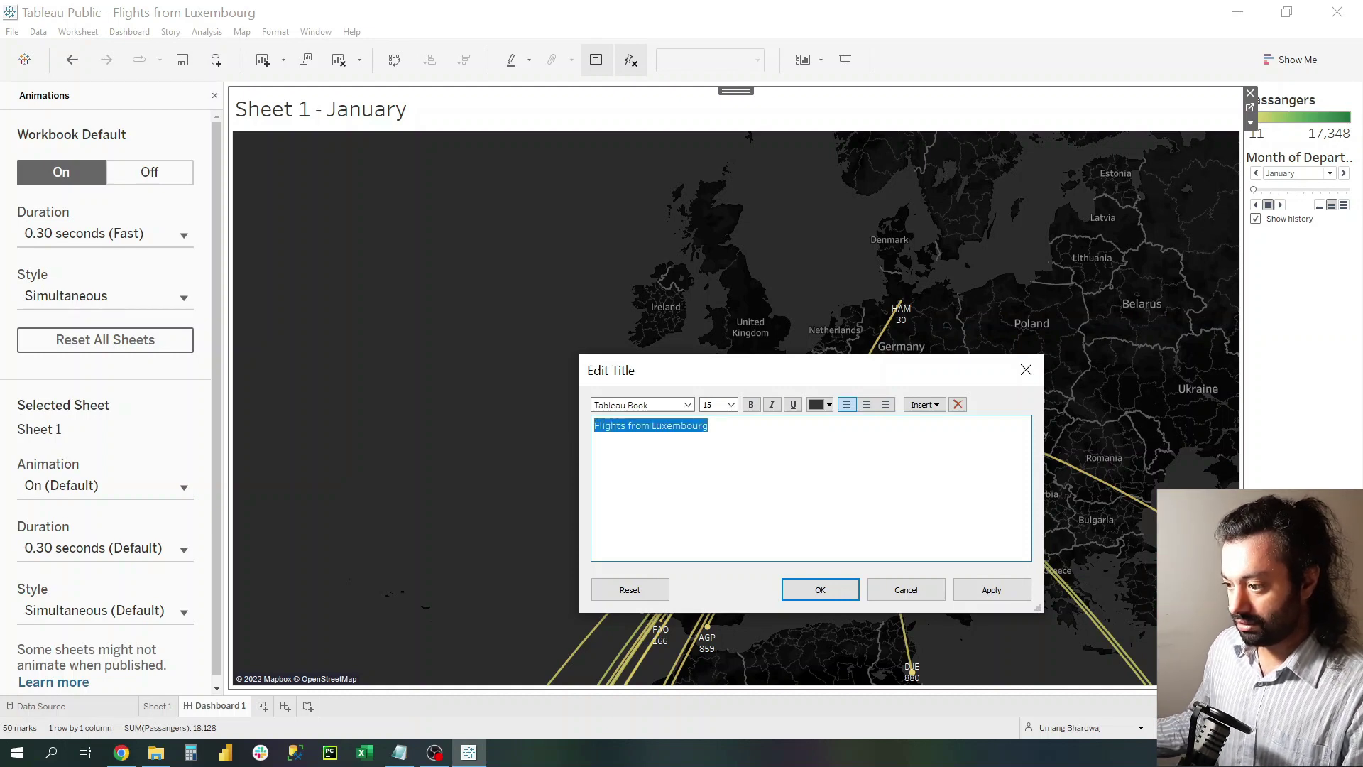
left_click(866, 404)
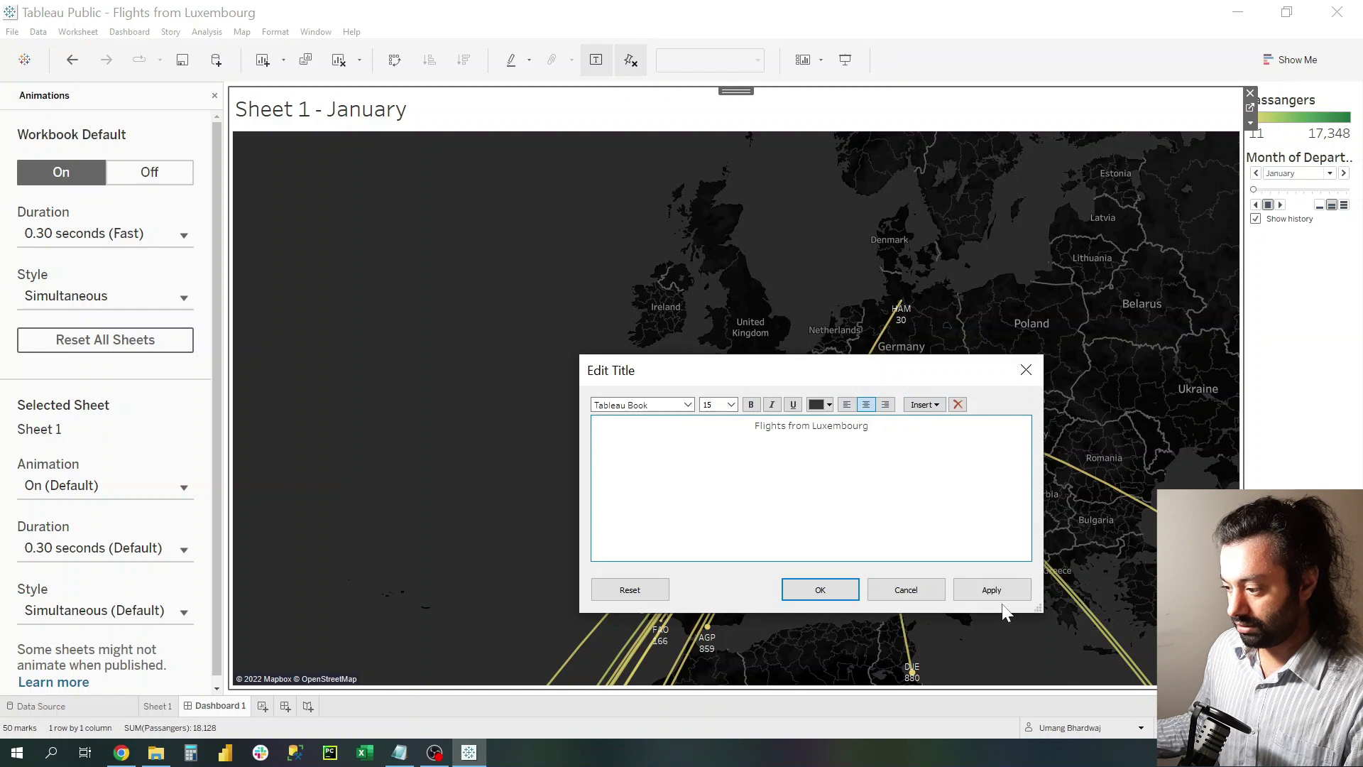
left_click(1005, 596)
left_click(844, 595)
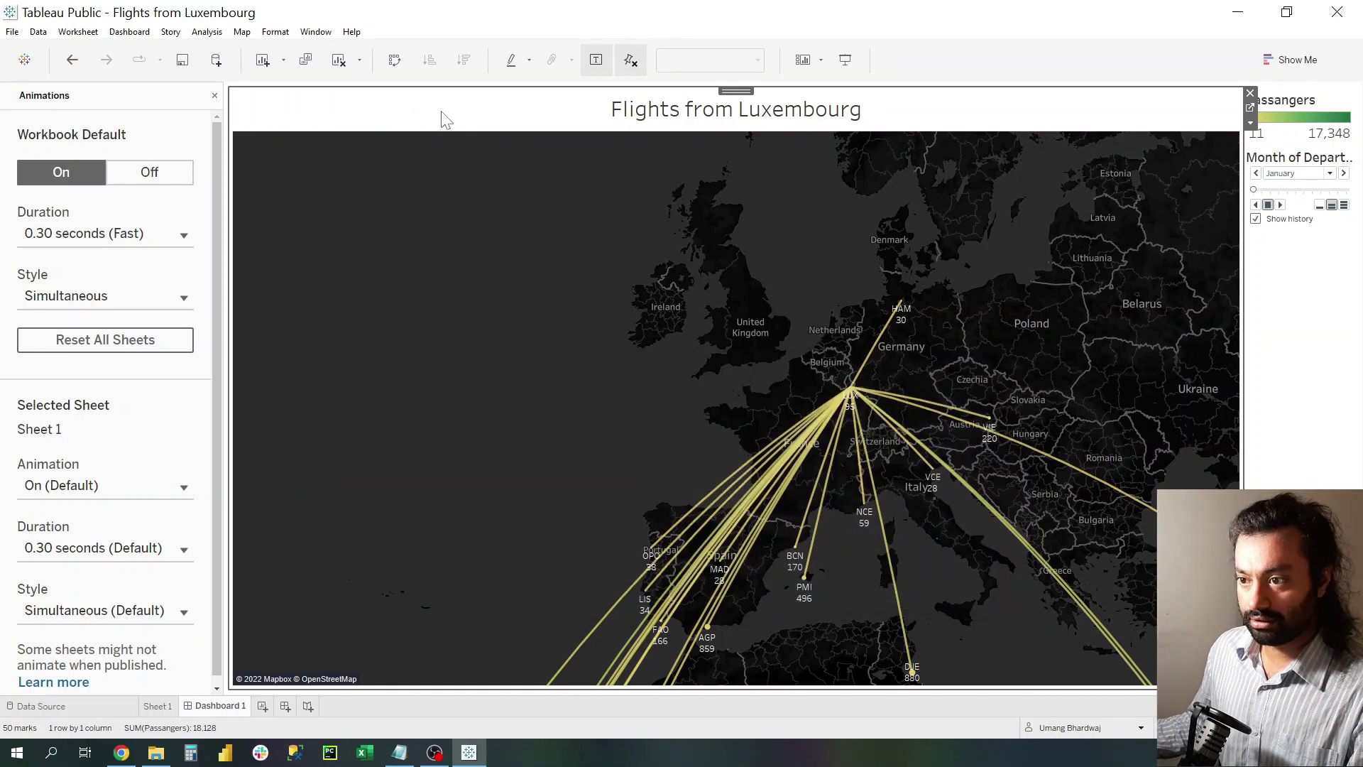
Give the map title black background shading via Format Title.
right_click(443, 116)
left_click(465, 122)
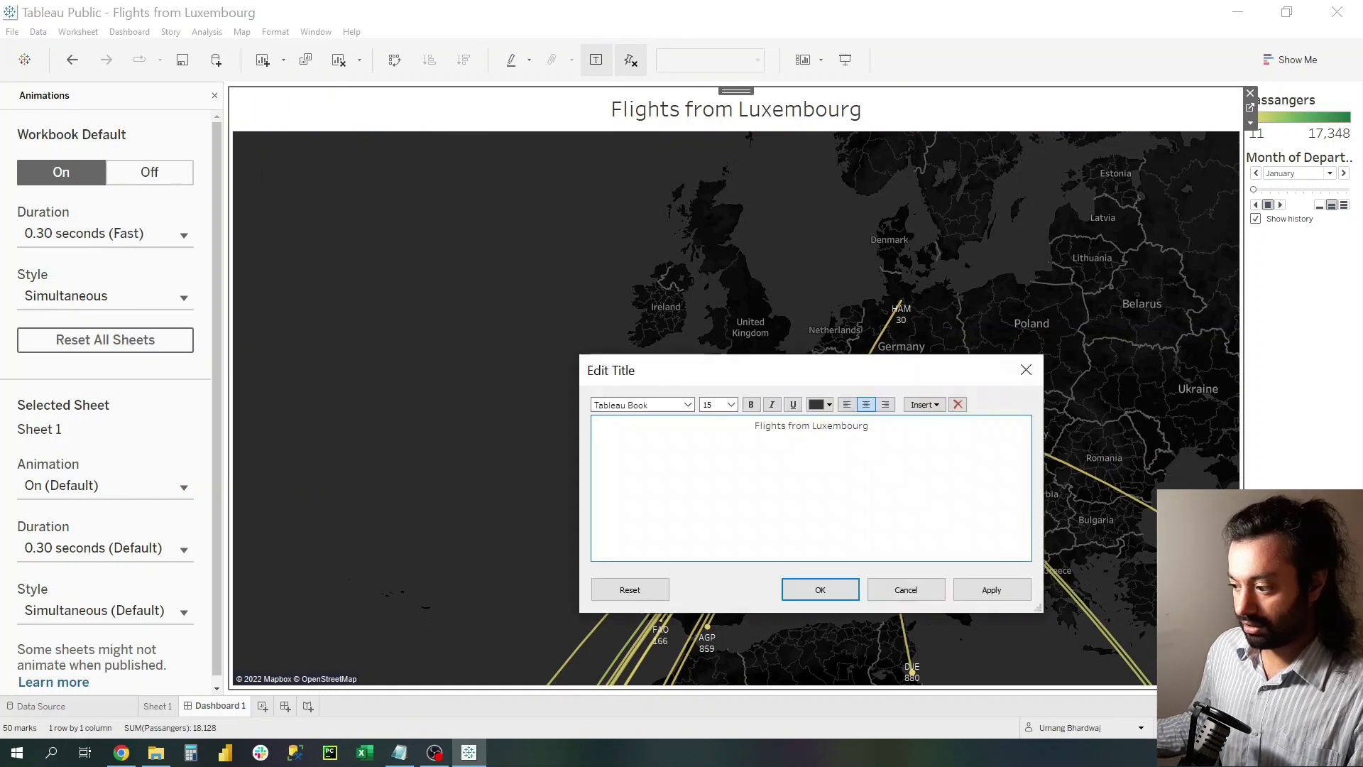
left_click(851, 597)
right_click(498, 115)
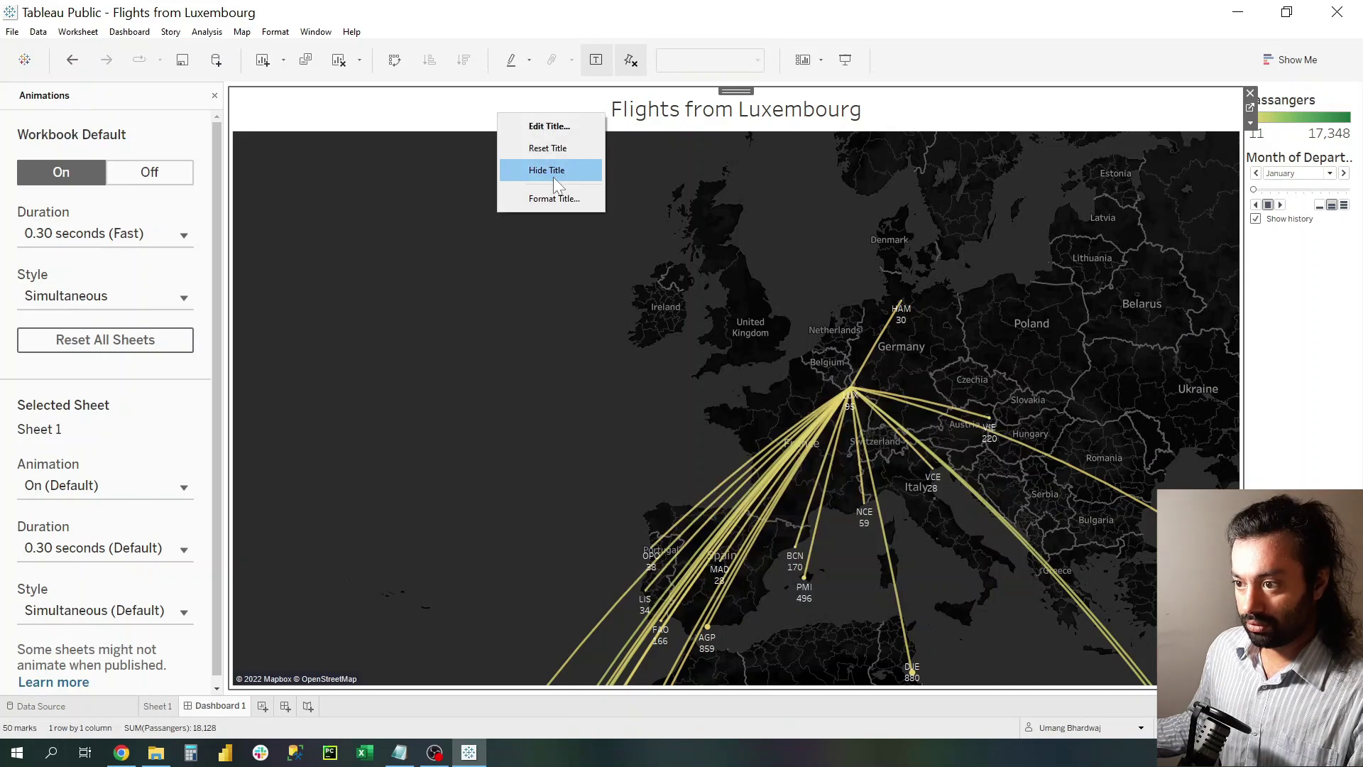
left_click(556, 199)
left_click(169, 149)
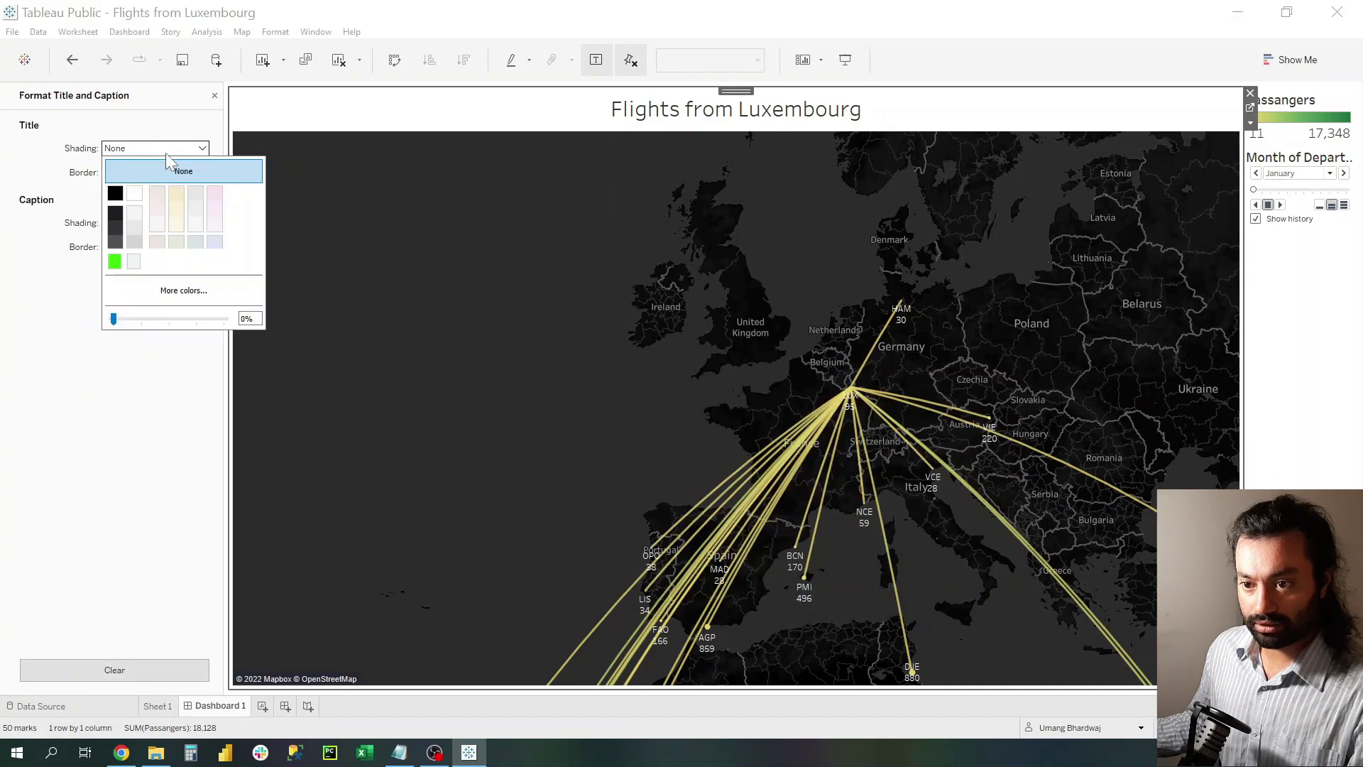
left_click(115, 194)
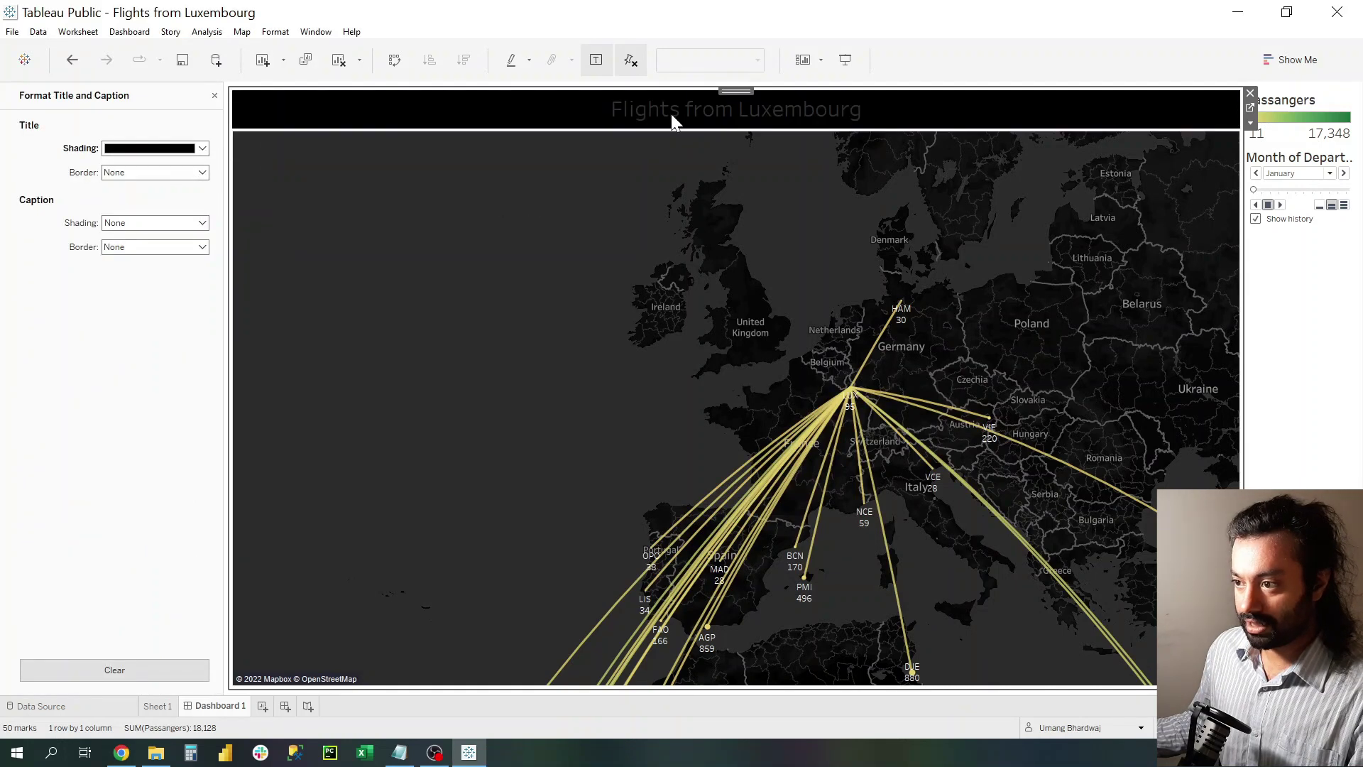
Make the 'Flights from Luxembourg' title text green and bold.
double_click(630, 117)
key("ctrl+a")
left_click(823, 404)
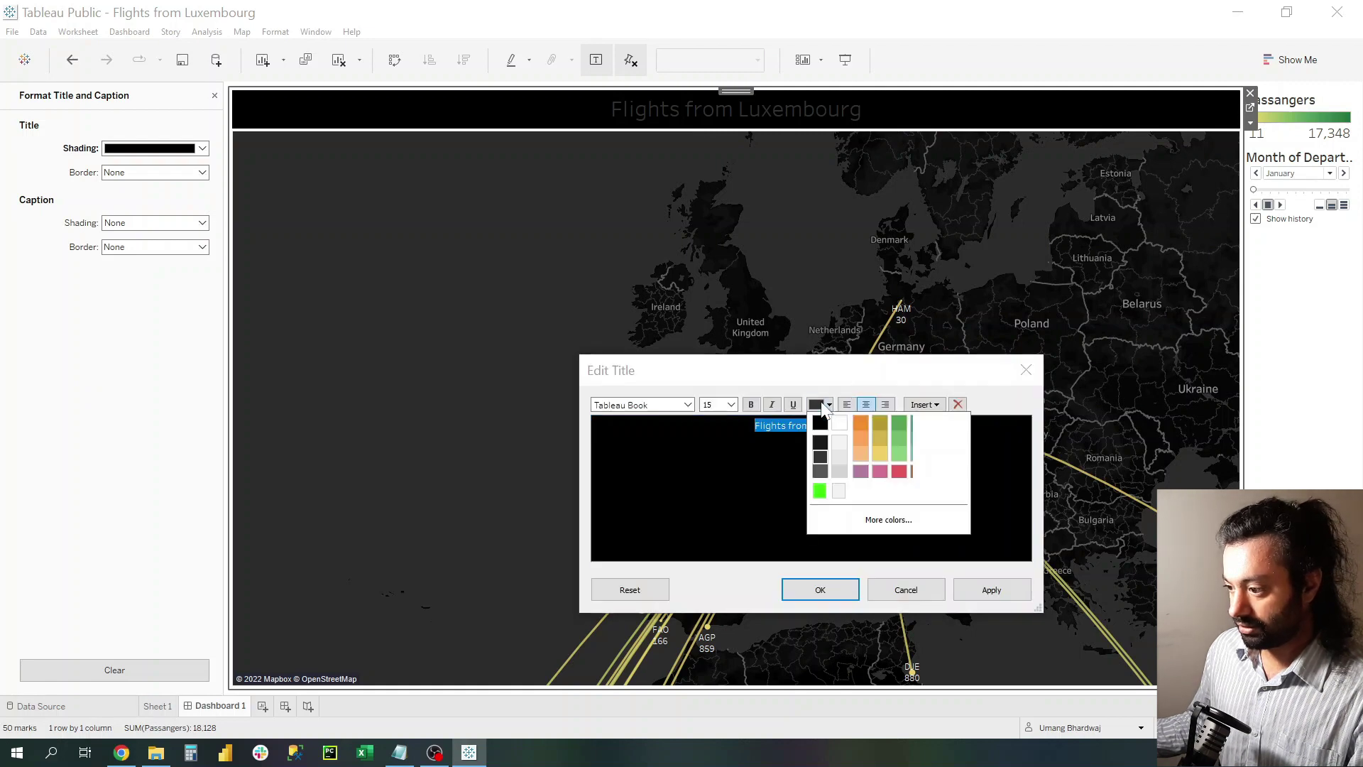
left_click(903, 429)
left_click(887, 428)
left_click(991, 590)
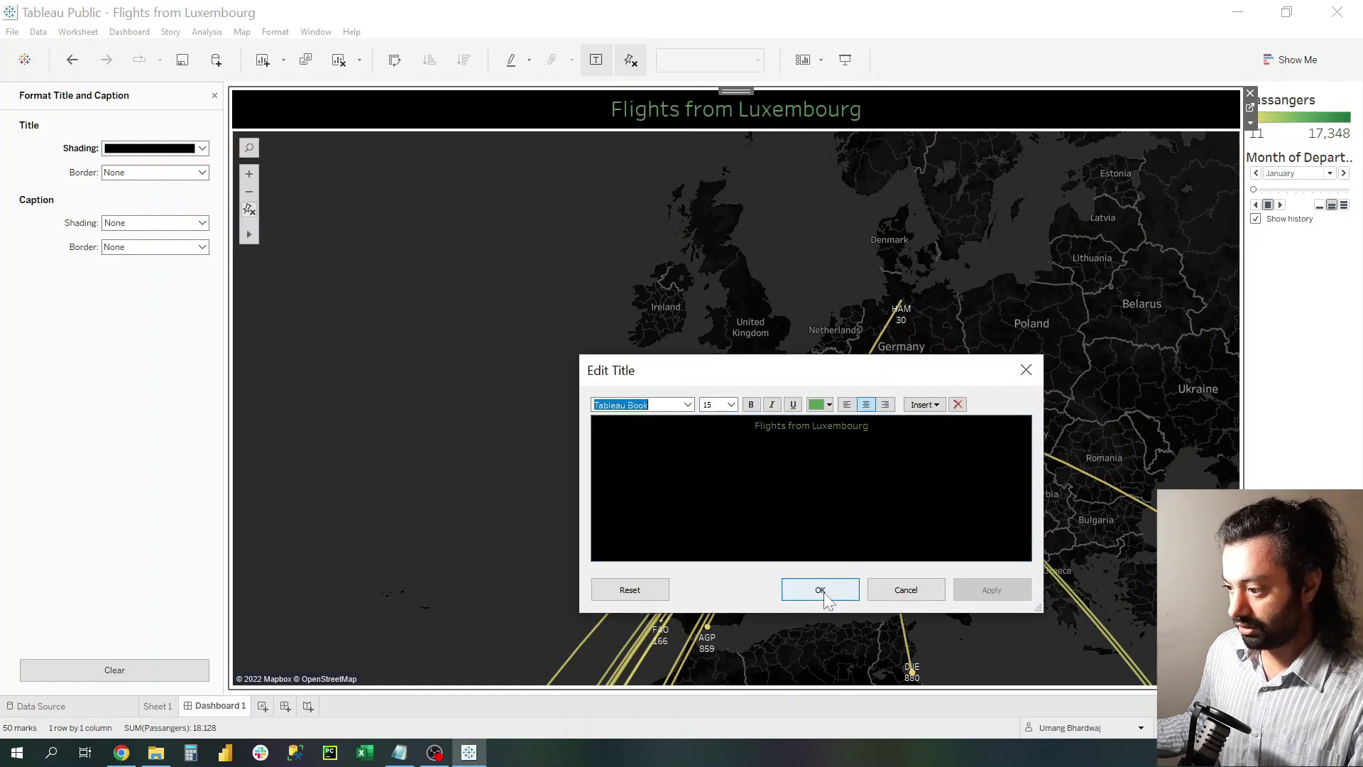
key("ctrl+a")
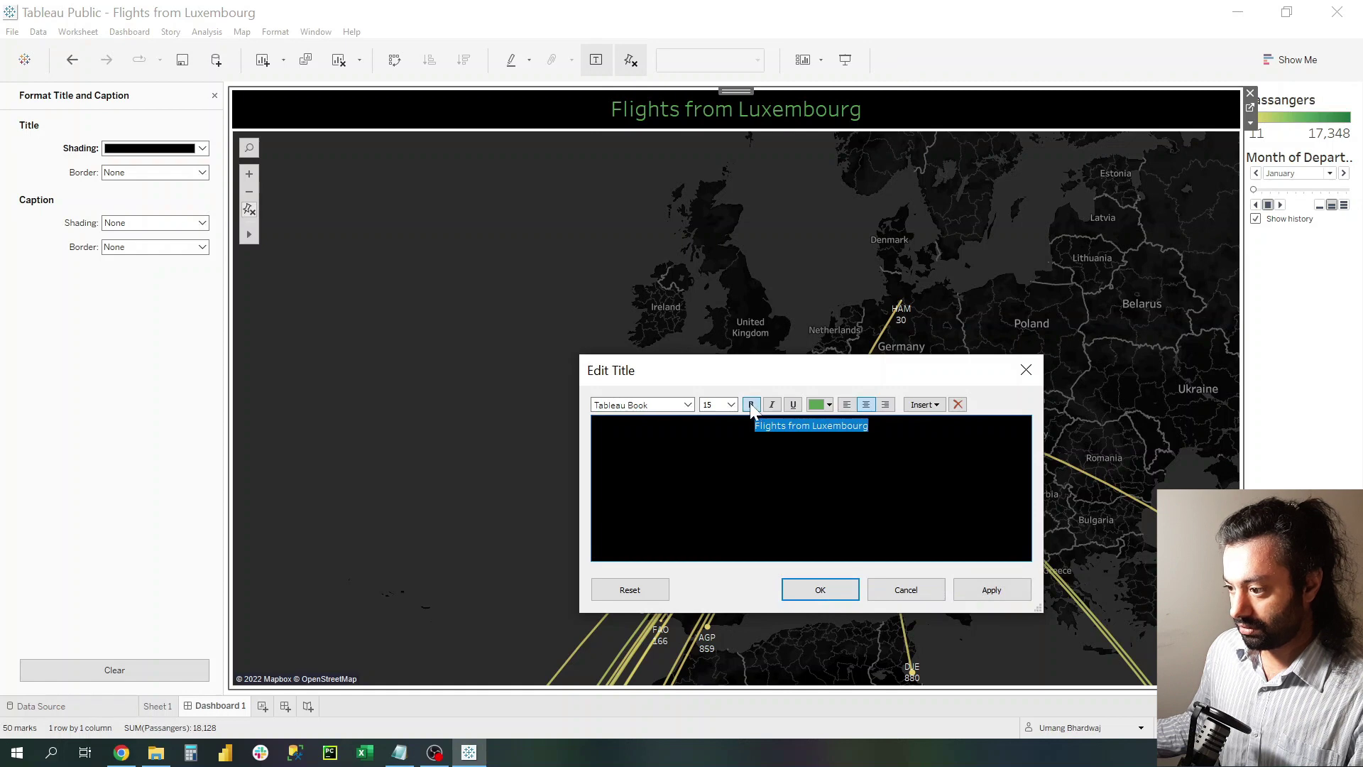
left_click(751, 404)
left_click(990, 590)
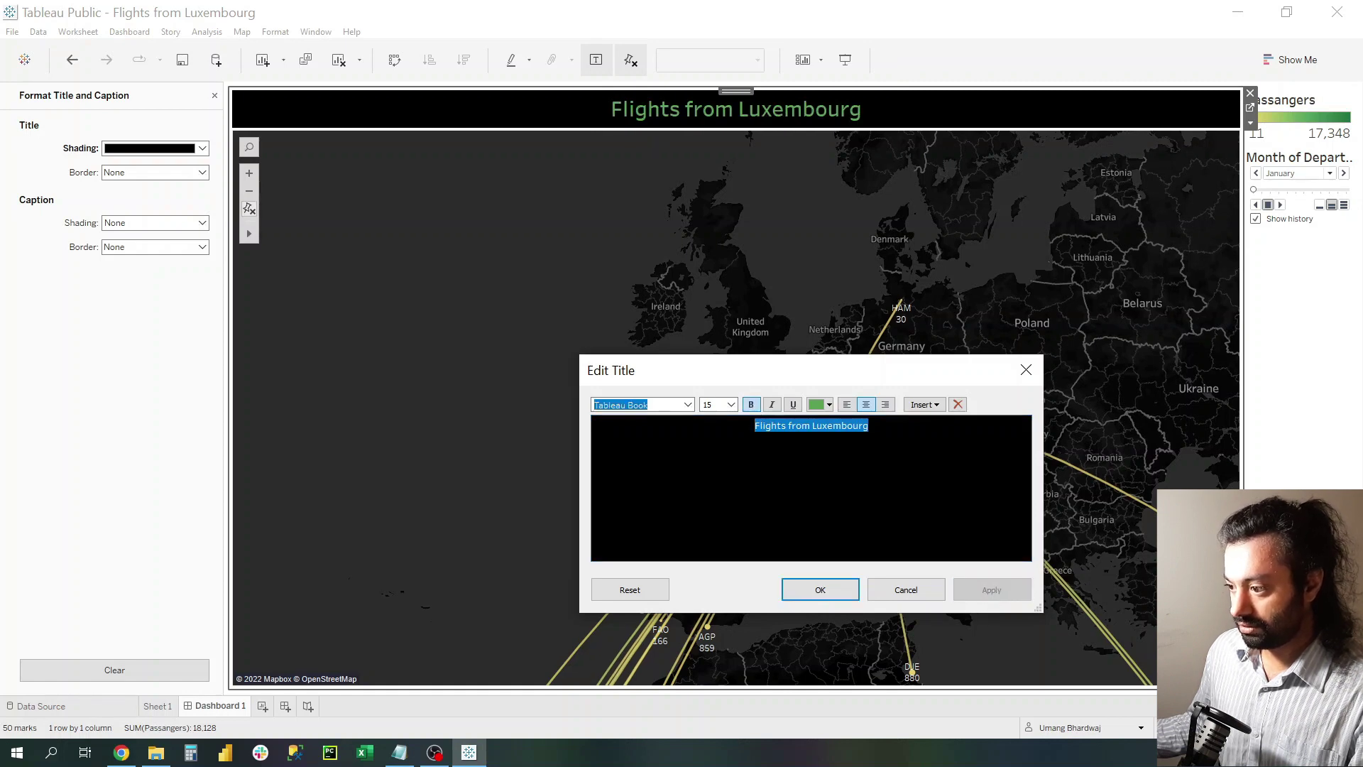
left_click(816, 589)
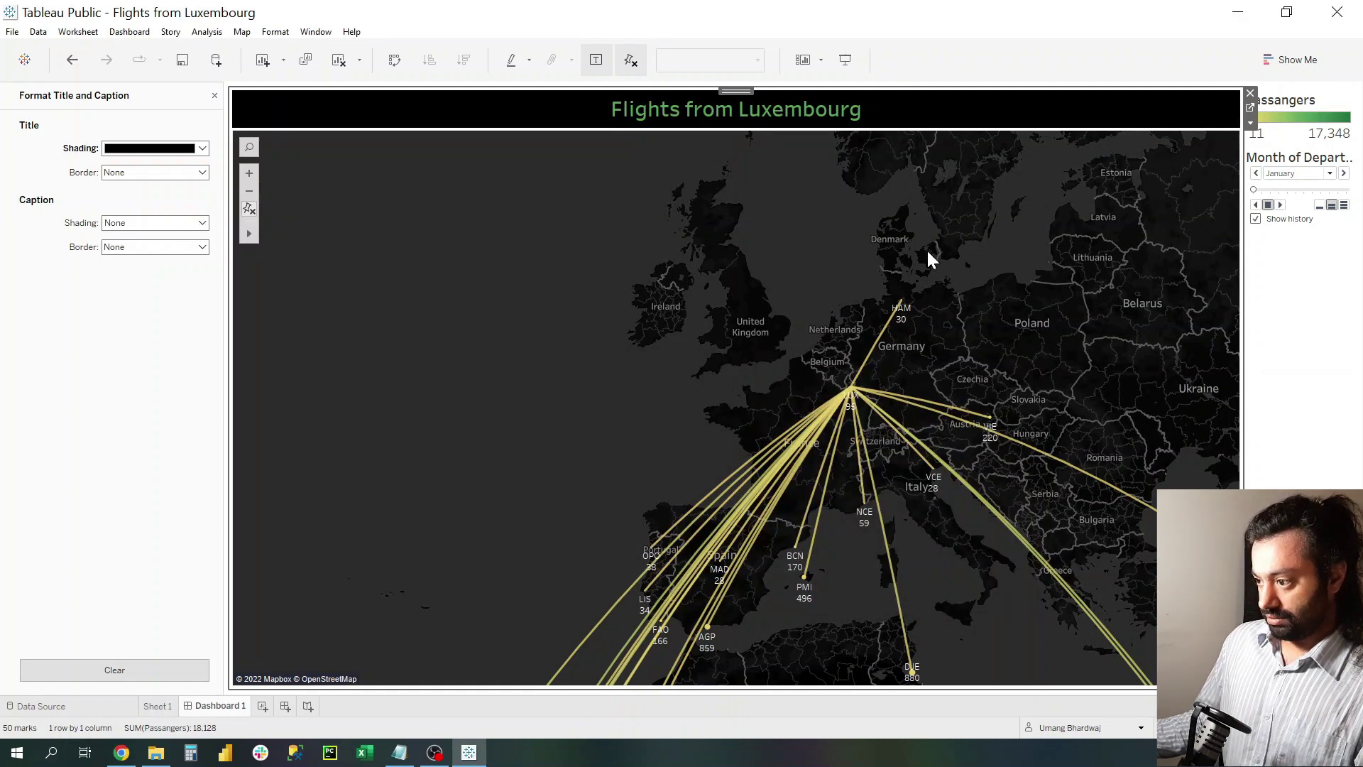
Save the workbook to Tableau Public from the File menu, then pan the published map.
left_click(12, 31)
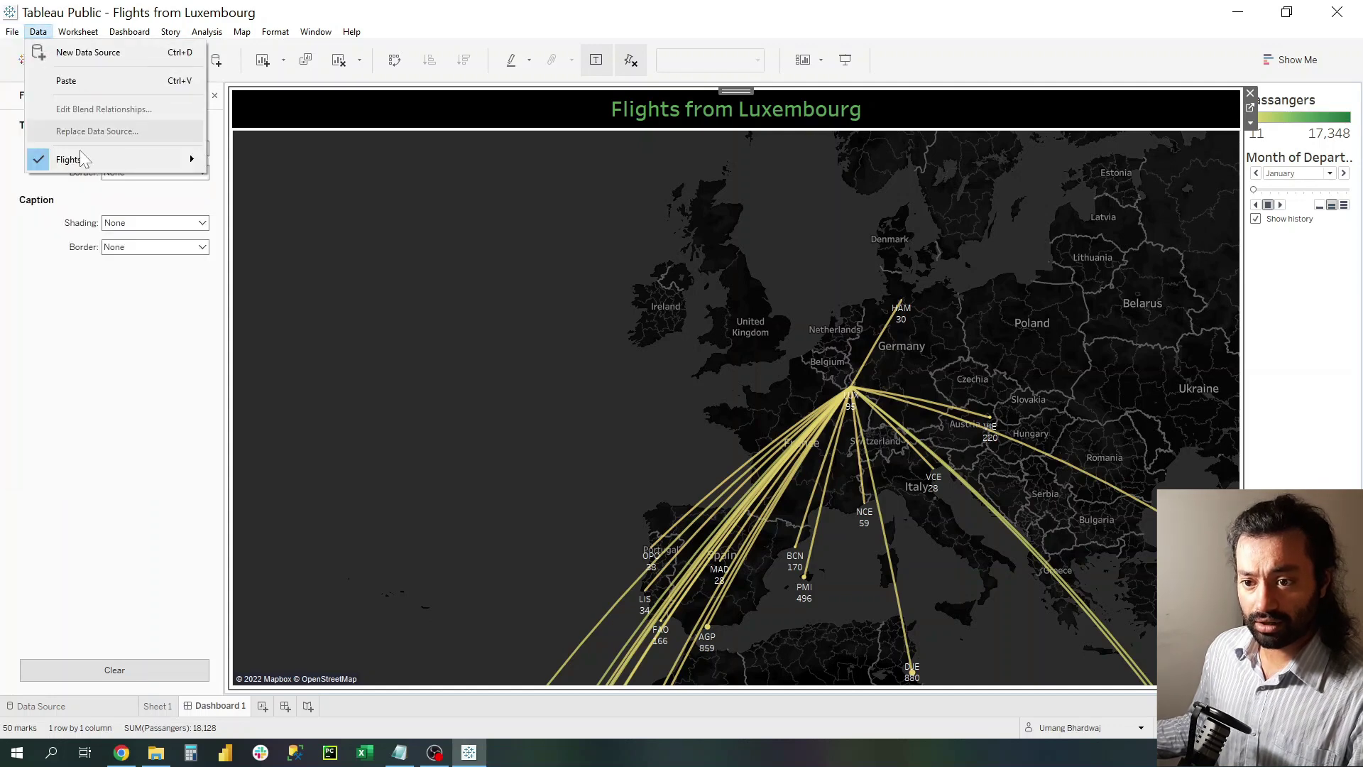
left_click(12, 31)
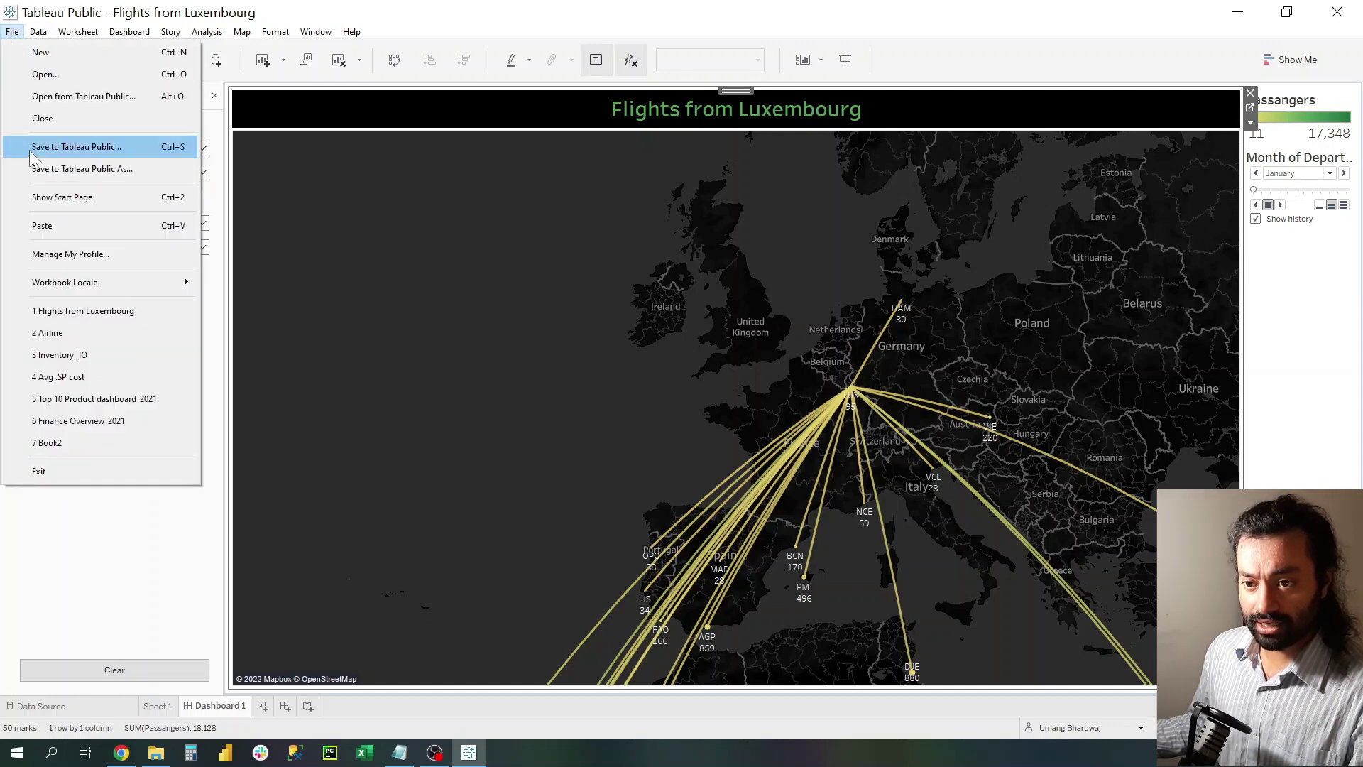
left_click(34, 154)
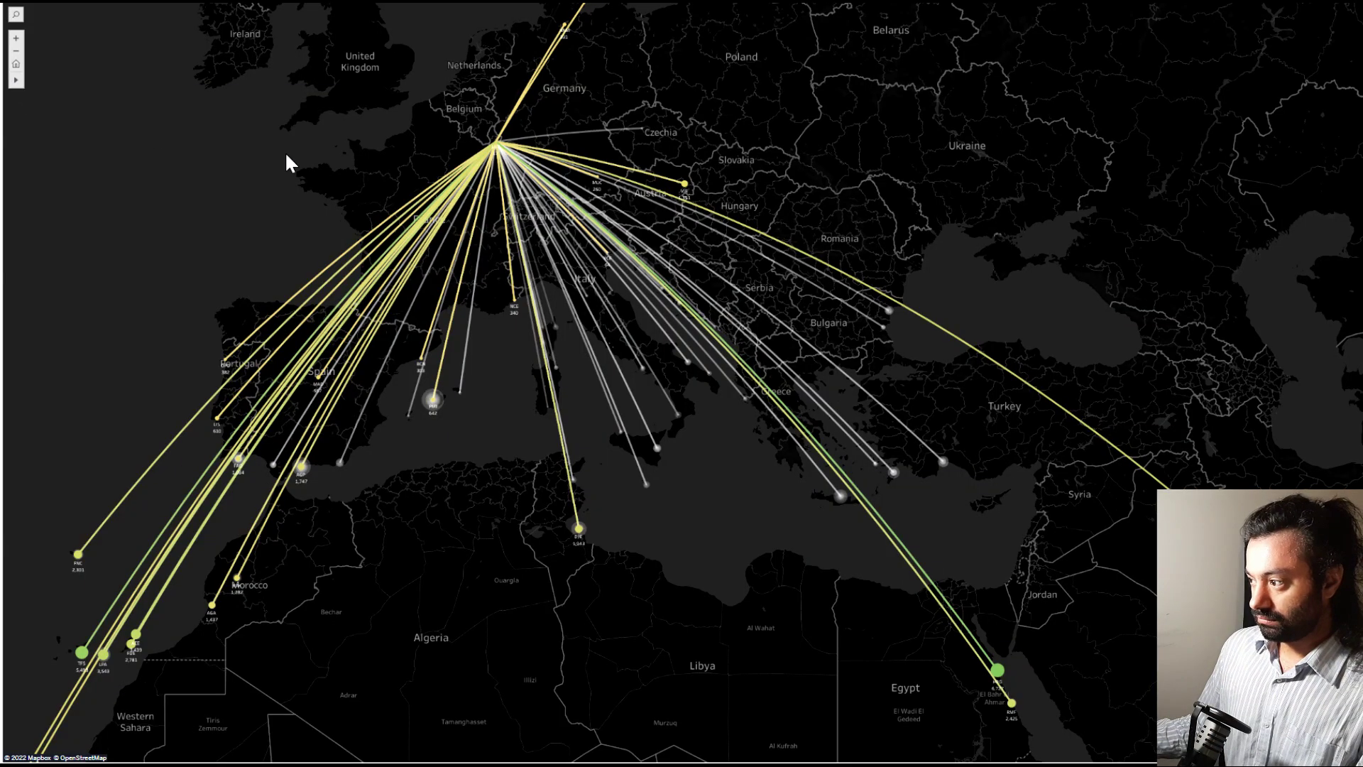
left_click_drag(285, 157, 377, 191)
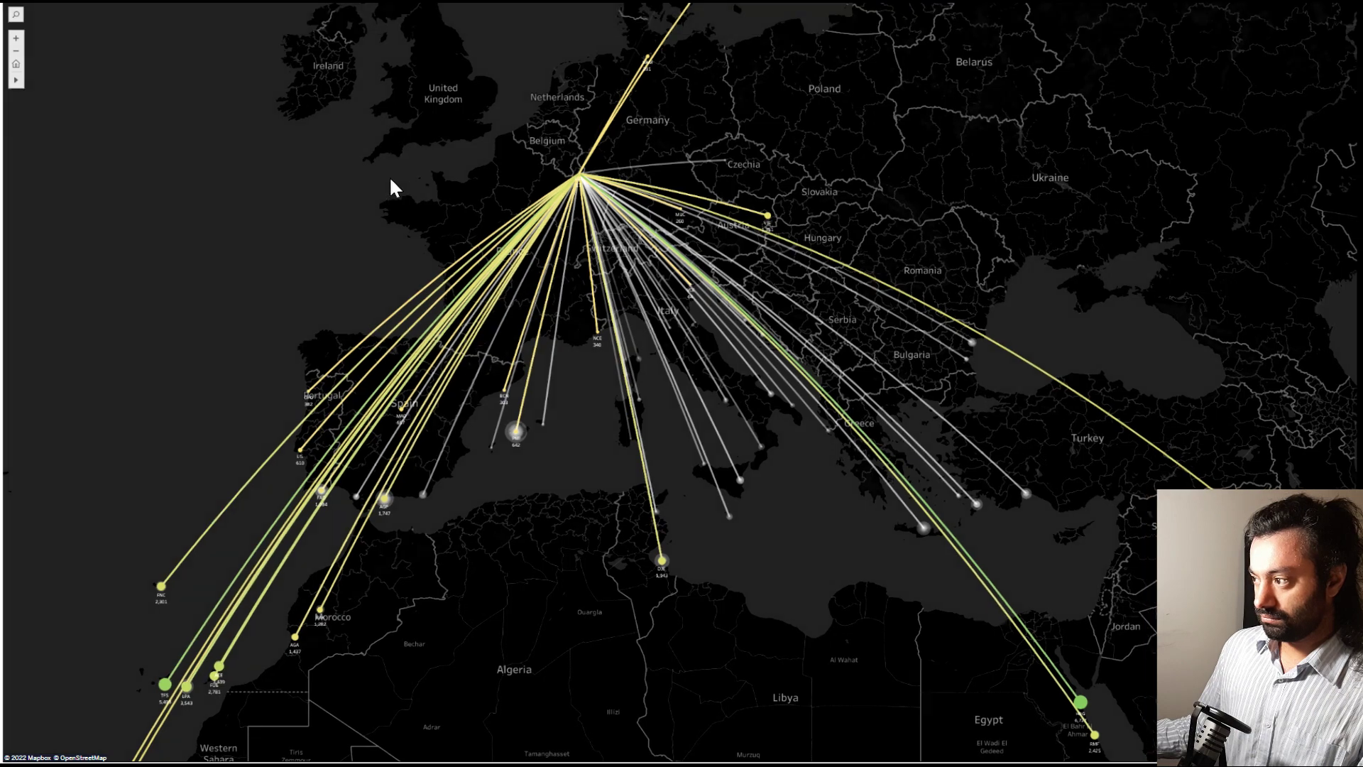
Pan the published flight map left and up to show routes across Europe and North Africa.
left_click_drag(389, 189, 299, 80)
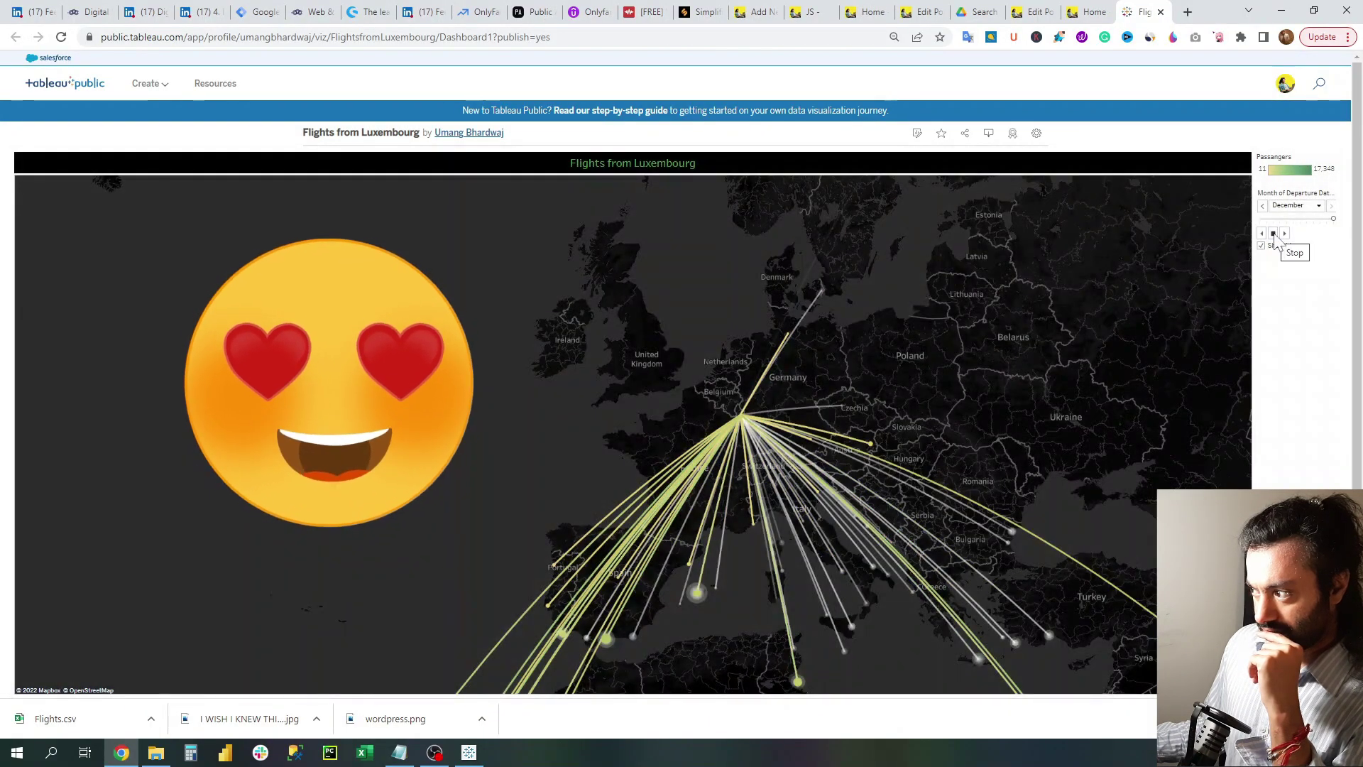
Play the published dashboard's monthly animation, nudge the map up, and go back to the desktop workbook.
left_click(1273, 233)
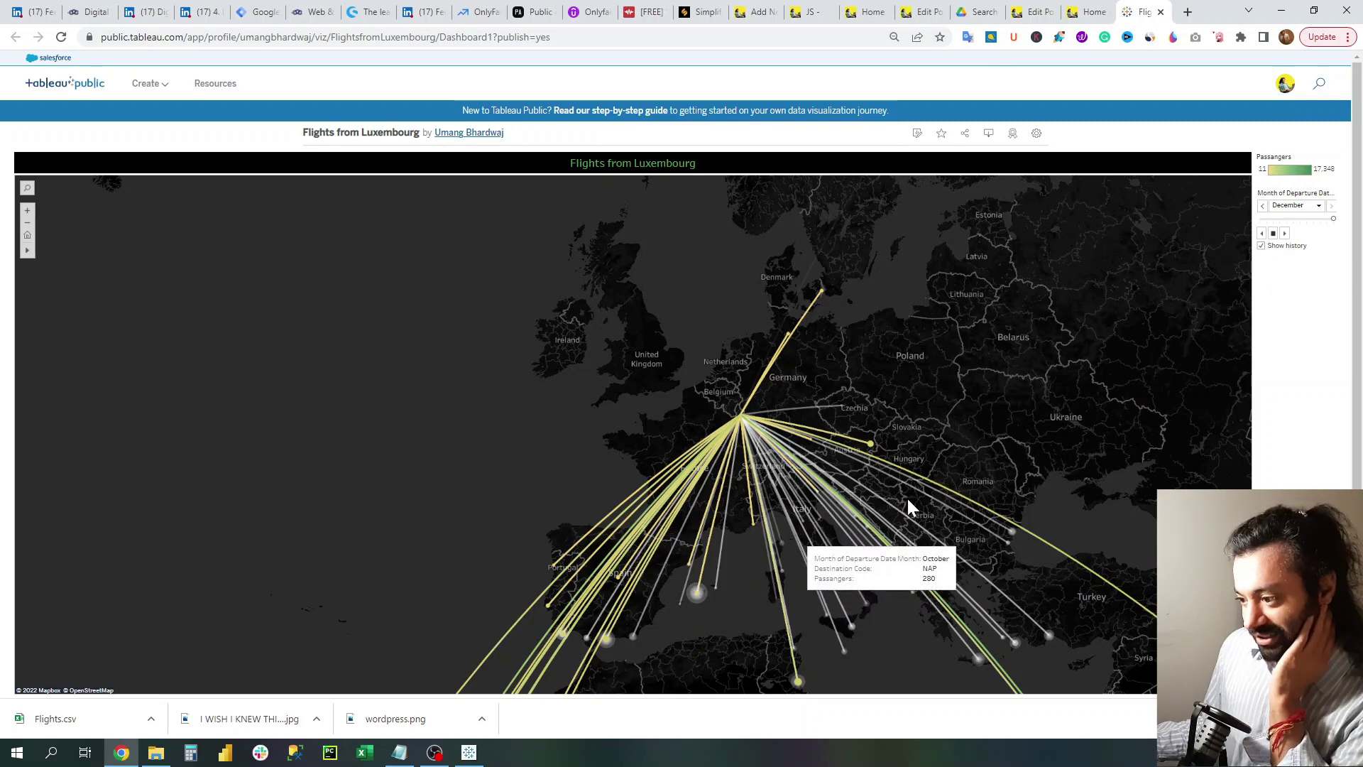
left_click_drag(957, 541, 959, 474)
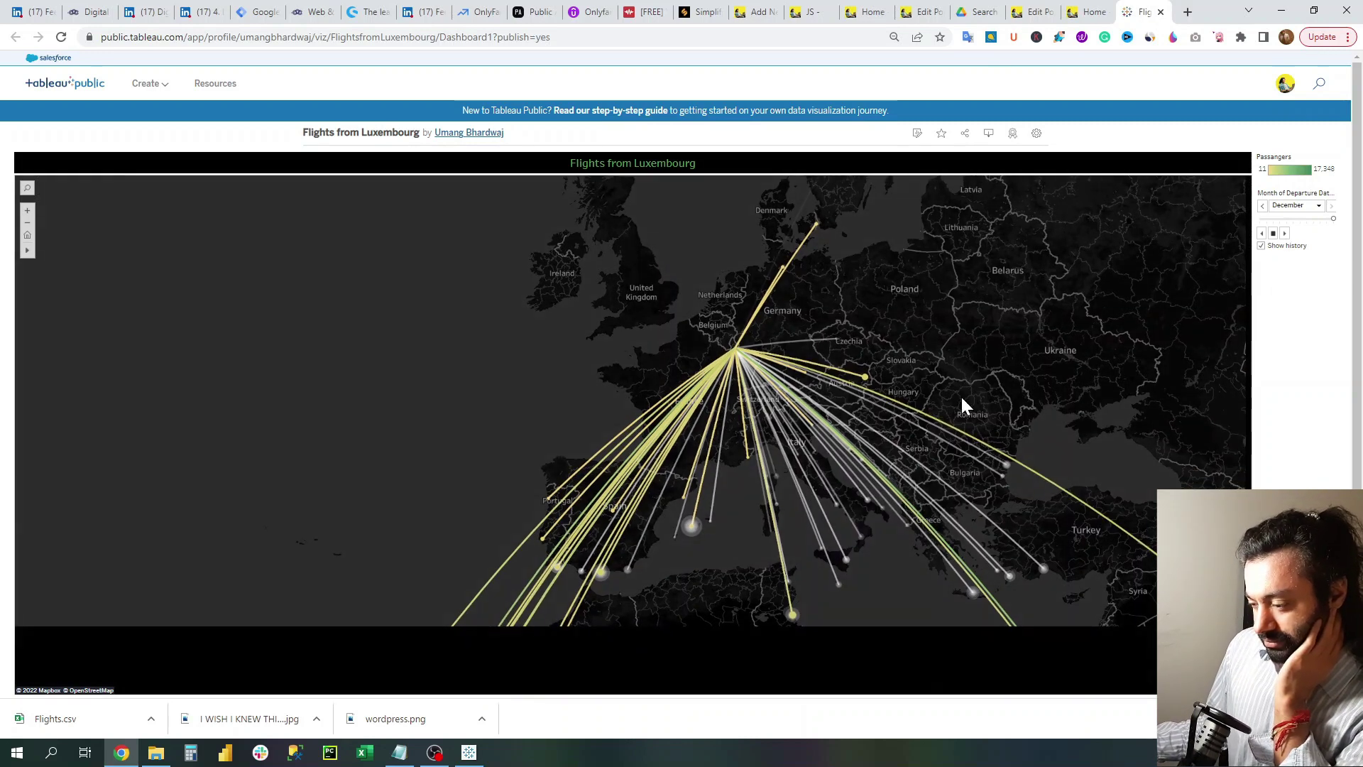
left_click(468, 752)
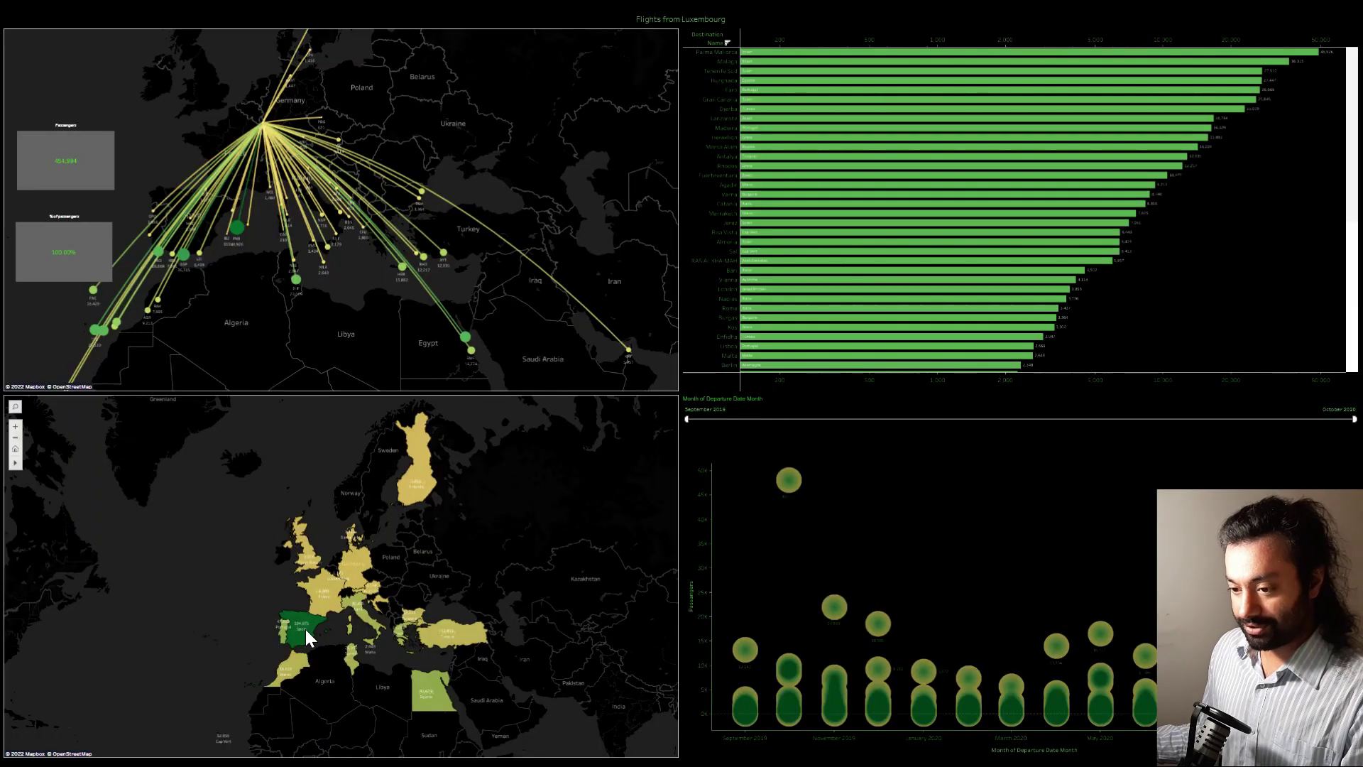
Filter by Spain and then Italy, narrowing dates to May 2020 and restoring them from September 2019.
left_click(318, 617)
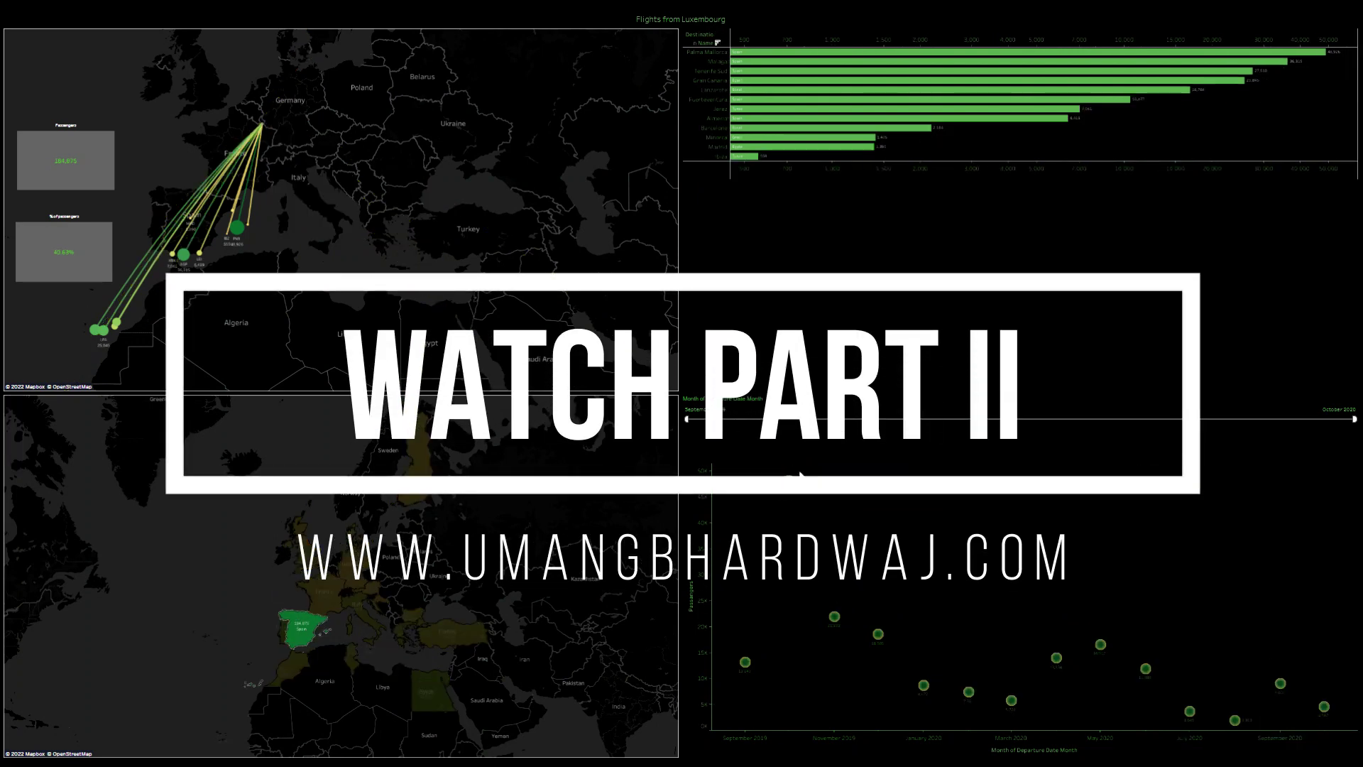
left_click_drag(688, 418, 1120, 426)
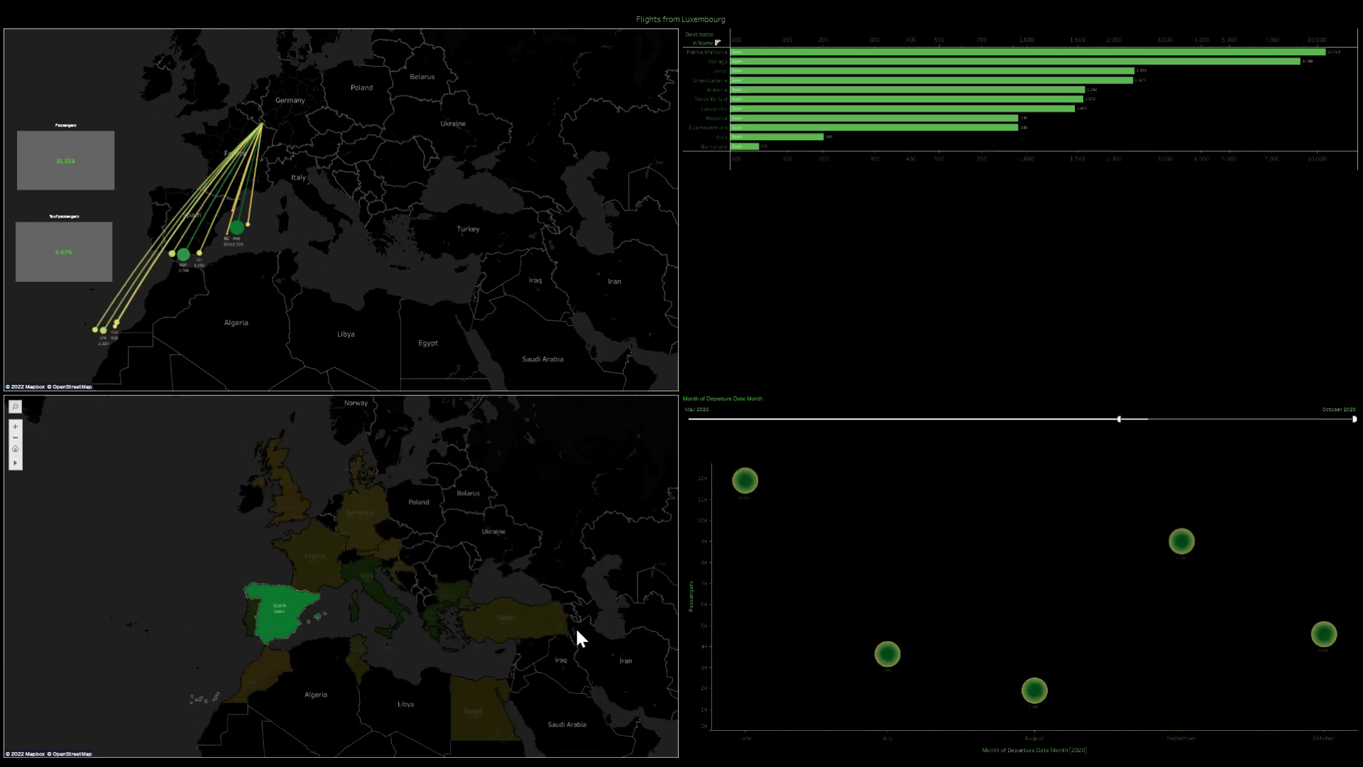
left_click(373, 580)
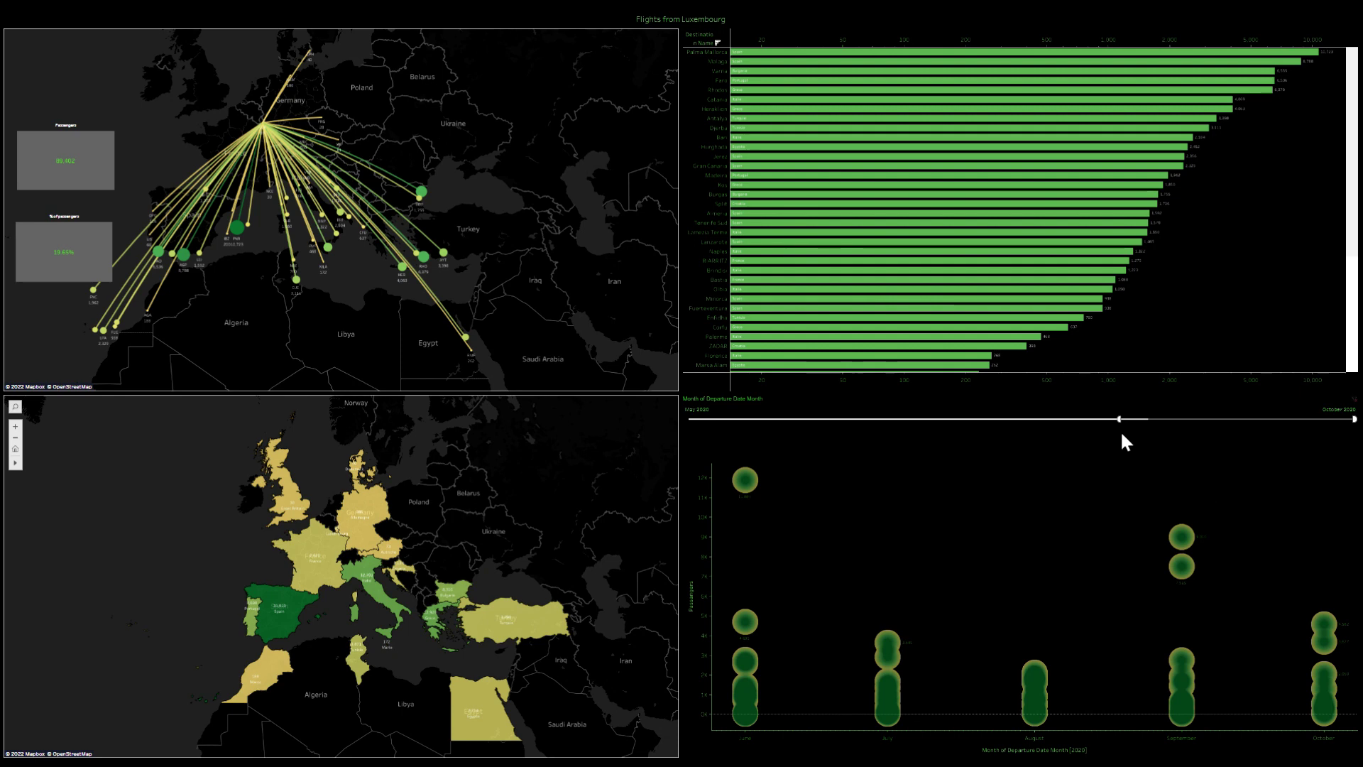
left_click_drag(1120, 419, 686, 420)
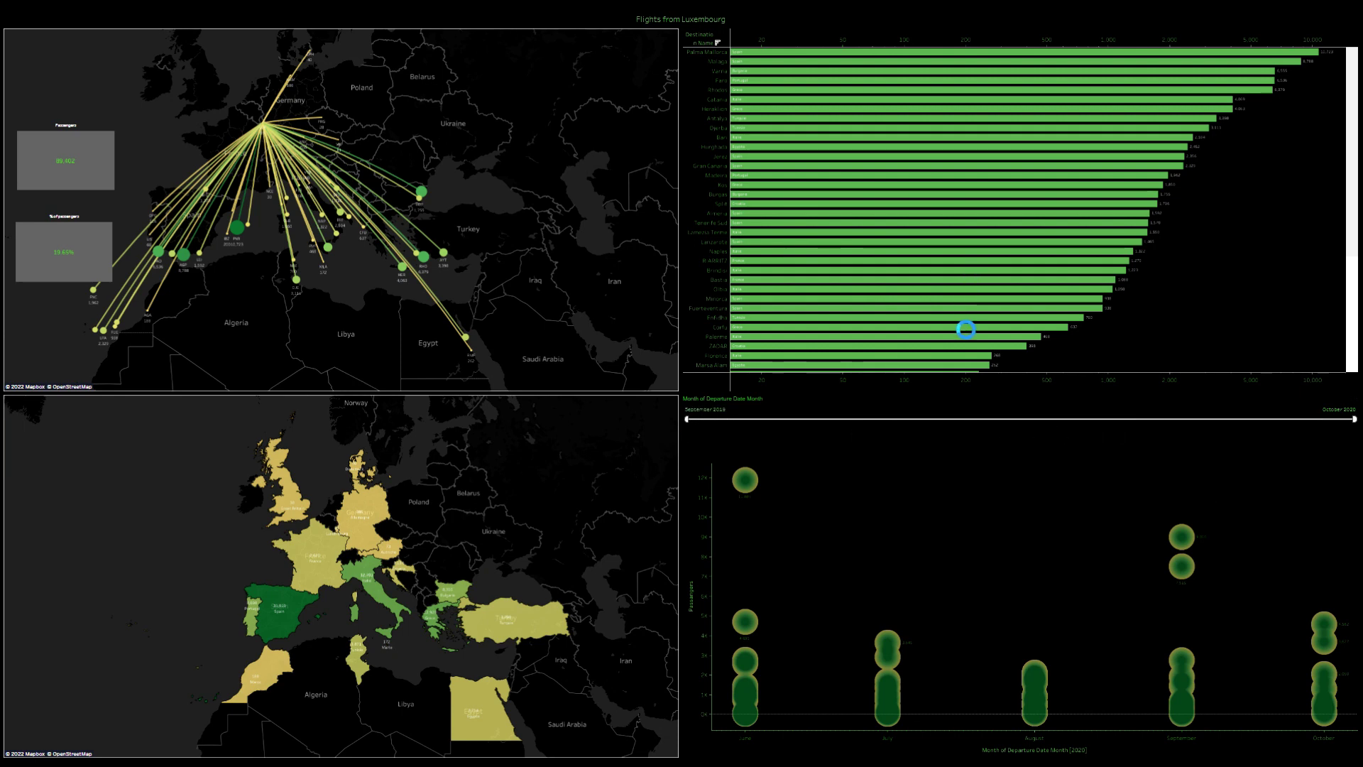